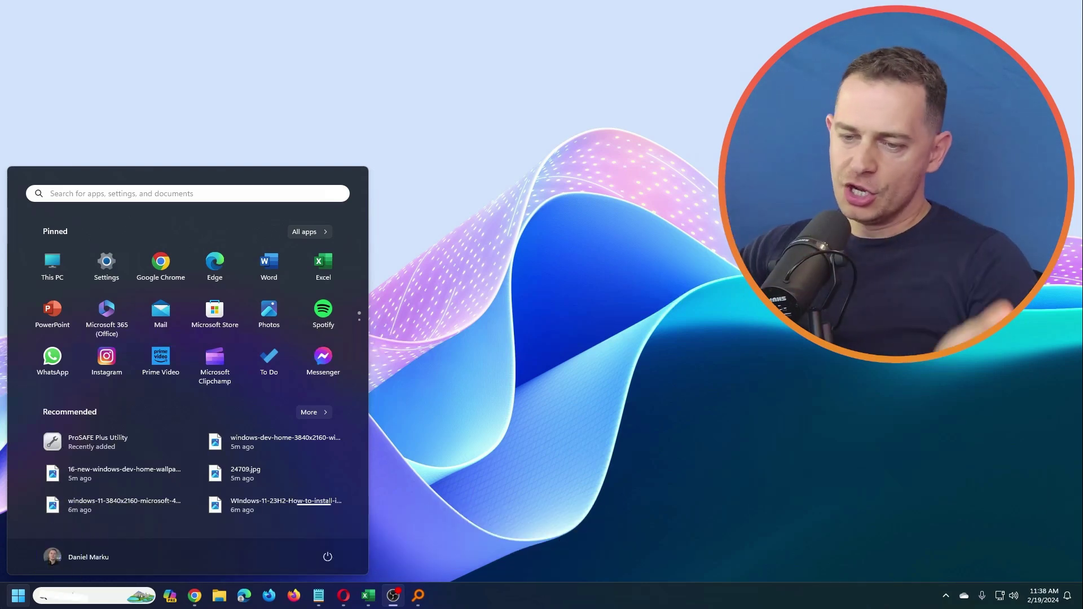
Bring Chrome with the Stardock Start11 page to the front and maximize it
{"action": "key", "text": "super"}
{"action": "key", "text": "super"}
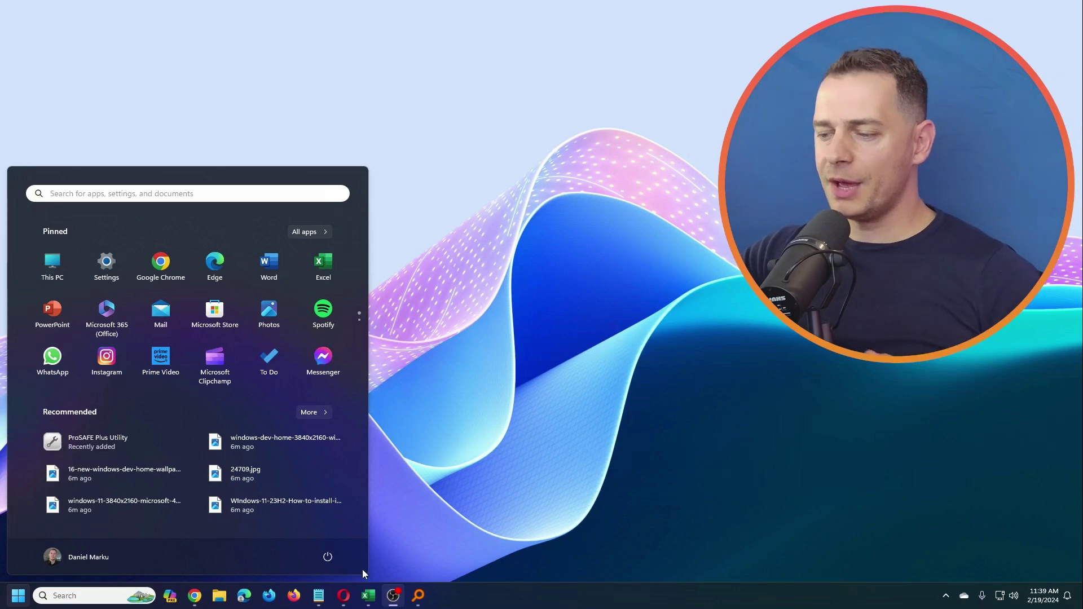
{"action": "mouse_move", "coordinate": [192, 597]}
{"action": "left_click", "coordinate": [82, 536]}
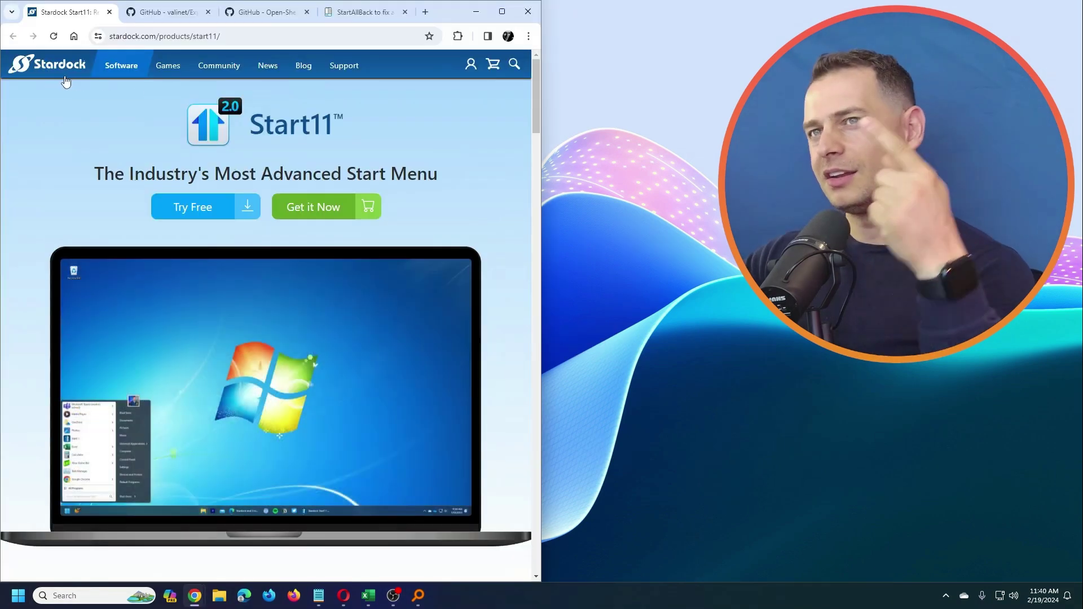
{"action": "double_click", "coordinate": [324, 134]}
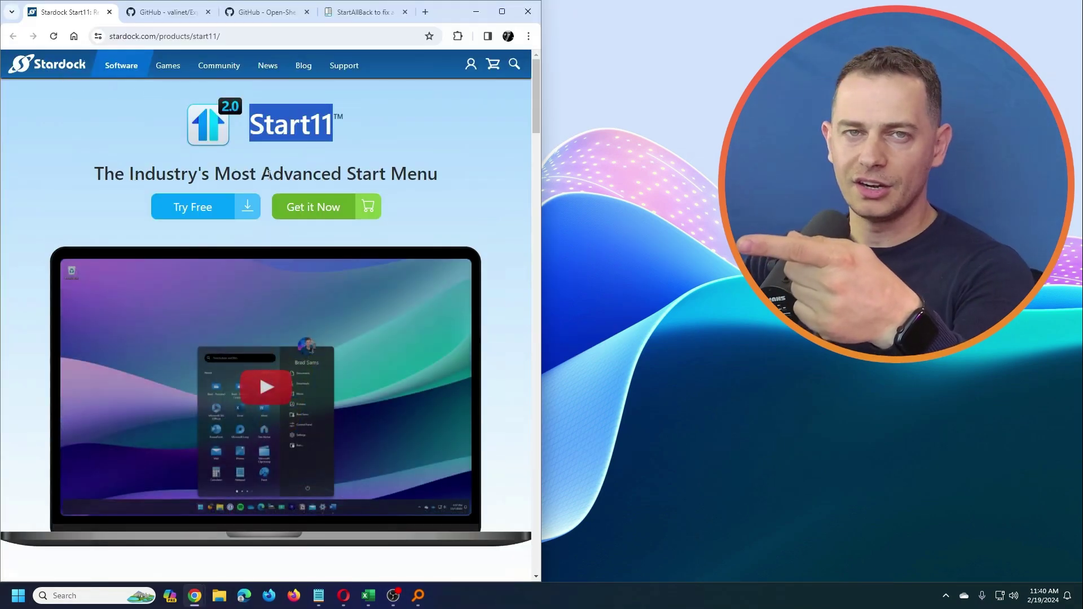
{"action": "key", "text": "super+Up"}
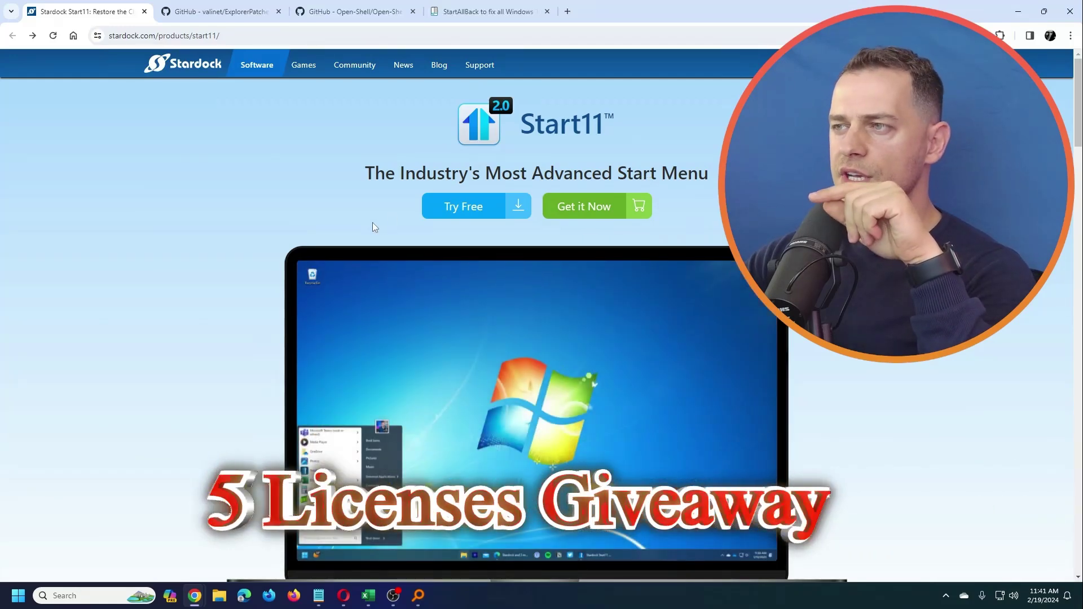
Scroll the Start11 page, snap Chrome to the left half, and select the Start11 heading
{"action": "scroll", "coordinate": [171, 201], "scroll_direction": "down", "scroll_amount": 2}
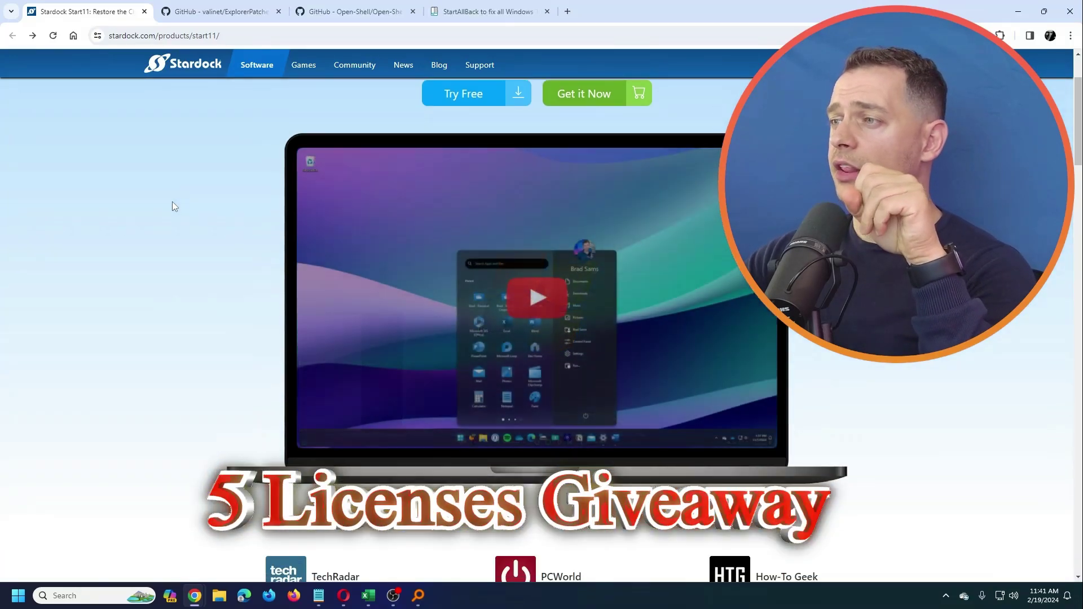
{"action": "scroll", "coordinate": [171, 201], "scroll_direction": "down", "scroll_amount": 3}
{"action": "scroll", "coordinate": [172, 202], "scroll_direction": "up", "scroll_amount": 3}
{"action": "key", "text": "super+Left"}
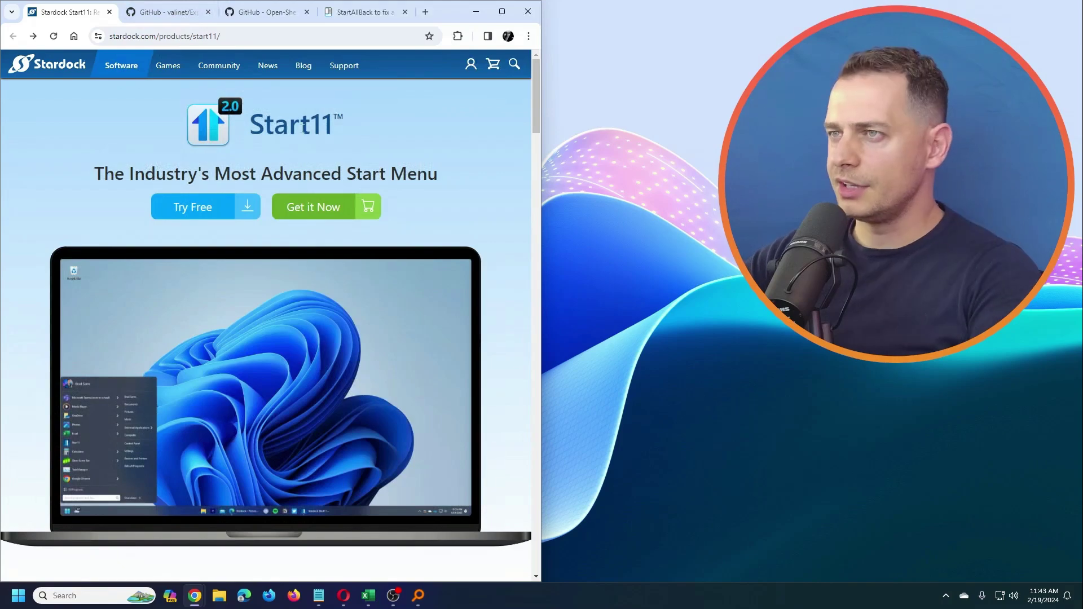
{"action": "left_click_drag", "start_coordinate": [248, 130], "coordinate": [345, 131]}
Switch to the ExplorerPatcher GitHub page, maximize Chrome and scroll through it
{"action": "left_click", "coordinate": [164, 17]}
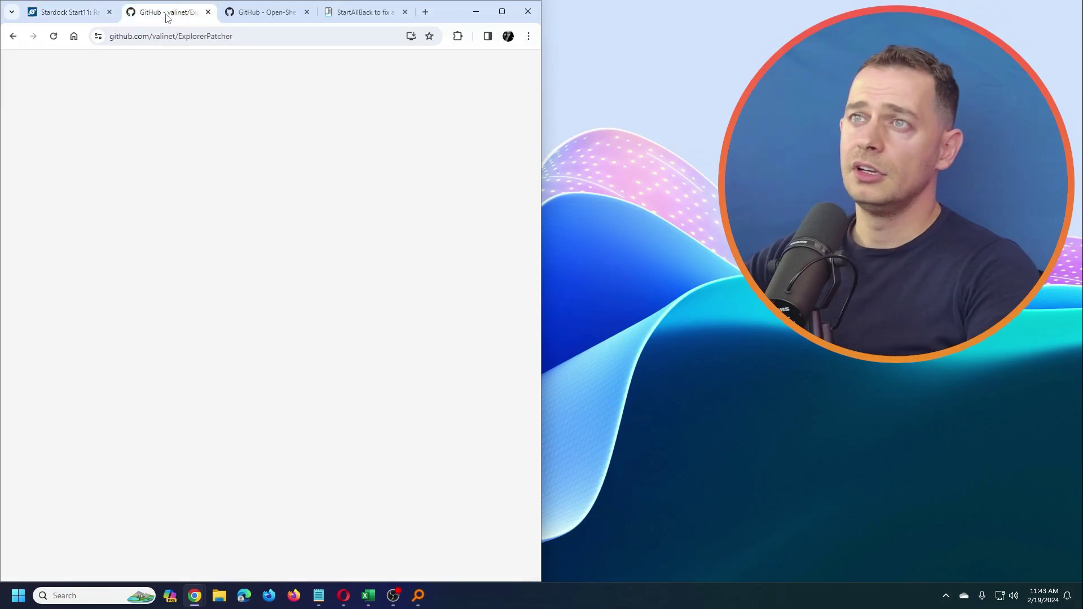
{"action": "left_click", "coordinate": [501, 12]}
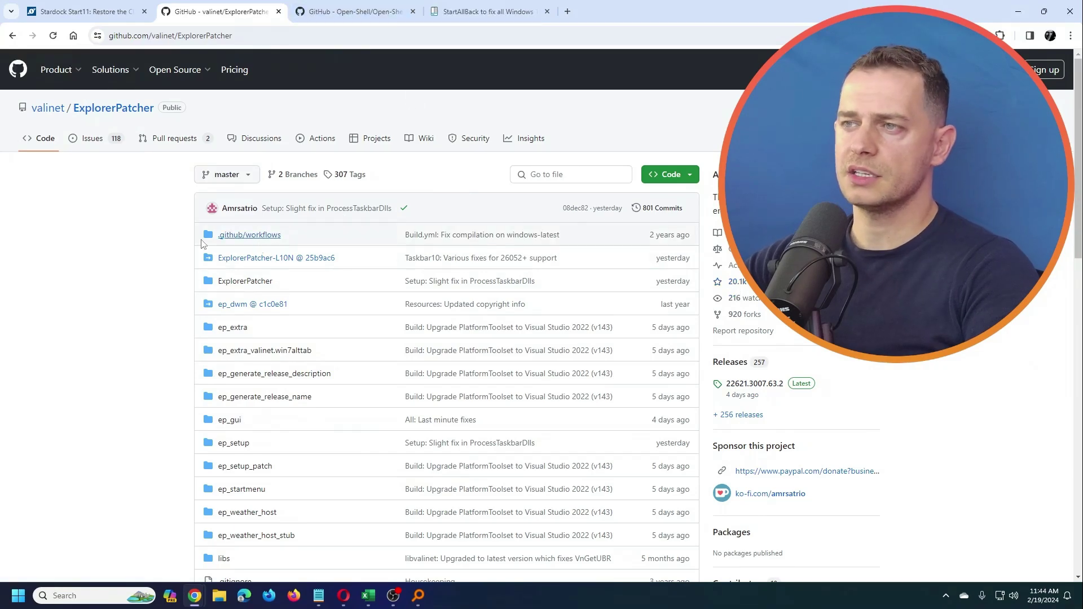
{"action": "scroll", "coordinate": [182, 294], "scroll_direction": "down", "scroll_amount": 1}
{"action": "scroll", "coordinate": [182, 293], "scroll_direction": "down", "scroll_amount": 2}
{"action": "scroll", "coordinate": [189, 298], "scroll_direction": "up", "scroll_amount": 3}
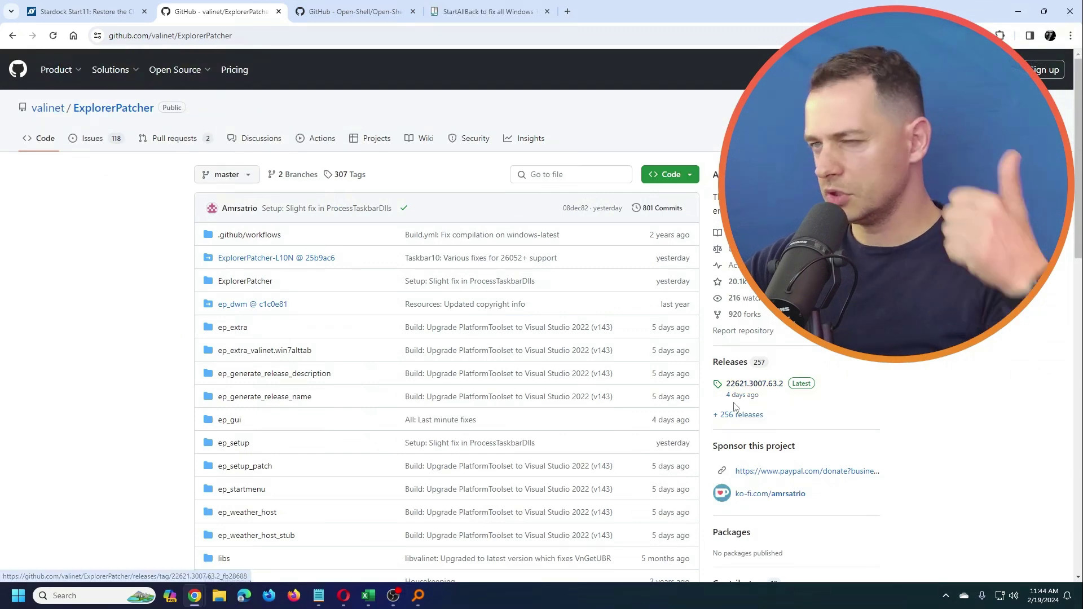
Look over the Open-Shell and StartAllBack pages, then return to the Start11 tab
{"action": "left_click", "coordinate": [343, 11]}
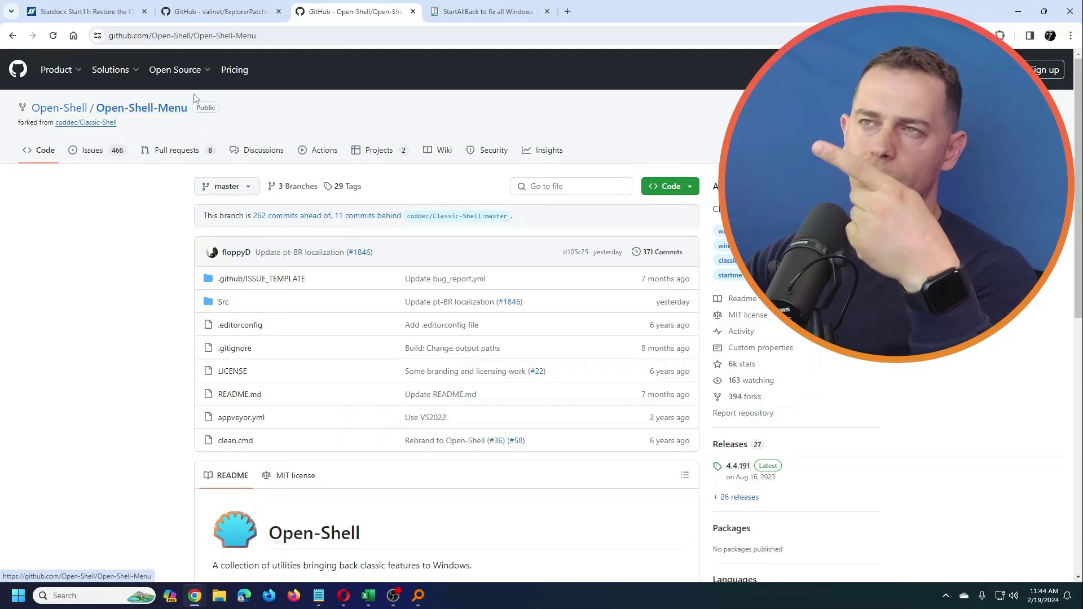
{"action": "scroll", "coordinate": [163, 418], "scroll_direction": "down", "scroll_amount": 7}
{"action": "key", "text": "ctrl+Tab"}
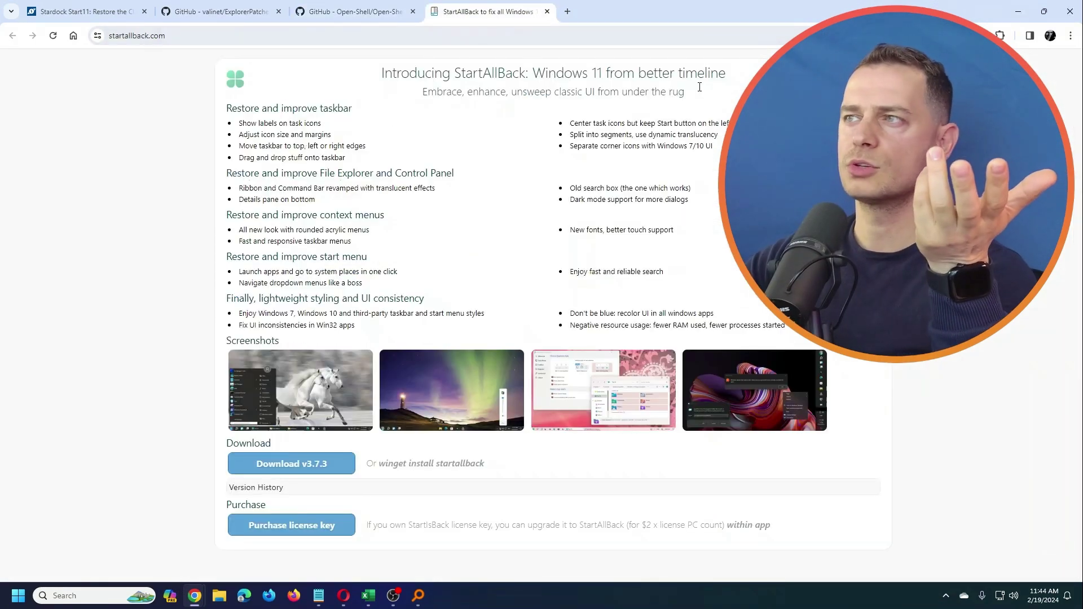
{"action": "left_click_drag", "start_coordinate": [455, 73], "coordinate": [523, 75]}
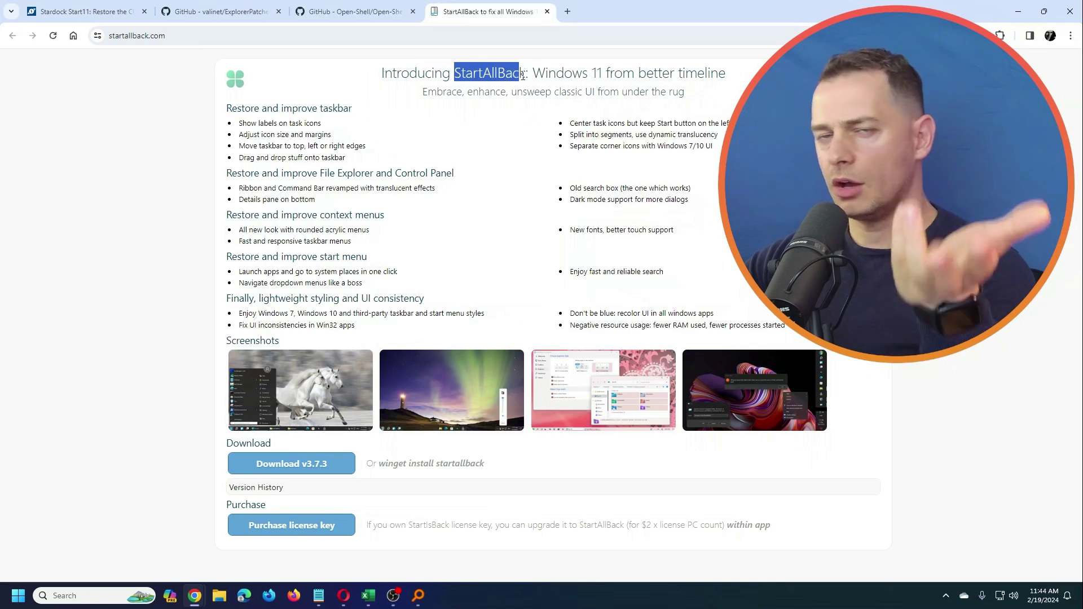
{"action": "left_click", "coordinate": [29, 5]}
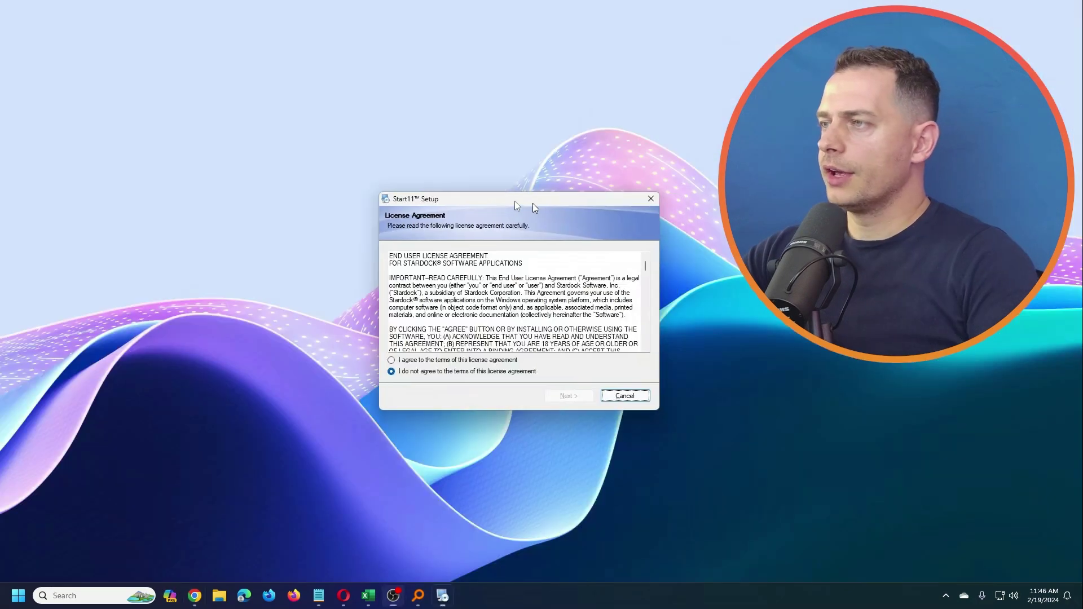
Accept the Start11 licence, install to the default folder, and confirm a left-aligned taskbar
{"action": "left_click_drag", "start_coordinate": [533, 203], "coordinate": [450, 192]}
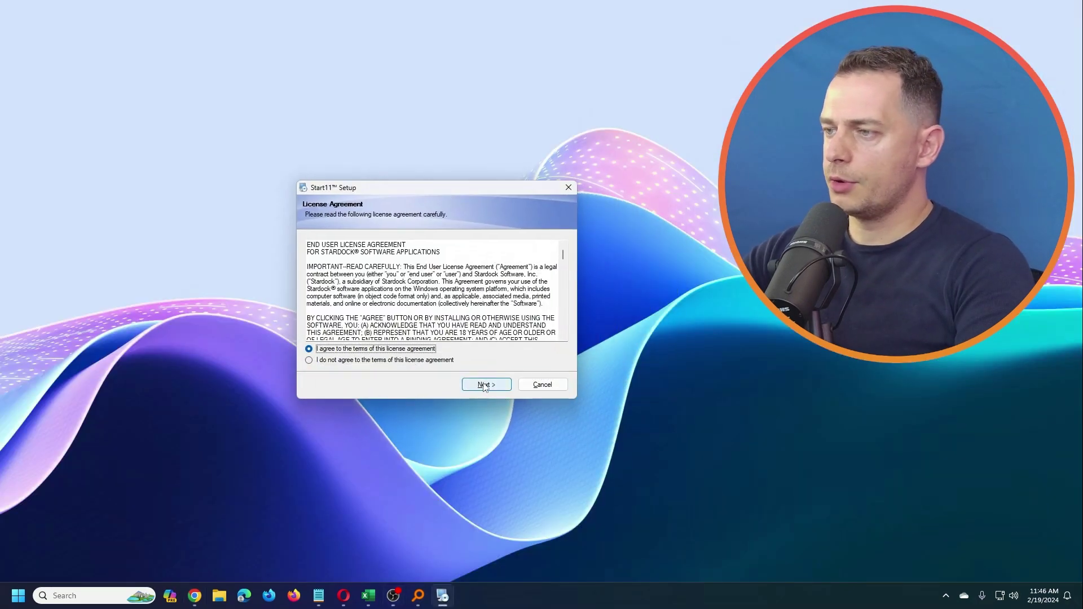
{"action": "left_click", "coordinate": [484, 386]}
{"action": "left_click", "coordinate": [491, 386]}
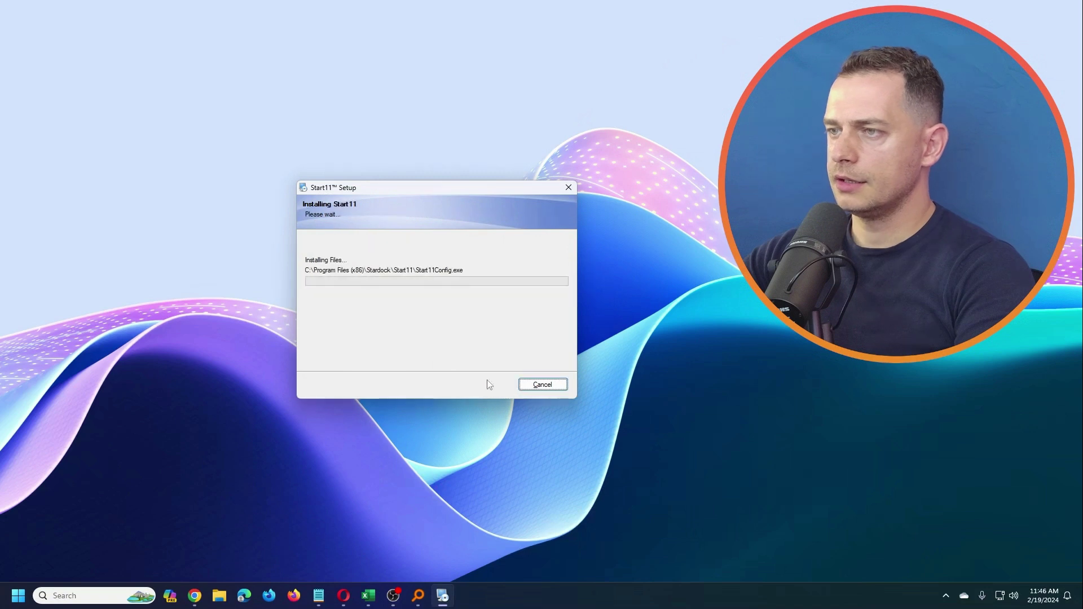
{"action": "left_click_drag", "start_coordinate": [404, 191], "coordinate": [306, 140]}
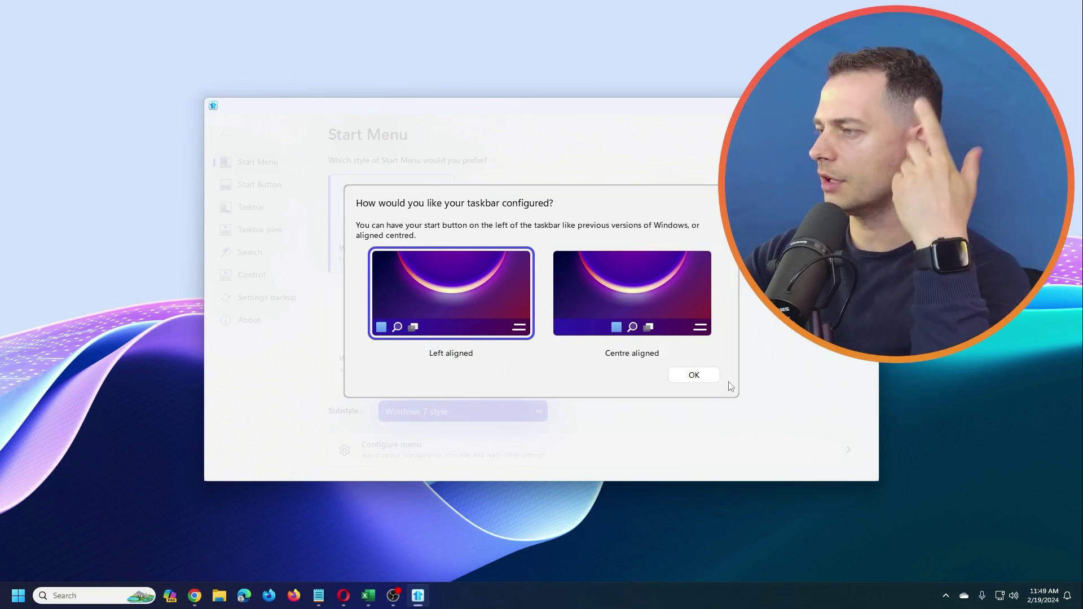
{"action": "left_click", "coordinate": [693, 376]}
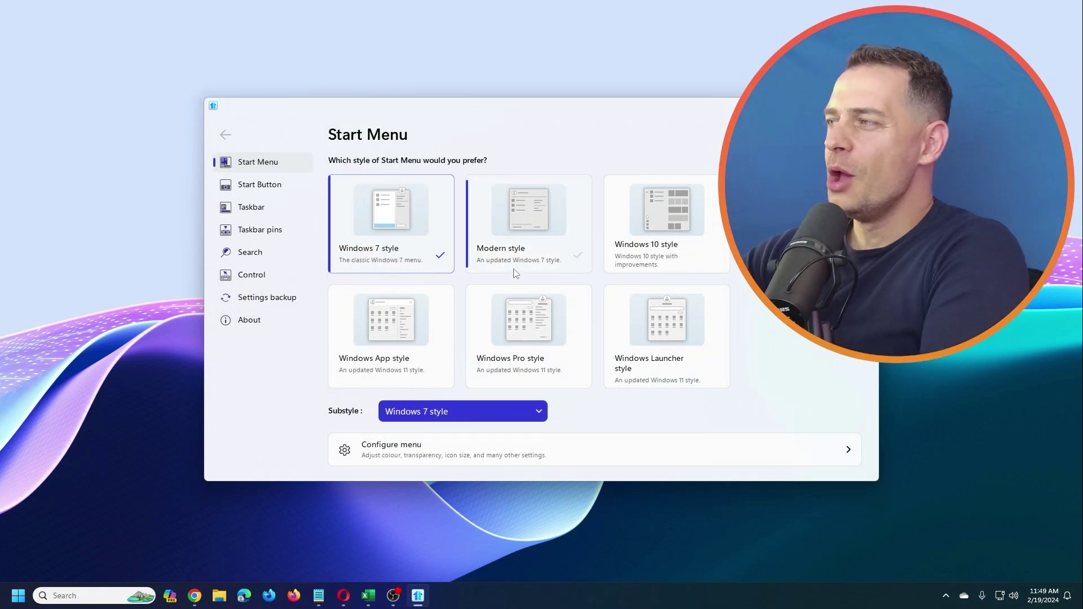
Compare Modern and Windows 7 styles, previewing the Windows 7 menu's All Programs list
{"action": "left_click_drag", "start_coordinate": [390, 97], "coordinate": [277, 72]}
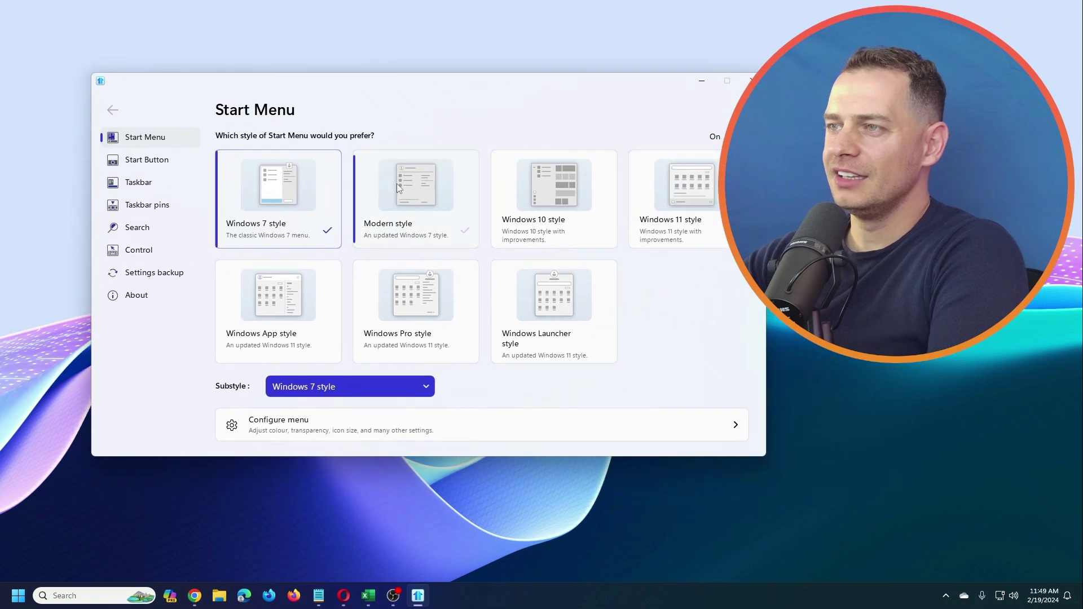
{"action": "left_click", "coordinate": [398, 186]}
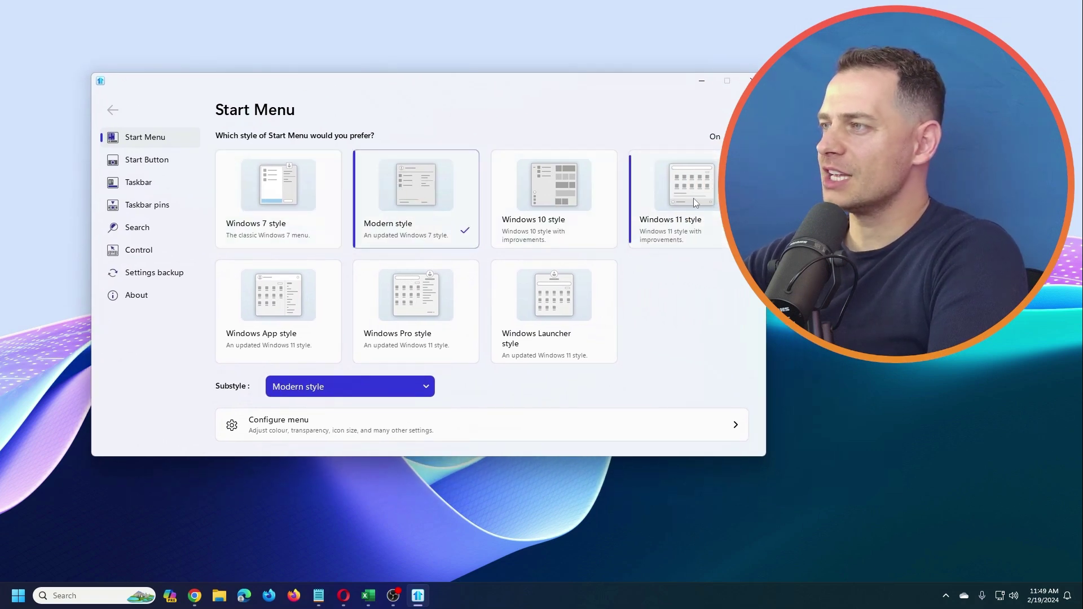
{"action": "left_click", "coordinate": [267, 196]}
{"action": "left_click", "coordinate": [17, 595]}
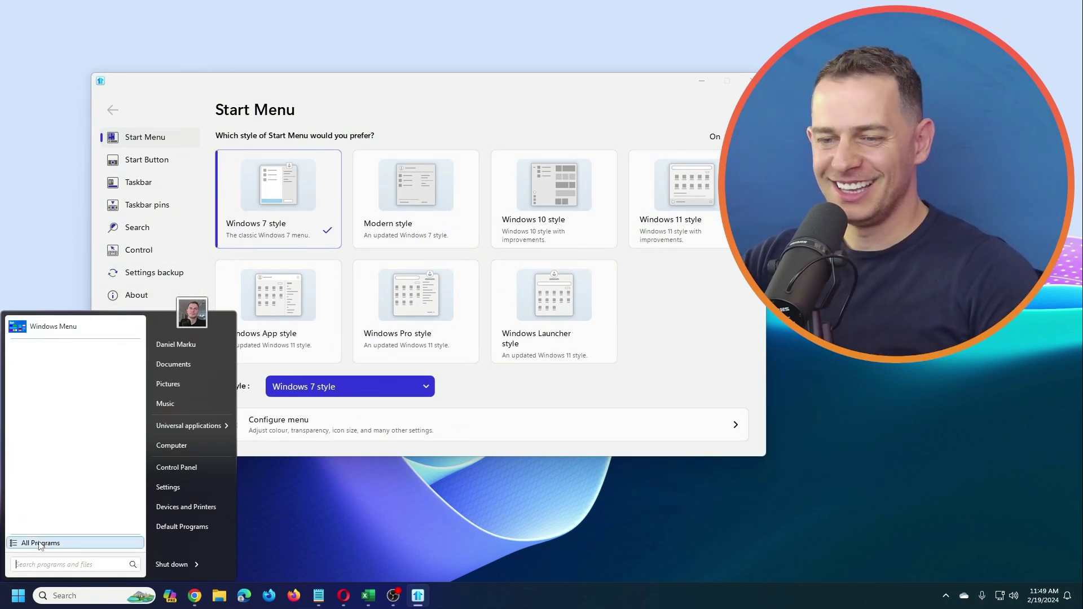
{"action": "left_click", "coordinate": [79, 540]}
{"action": "scroll", "coordinate": [82, 442], "scroll_direction": "down", "scroll_amount": 12}
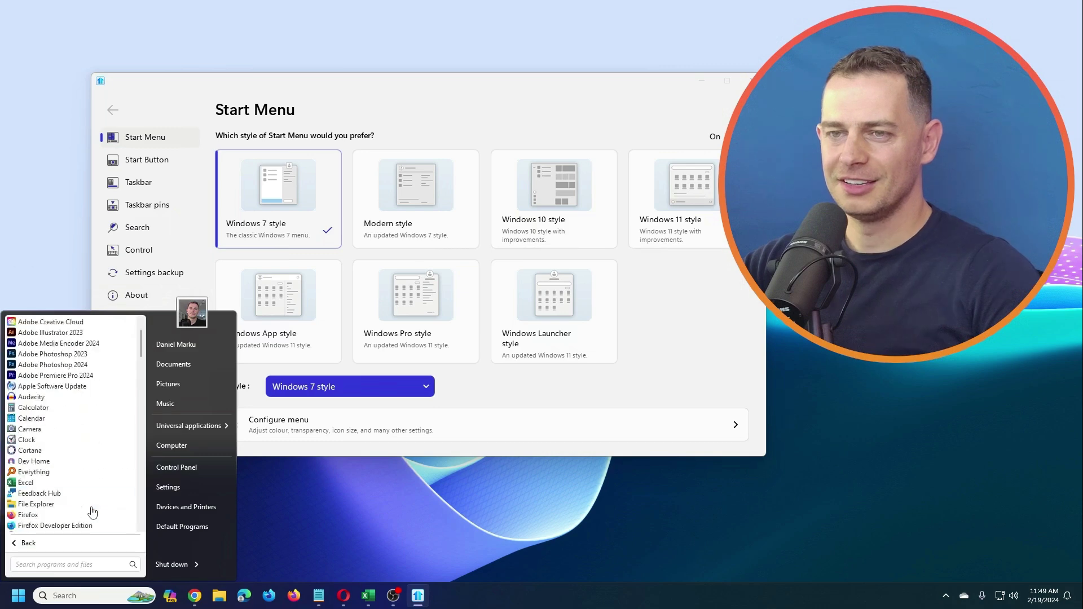
{"action": "key", "text": "Escape"}
Switch back to Modern style, preview it, and launch Windows Settings from the Start menu
{"action": "key", "text": "super"}
{"action": "left_click", "coordinate": [422, 187]}
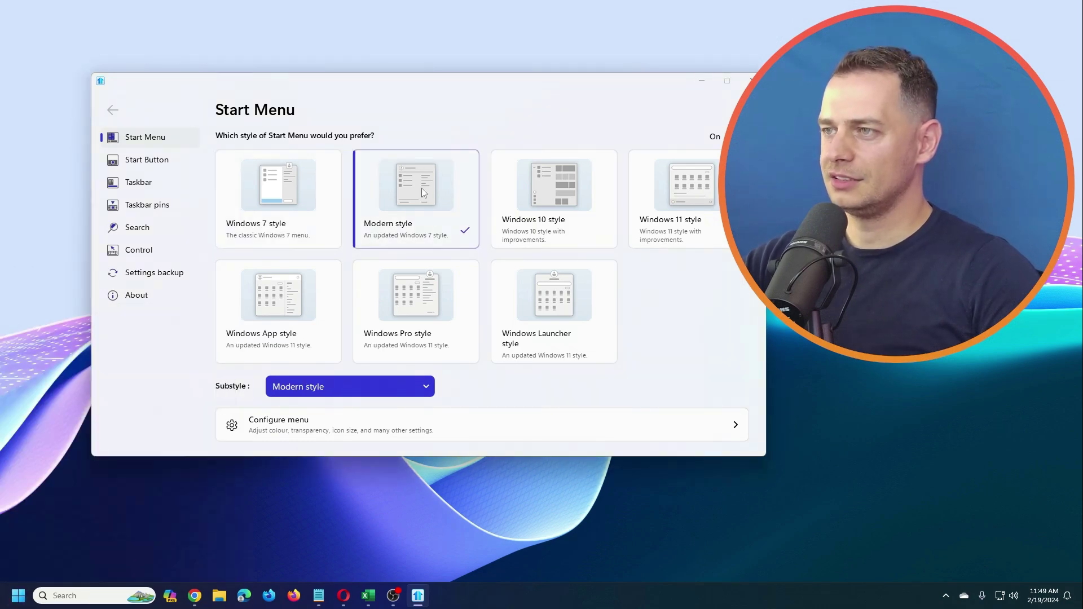
{"action": "left_click", "coordinate": [8, 594]}
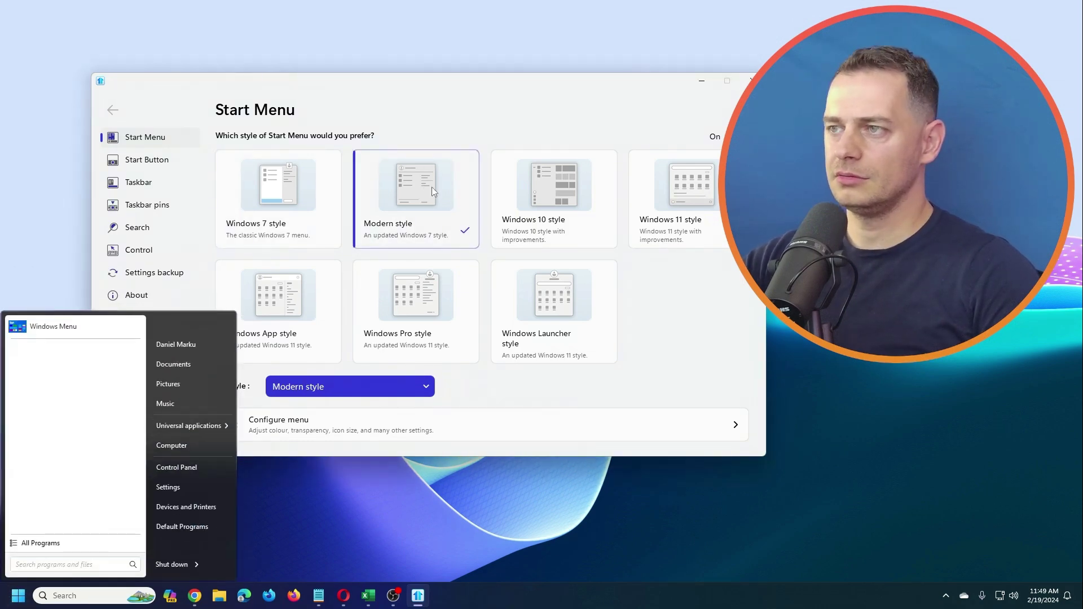
{"action": "left_click", "coordinate": [427, 188]}
{"action": "left_click", "coordinate": [3, 591]}
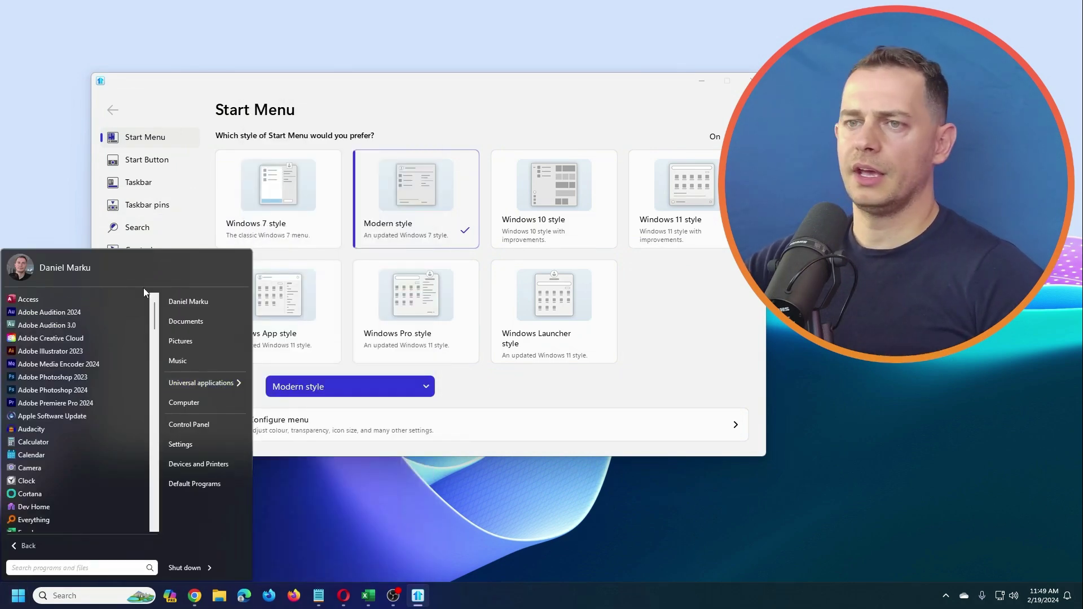
{"action": "scroll", "coordinate": [85, 429], "scroll_direction": "down", "scroll_amount": 5}
{"action": "left_click", "coordinate": [192, 444]}
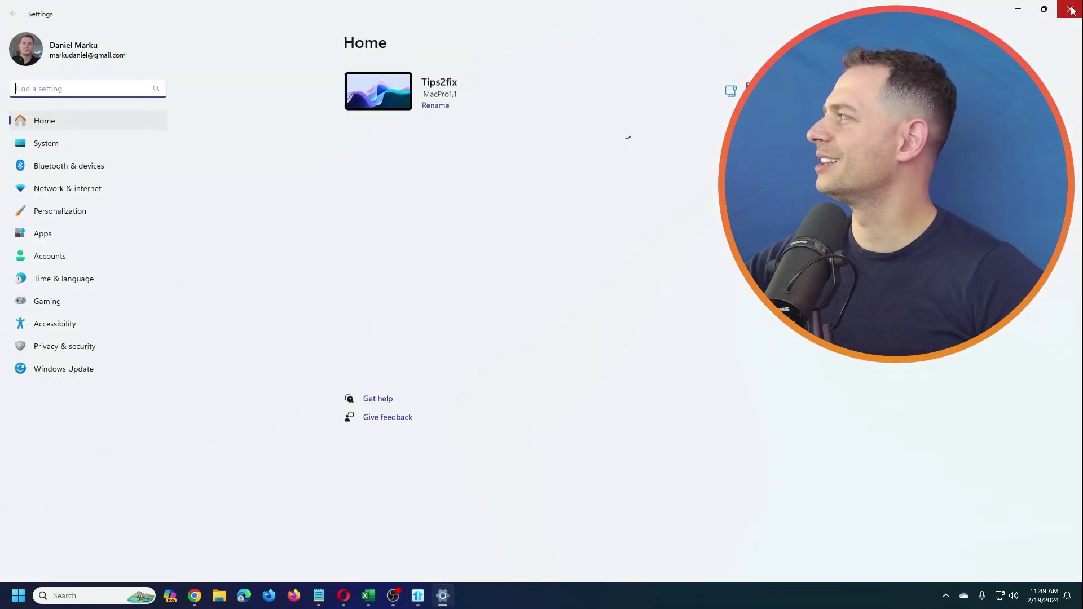
Close Settings, check the current Start menu, and reposition the Start11 window
{"action": "left_click", "coordinate": [1064, 13]}
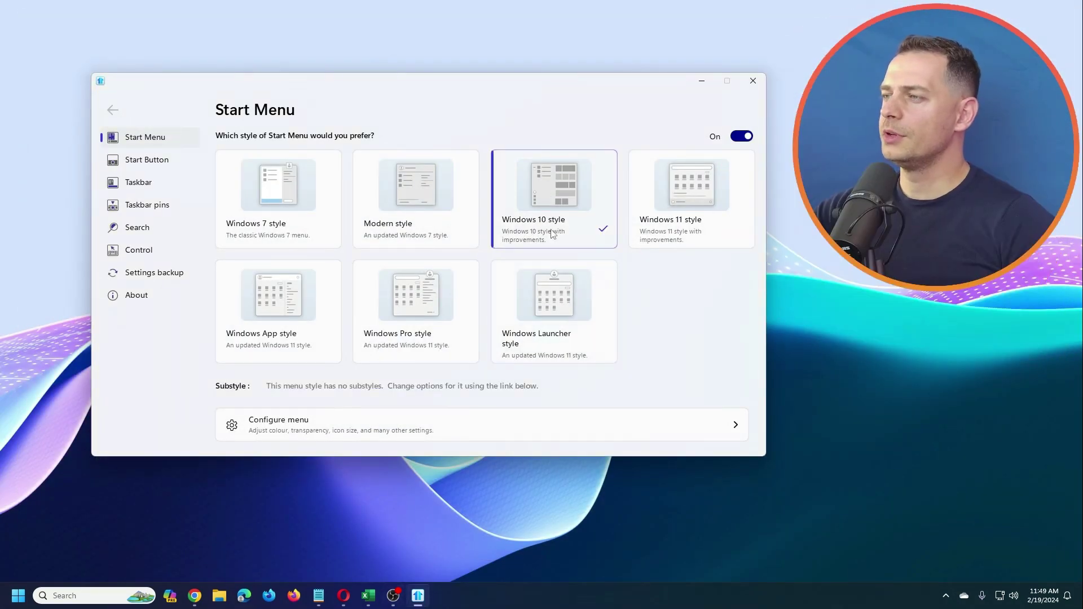
{"action": "key", "text": "super"}
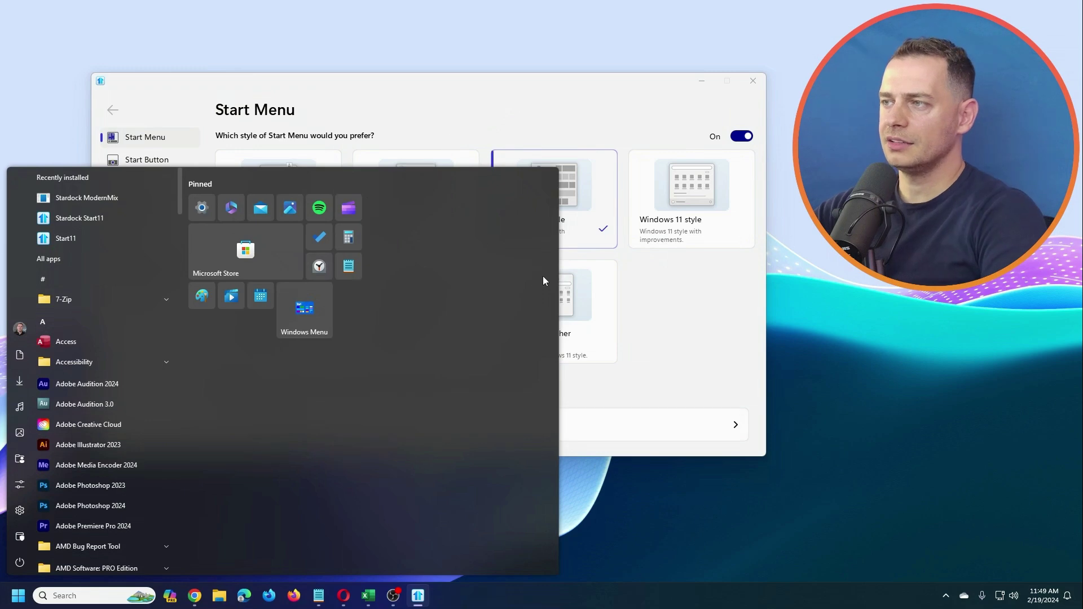
{"action": "left_click_drag", "start_coordinate": [558, 276], "coordinate": [375, 278]}
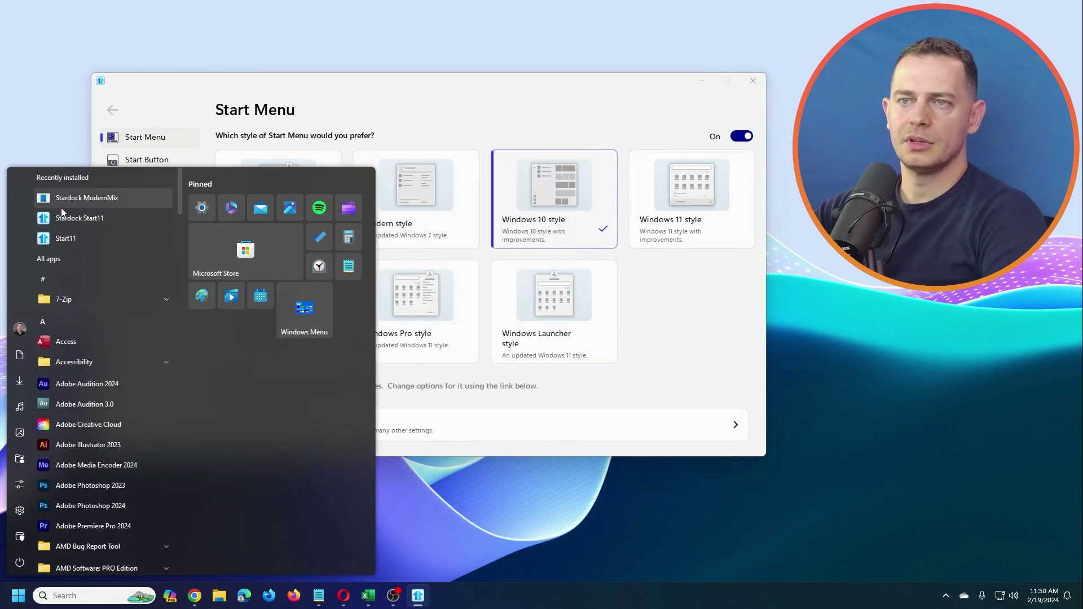
{"action": "scroll", "coordinate": [128, 381], "scroll_direction": "down", "scroll_amount": 10}
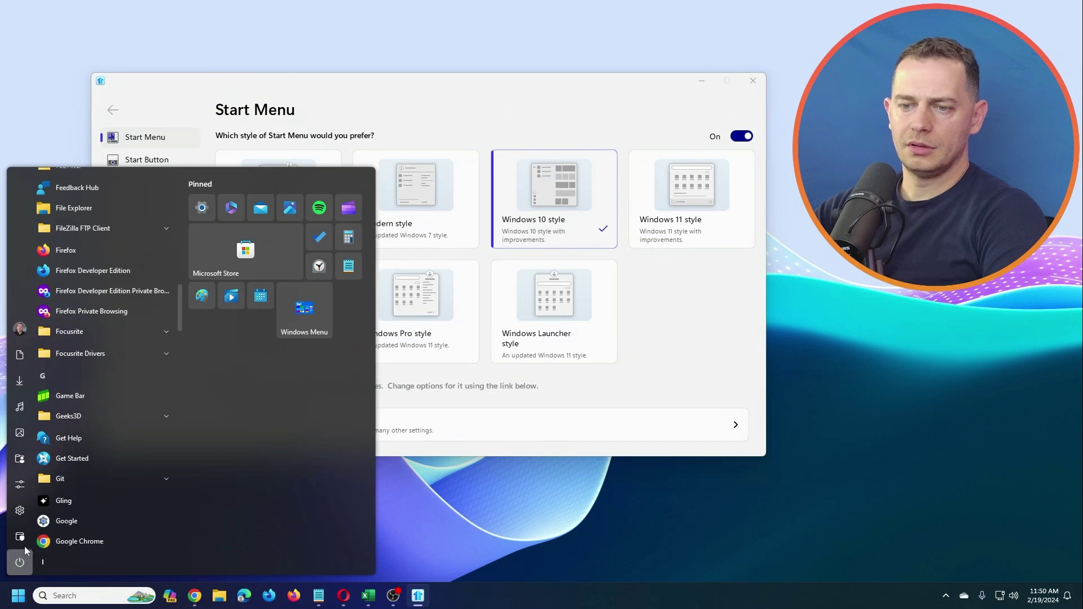
{"action": "left_click", "coordinate": [728, 313]}
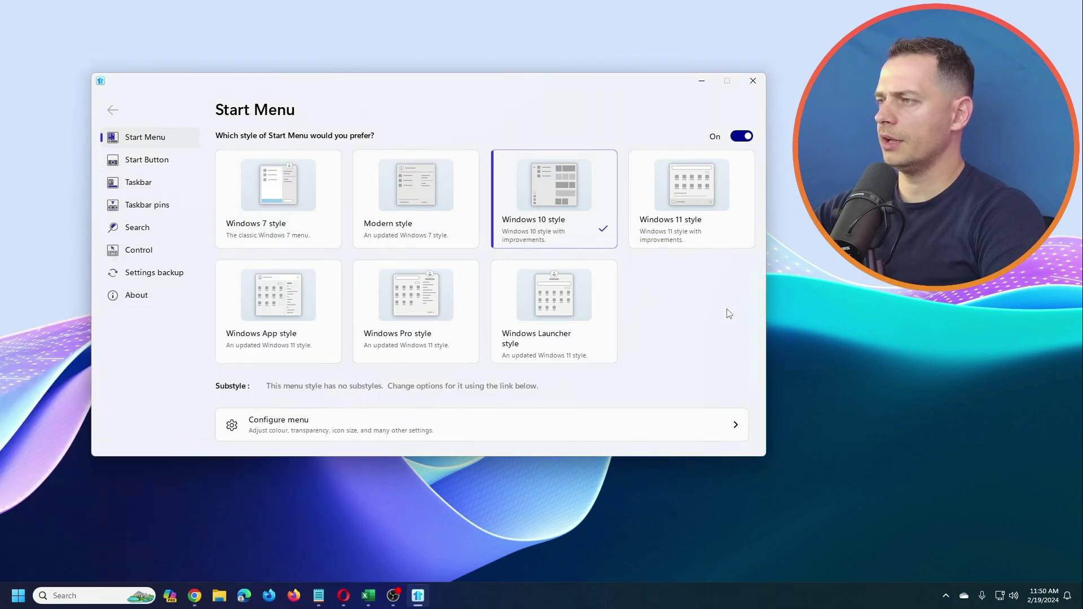
{"action": "left_click_drag", "start_coordinate": [623, 111], "coordinate": [604, 165]}
Try the Windows 11 style, previewing its all-apps and pinned views
{"action": "left_click", "coordinate": [646, 279]}
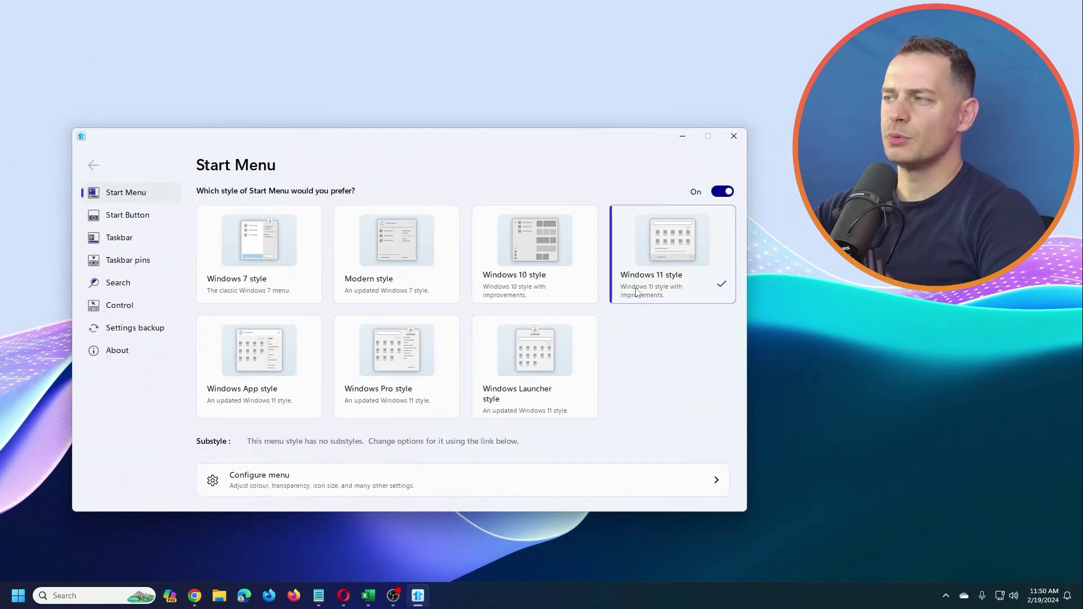
{"action": "left_click", "coordinate": [18, 595]}
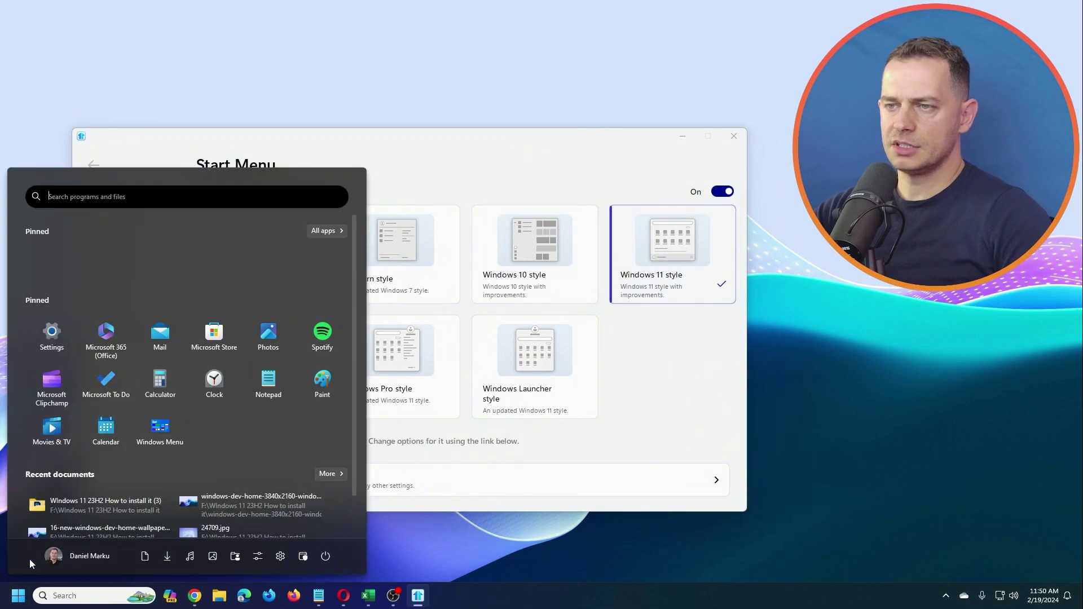
{"action": "left_click", "coordinate": [326, 231]}
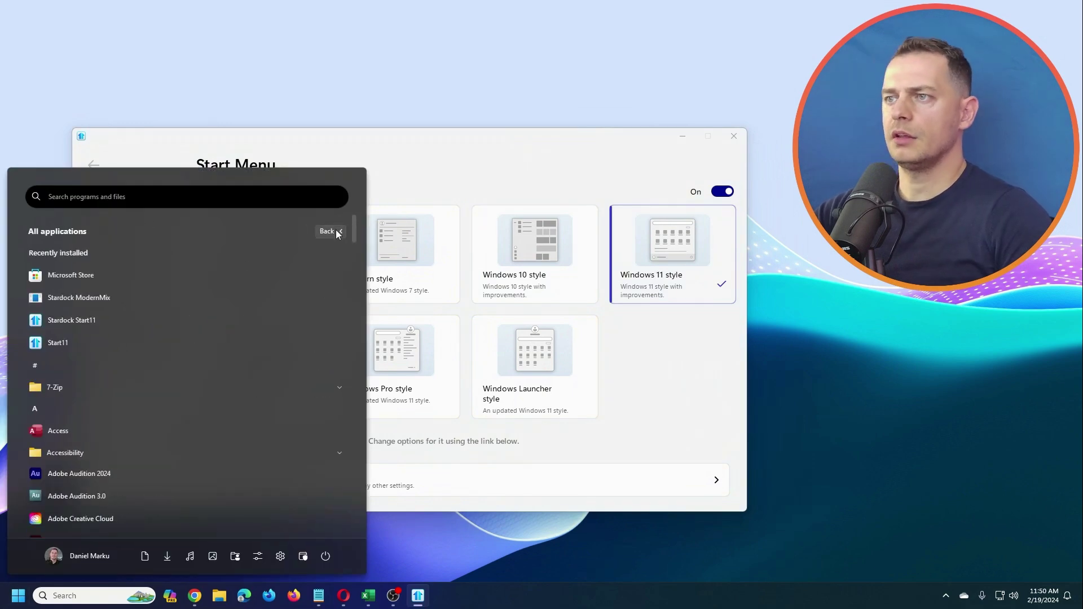
{"action": "left_click", "coordinate": [332, 229]}
{"action": "scroll", "coordinate": [219, 482], "scroll_direction": "down", "scroll_amount": 1}
{"action": "scroll", "coordinate": [219, 483], "scroll_direction": "up", "scroll_amount": 1}
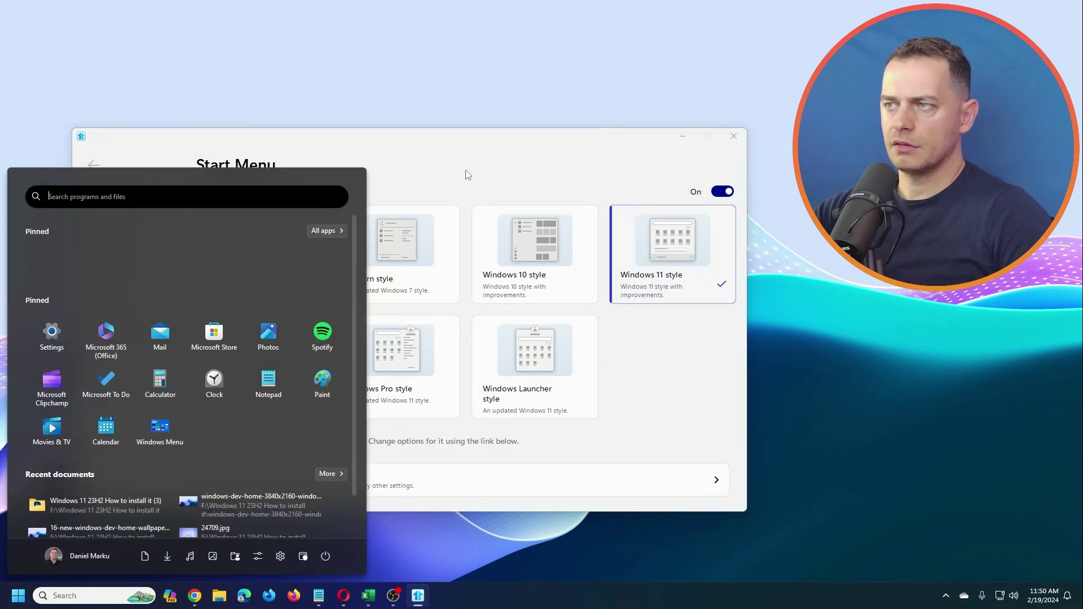
{"action": "key", "text": "Escape"}
Preview the Windows App, Windows Pro and Windows Launcher Start menu styles
{"action": "left_click", "coordinate": [257, 357]}
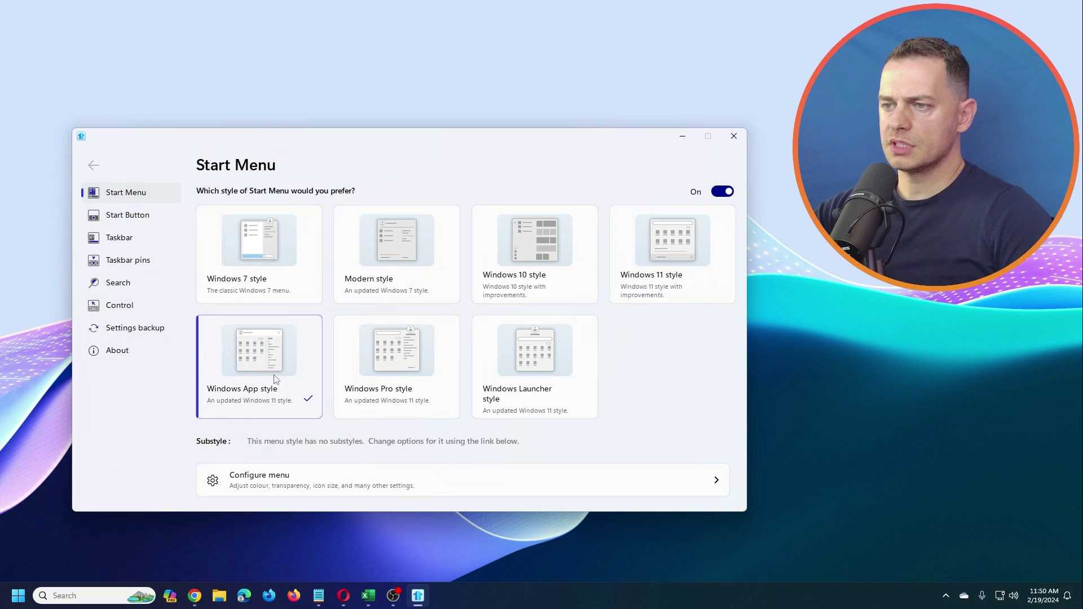
{"action": "key", "text": "super"}
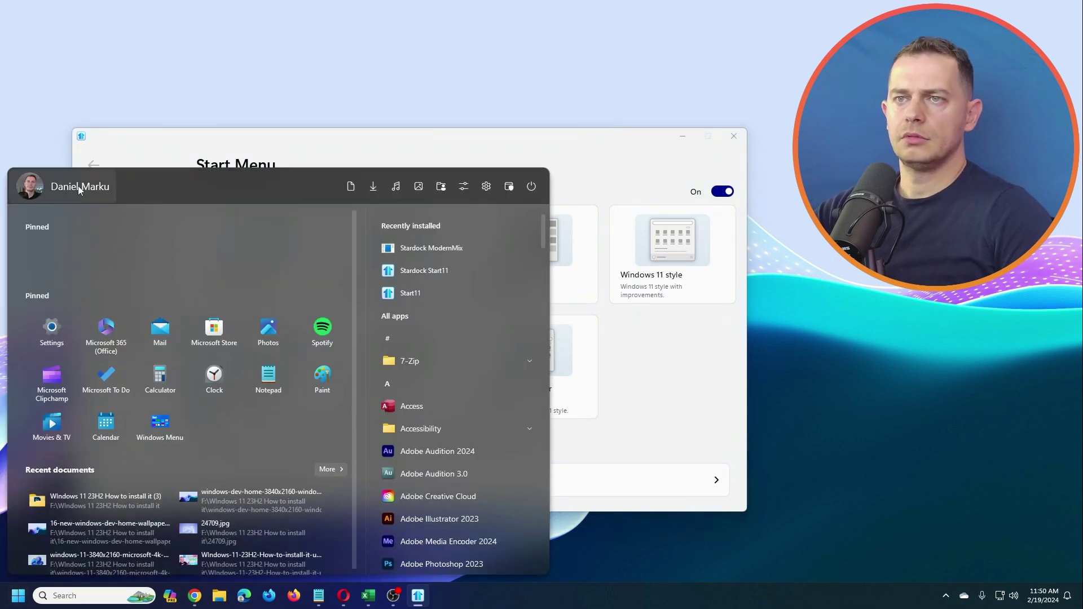
{"action": "left_click", "coordinate": [486, 186]}
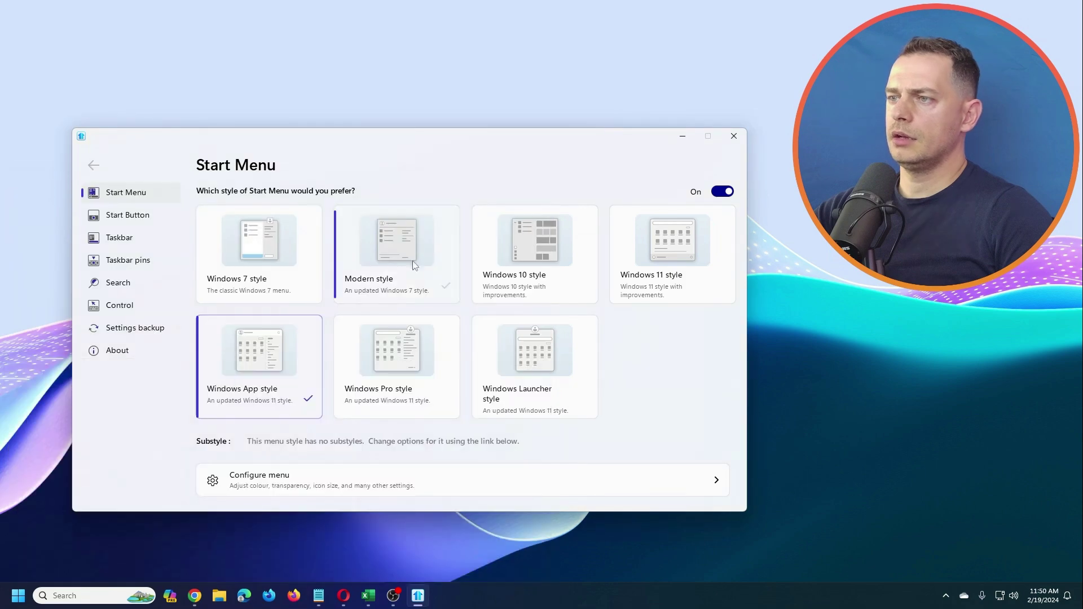
{"action": "left_click", "coordinate": [399, 370]}
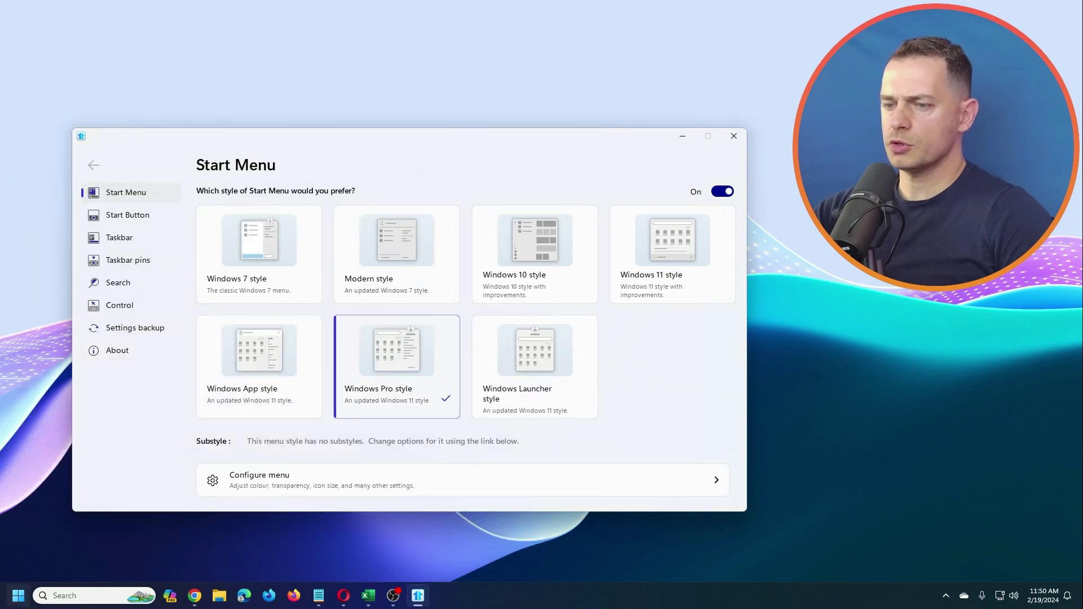
{"action": "key", "text": "super"}
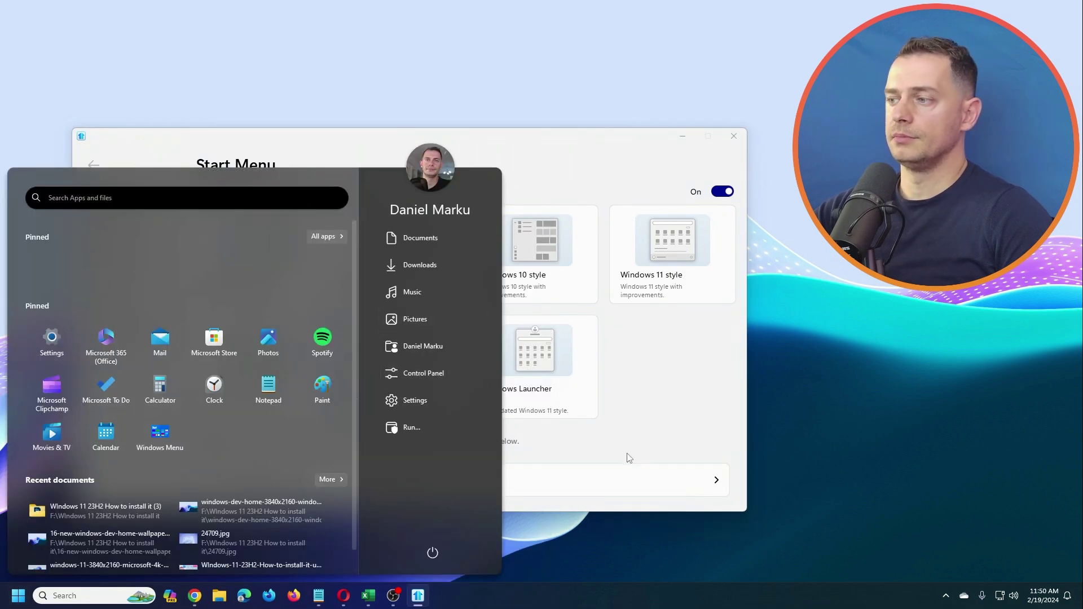
{"action": "left_click", "coordinate": [570, 417]}
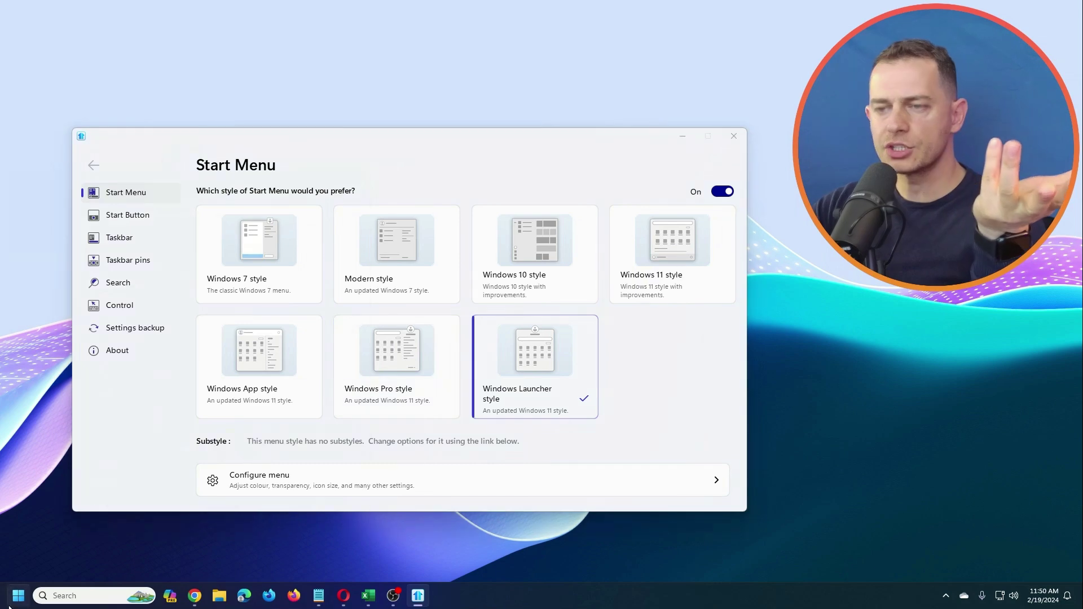
{"action": "left_click", "coordinate": [10, 605]}
Settle on Windows Pro style and go to the Start Button settings
{"action": "left_click", "coordinate": [443, 383]}
{"action": "key", "text": "super"}
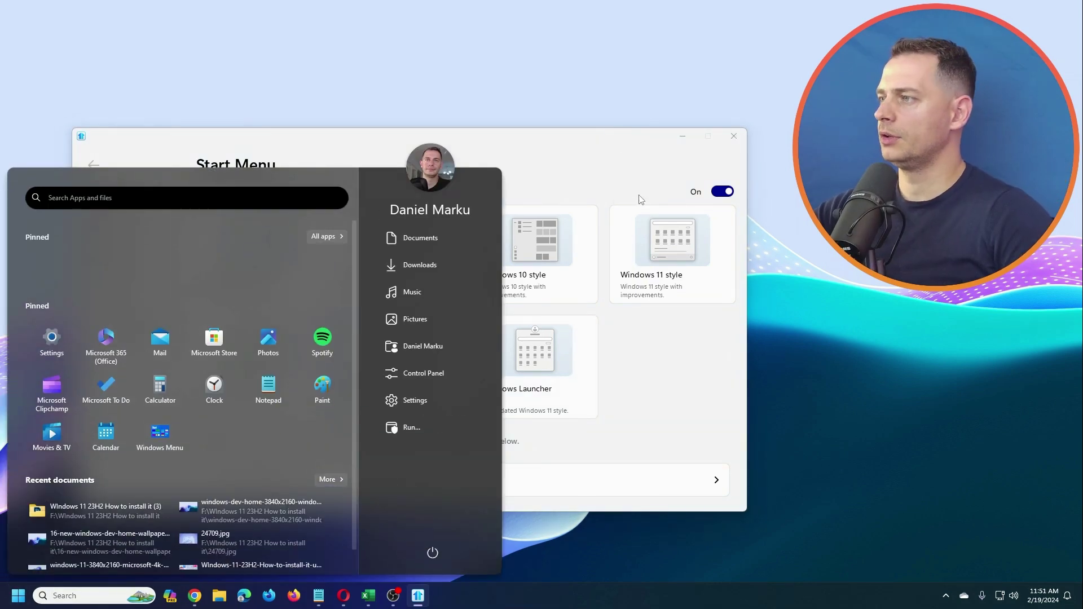
{"action": "key", "text": "super"}
{"action": "left_click", "coordinate": [118, 215]}
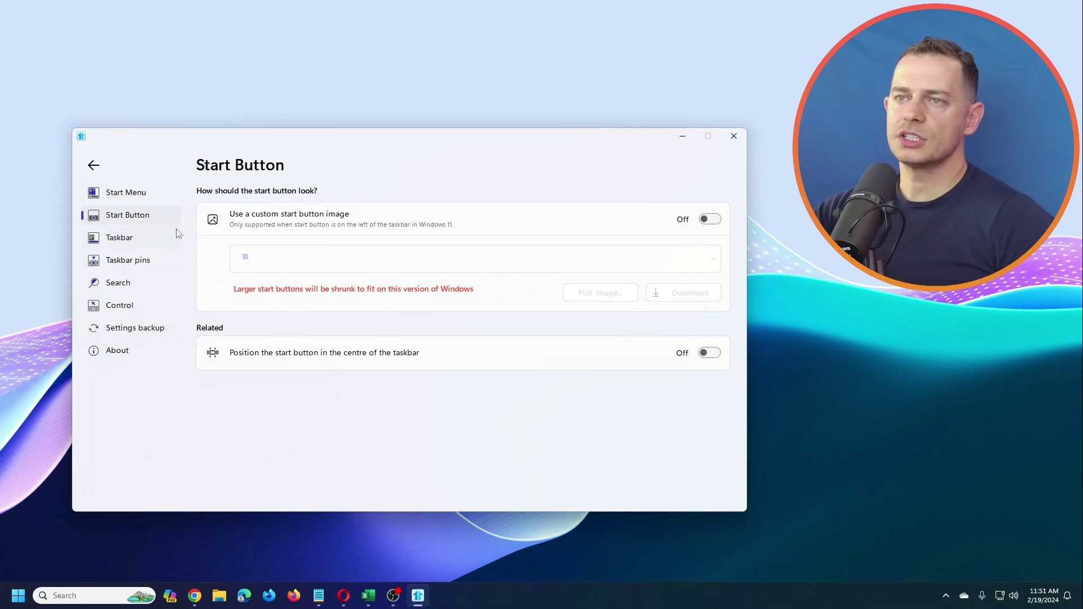
Turn on a custom start button image using Triangle One.png and test it
{"action": "left_click", "coordinate": [708, 223]}
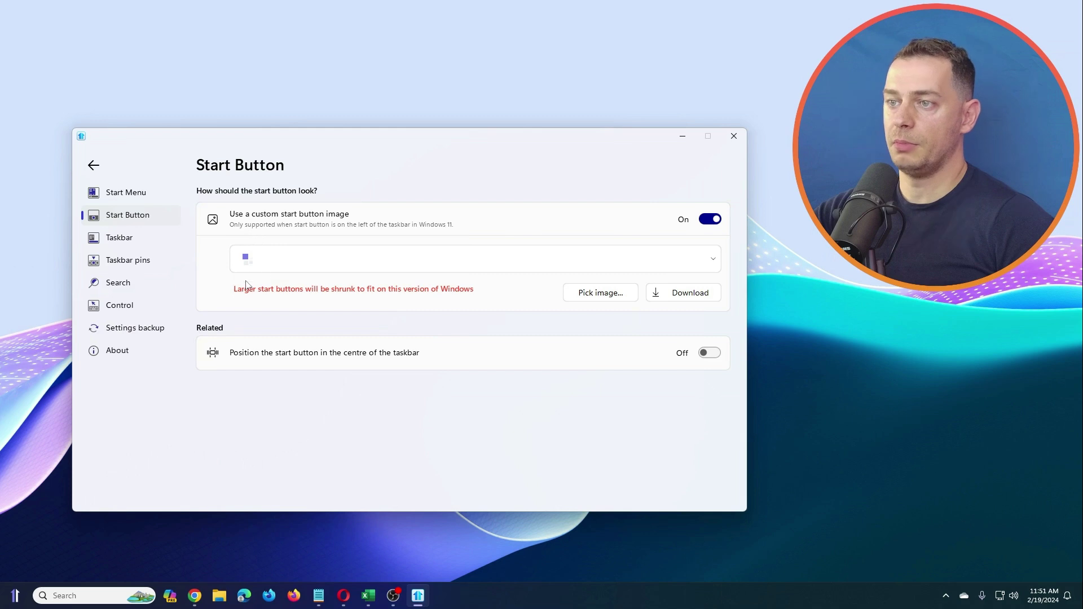
{"action": "left_click", "coordinate": [601, 292]}
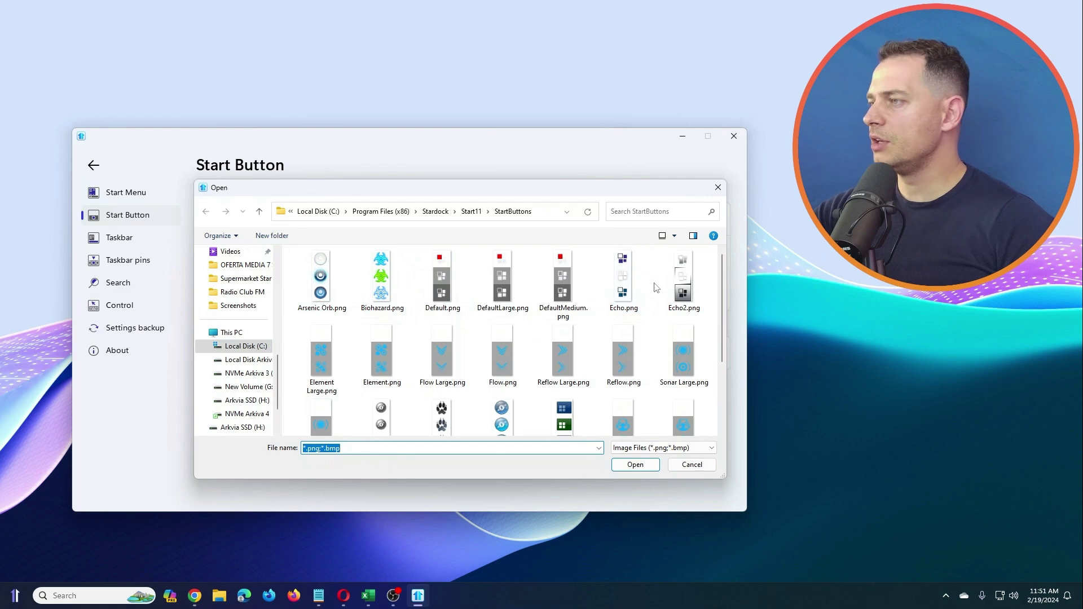
{"action": "scroll", "coordinate": [683, 287], "scroll_direction": "down", "scroll_amount": 3}
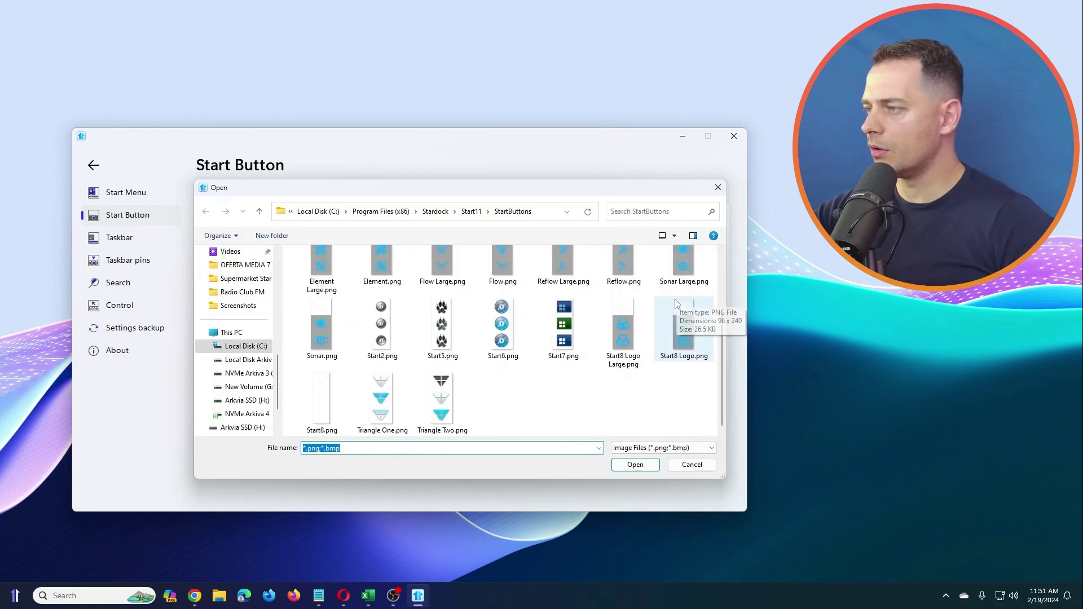
{"action": "left_click", "coordinate": [382, 400]}
{"action": "left_click", "coordinate": [635, 464]}
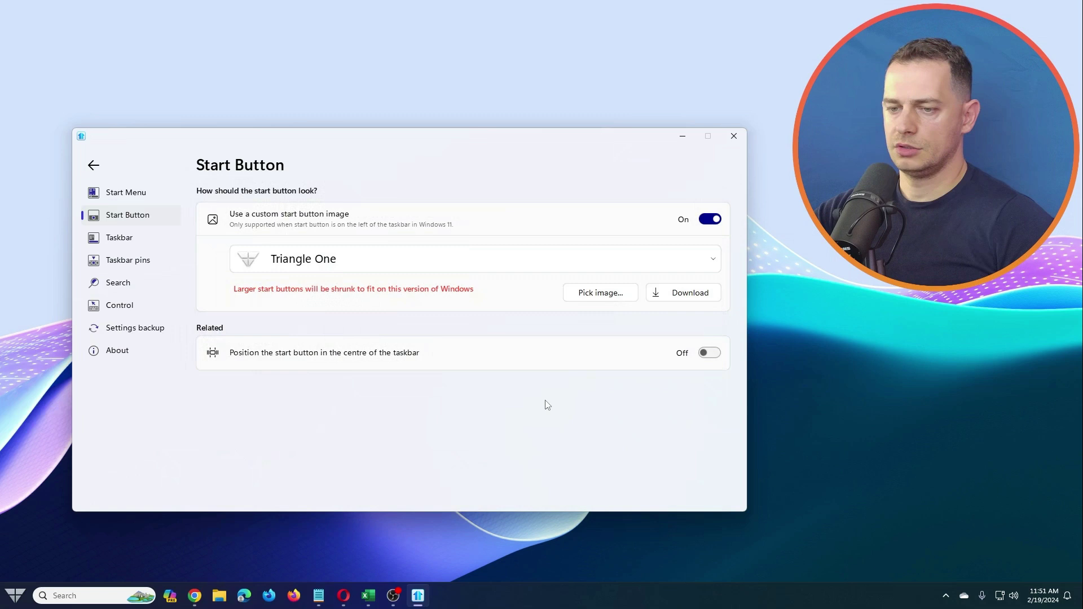
{"action": "left_click", "coordinate": [13, 598]}
{"action": "left_click", "coordinate": [15, 602]}
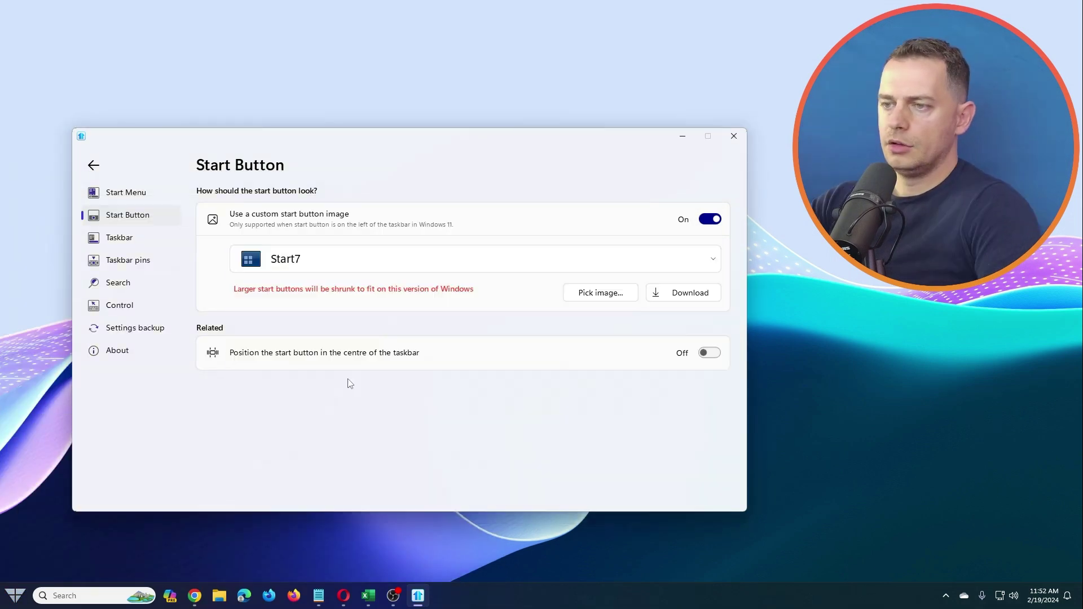
Switch the start button image to Triangle Two and go to the Taskbar settings
{"action": "left_click", "coordinate": [679, 266]}
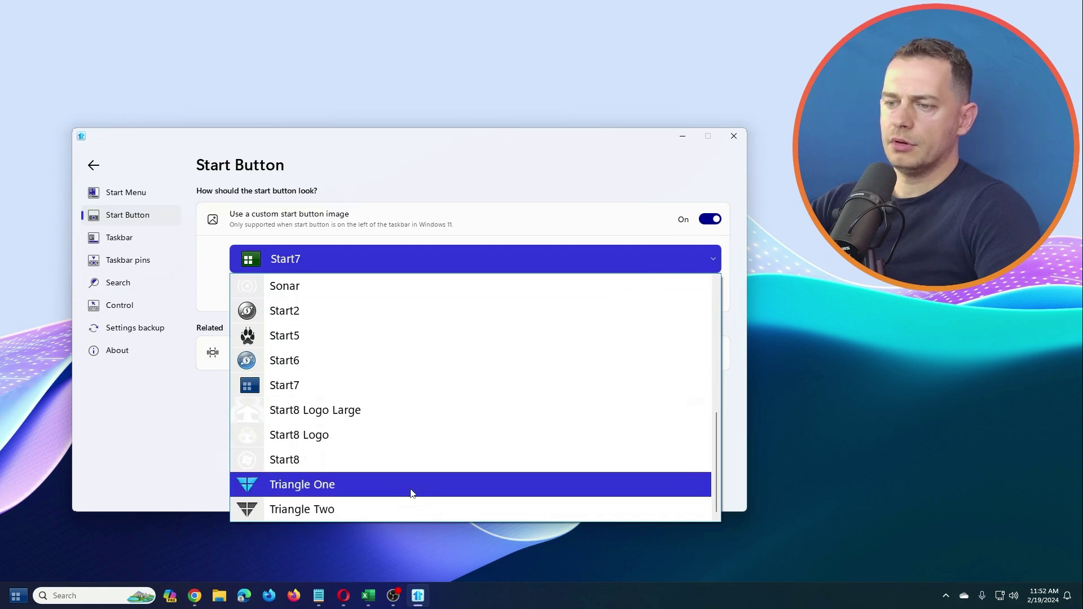
{"action": "left_click", "coordinate": [399, 509]}
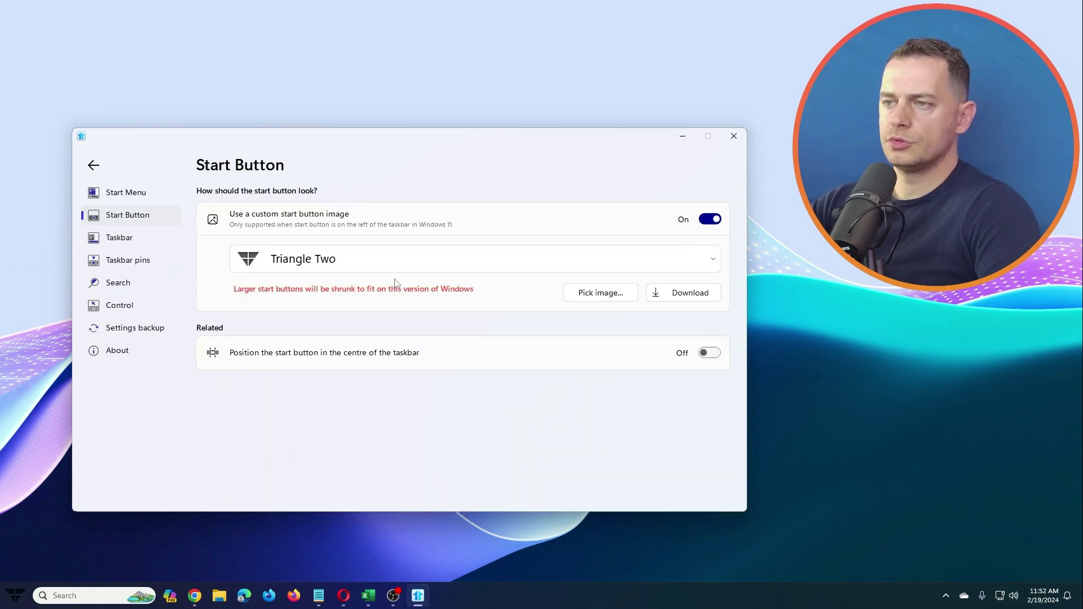
{"action": "left_click", "coordinate": [395, 264]}
{"action": "left_click", "coordinate": [119, 238]}
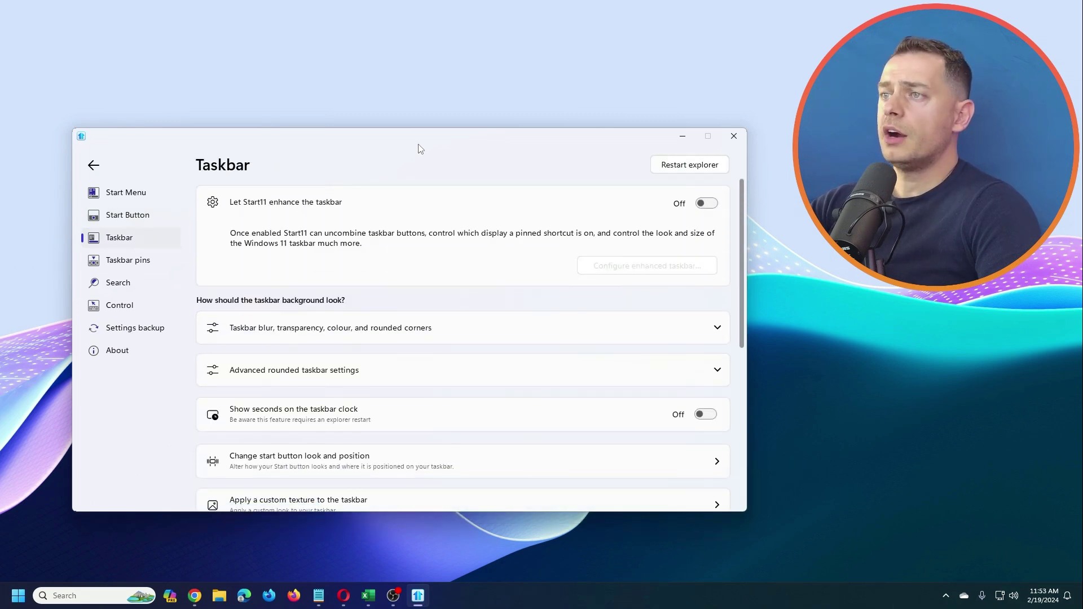
Turn Start11 taskbar enhancement on, then back off, restarting Explorer to apply
{"action": "left_click_drag", "start_coordinate": [418, 149], "coordinate": [404, 118]}
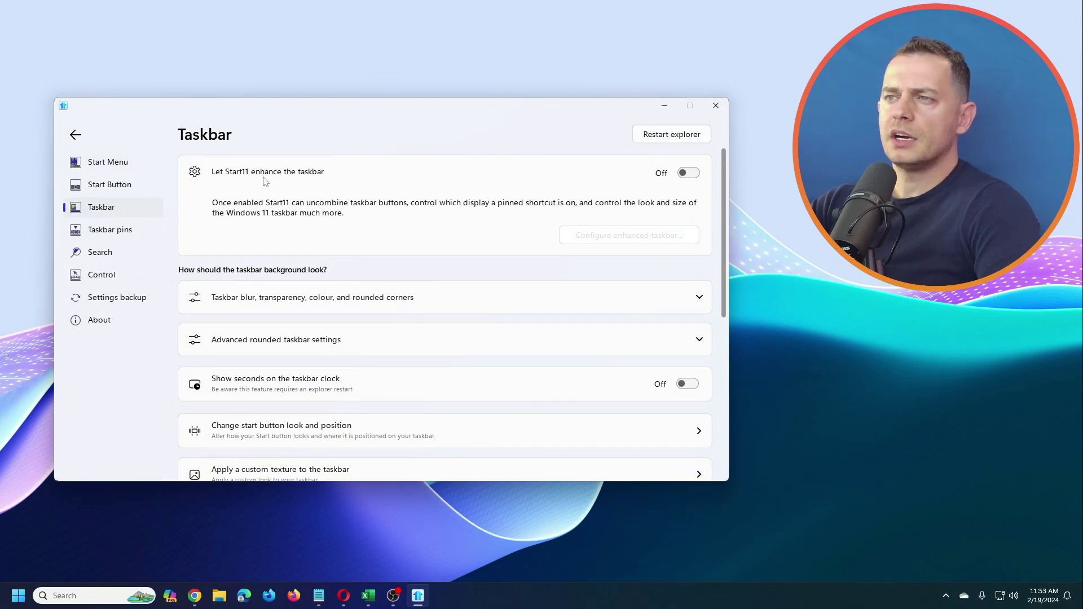
{"action": "left_click", "coordinate": [688, 173]}
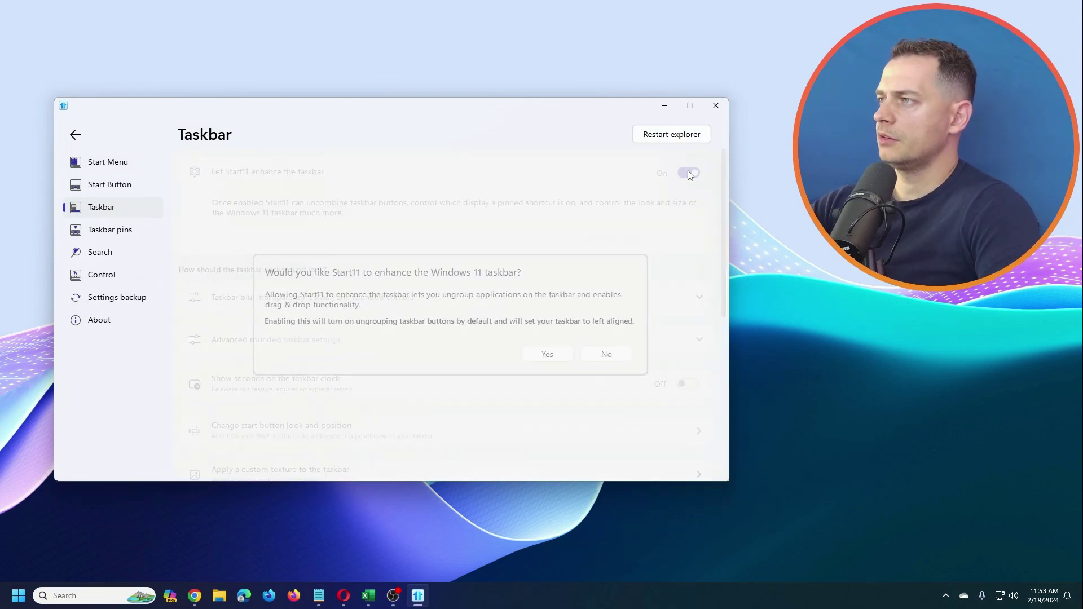
{"action": "left_click", "coordinate": [545, 354]}
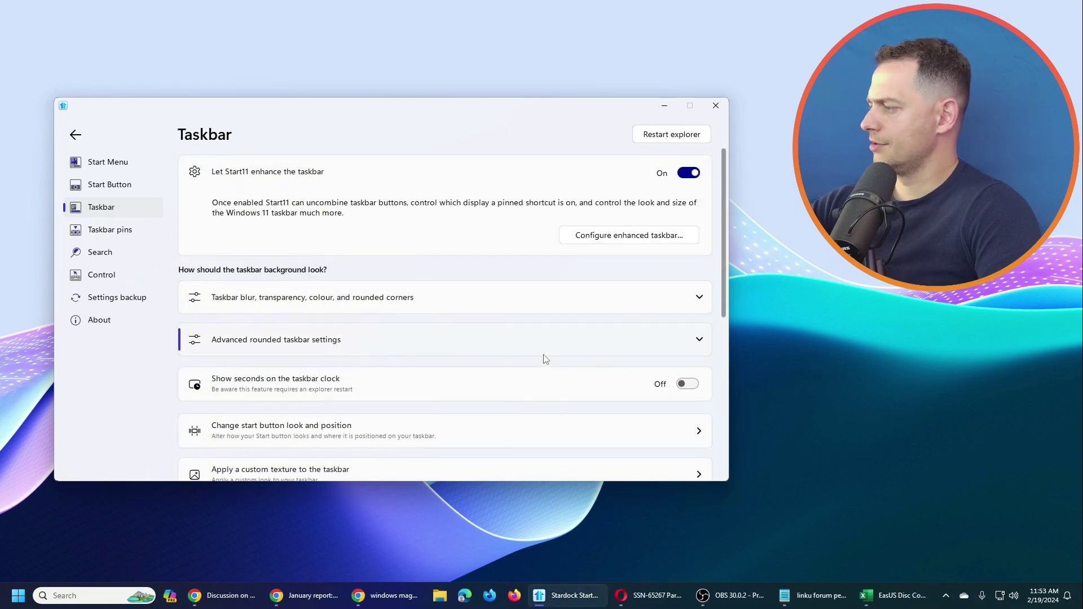
{"action": "left_click", "coordinate": [18, 595]}
{"action": "left_click", "coordinate": [19, 596]}
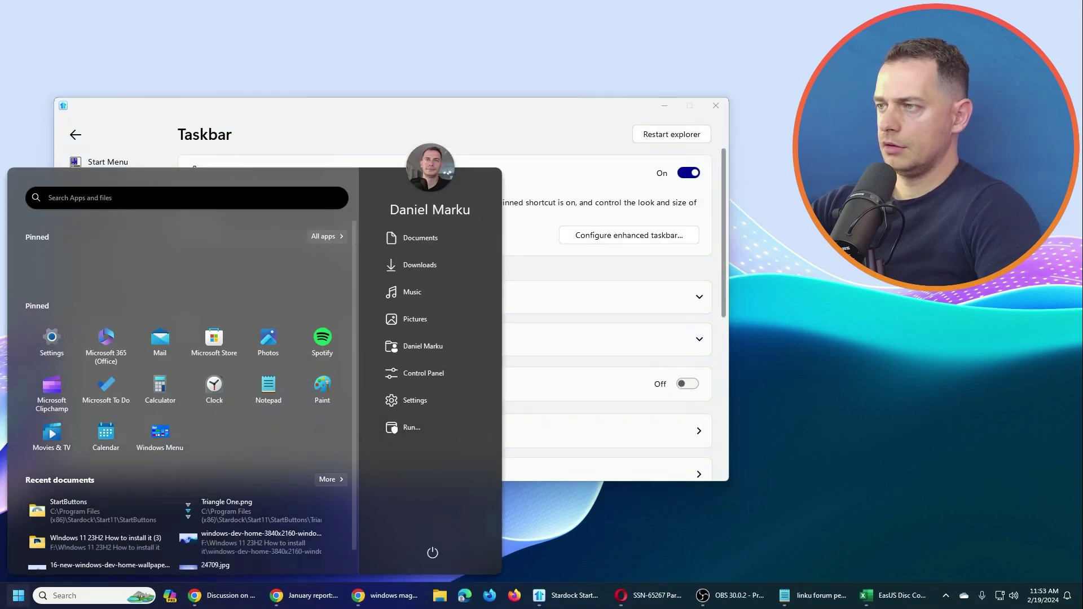
{"action": "left_click", "coordinate": [689, 175]}
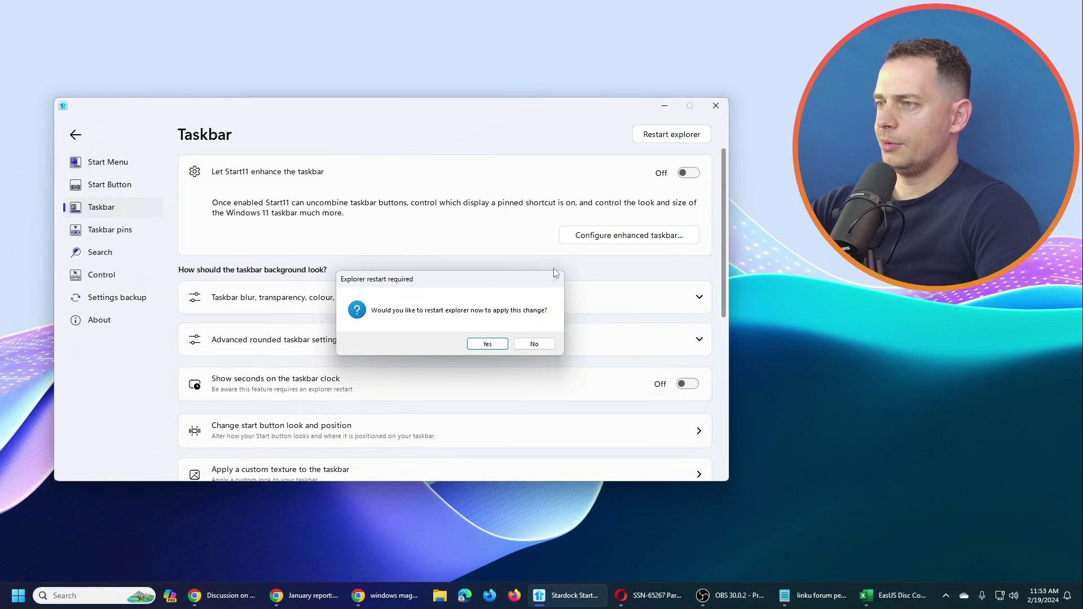
{"action": "left_click", "coordinate": [485, 344]}
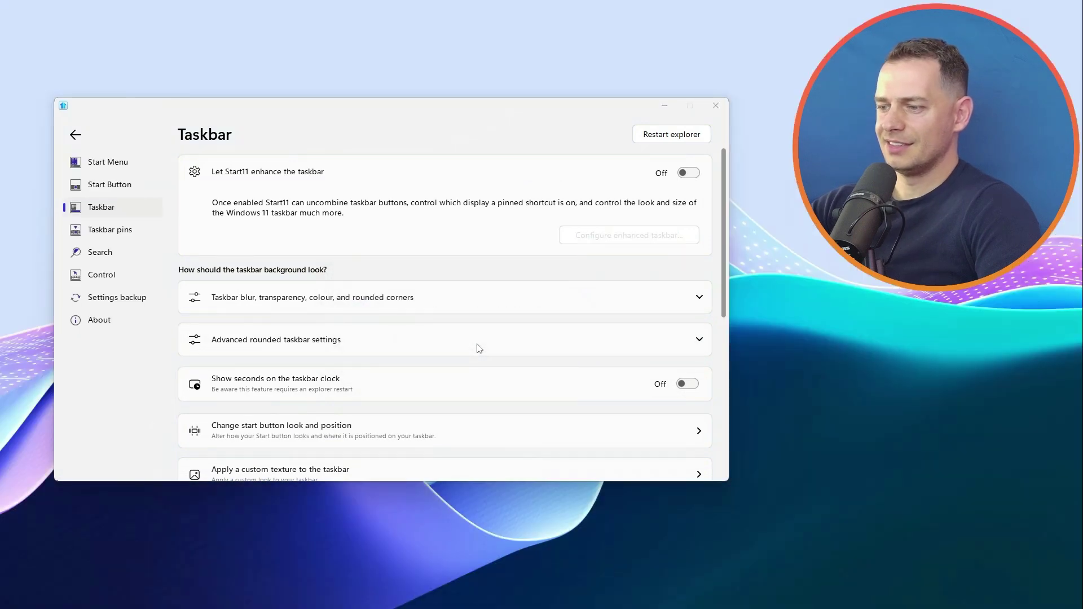
In the blur, transparency and colour options, keep wallpaper blur and automatic colour on
{"action": "scroll", "coordinate": [535, 316], "scroll_direction": "down", "scroll_amount": 2}
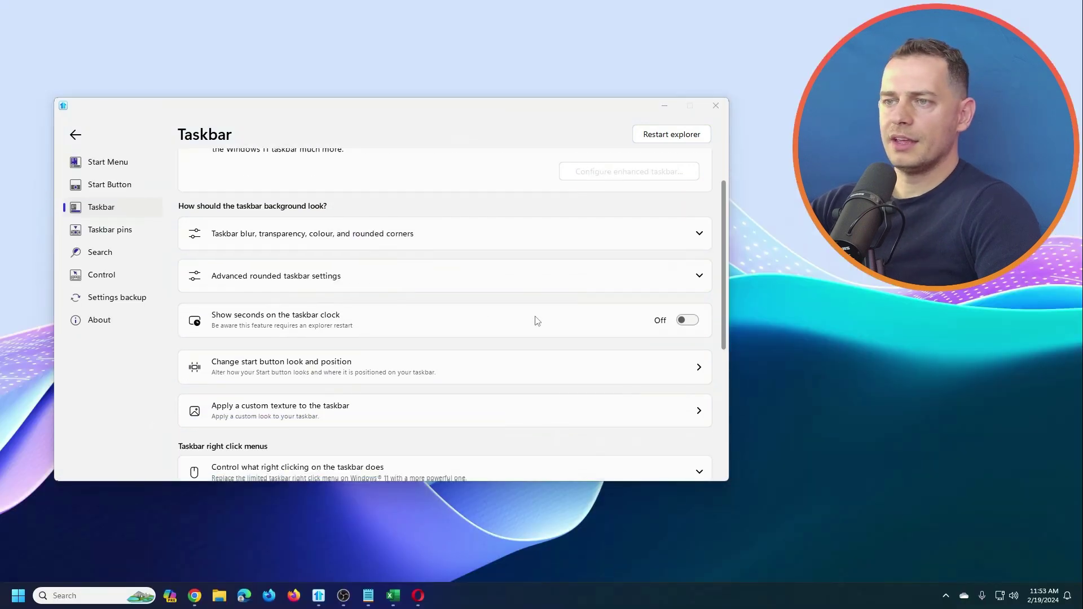
{"action": "left_click", "coordinate": [321, 242]}
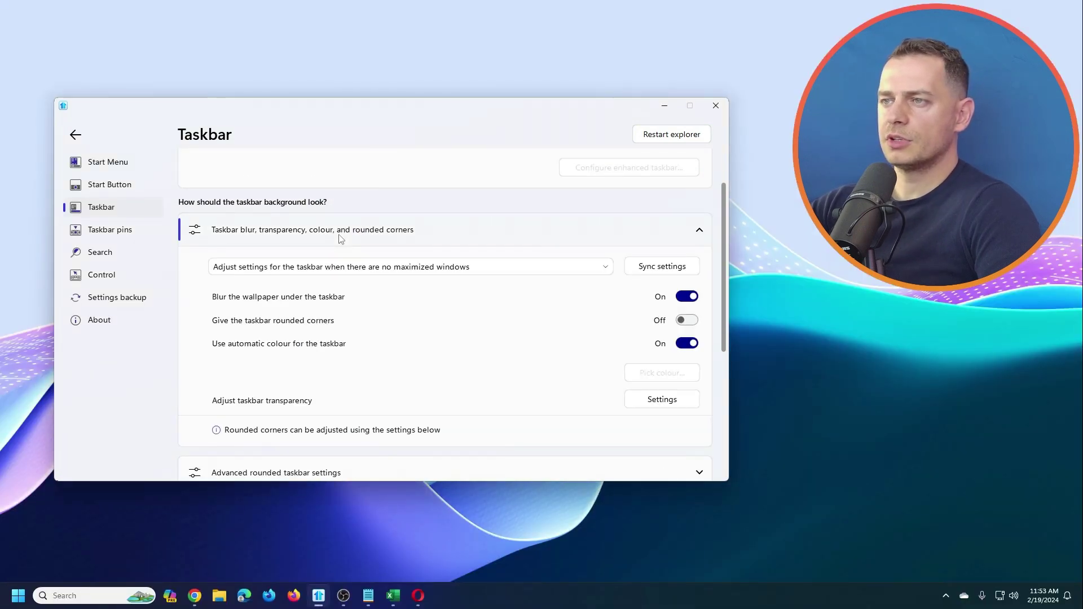
{"action": "left_click", "coordinate": [686, 299]}
{"action": "left_click", "coordinate": [687, 300]}
{"action": "left_click", "coordinate": [687, 299]}
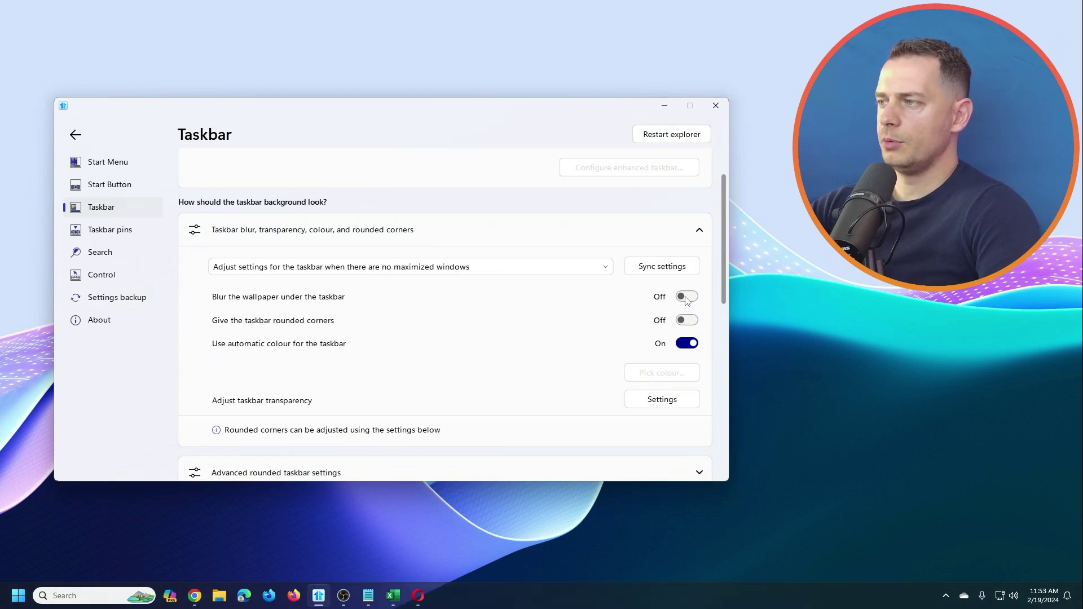
{"action": "left_click", "coordinate": [687, 299]}
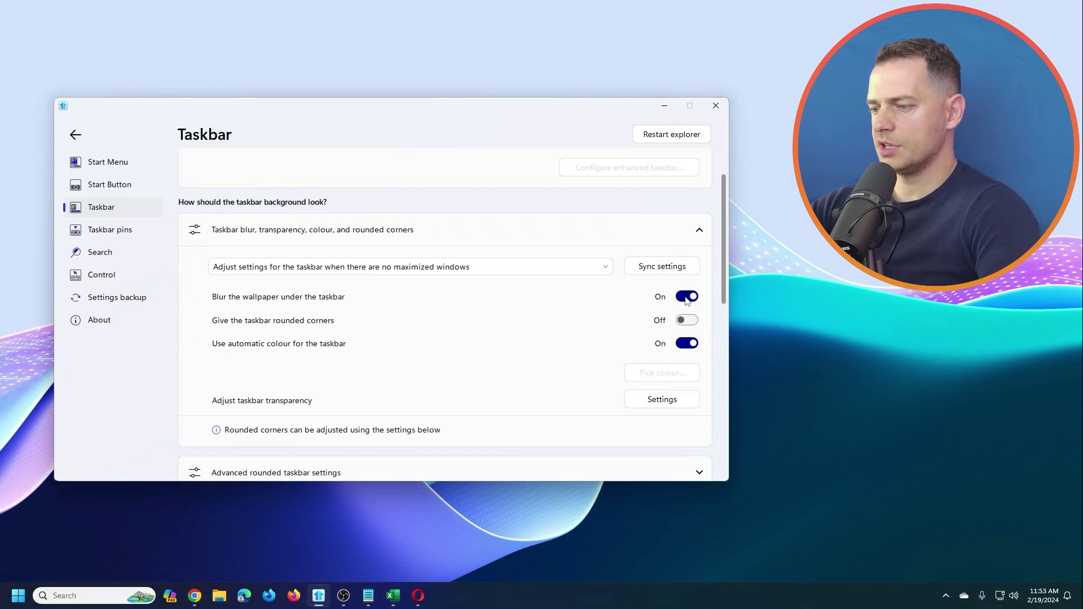
{"action": "left_click", "coordinate": [690, 346]}
{"action": "left_click", "coordinate": [690, 345]}
Check the advanced rounded corner settings and show seconds on the taskbar clock
{"action": "scroll", "coordinate": [602, 295], "scroll_direction": "down", "scroll_amount": 3}
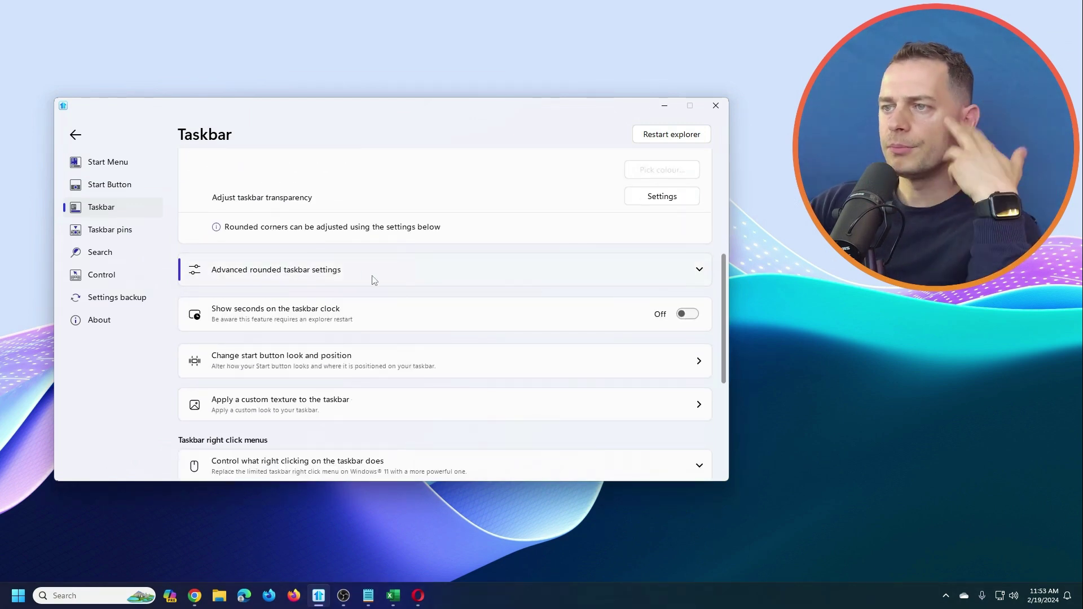
{"action": "left_click", "coordinate": [392, 276]}
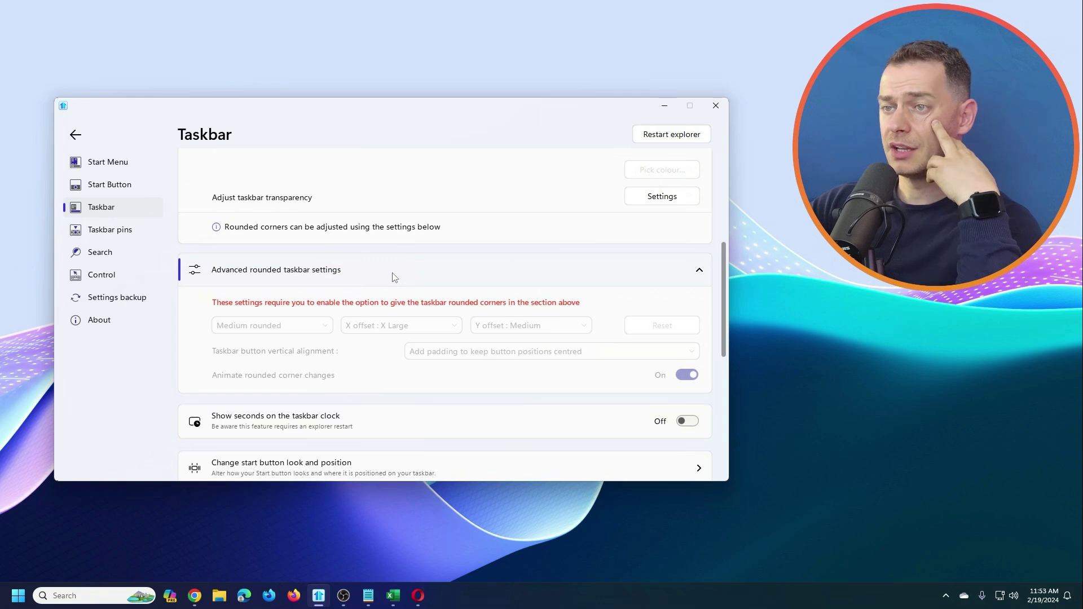
{"action": "left_click", "coordinate": [394, 277]}
{"action": "left_click", "coordinate": [687, 314]}
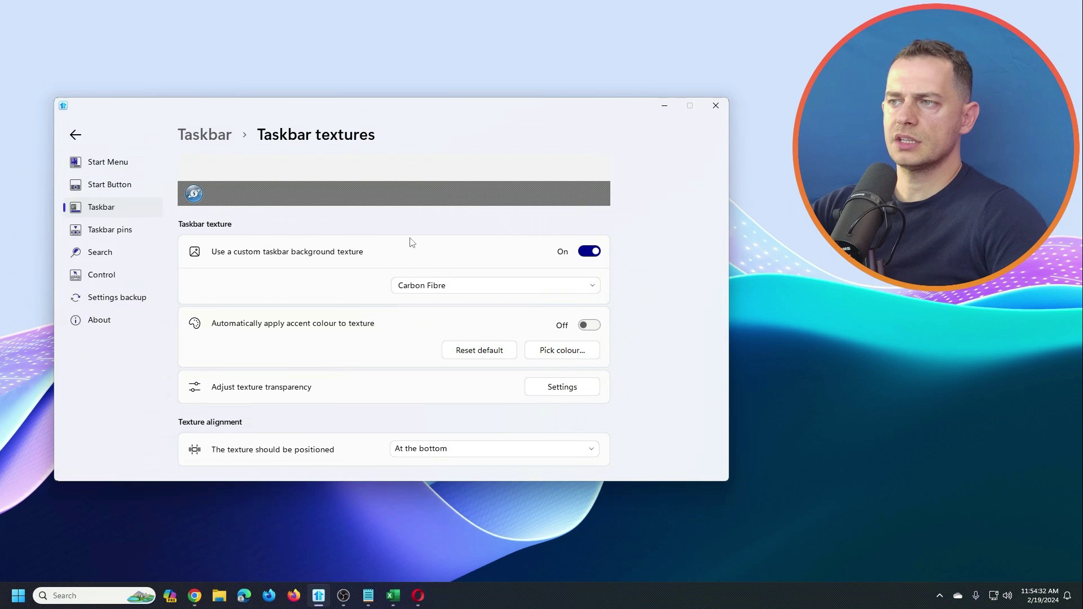
Apply the Fabric taskbar texture, preview it, then try the Rock texture
{"action": "left_click", "coordinate": [434, 285]}
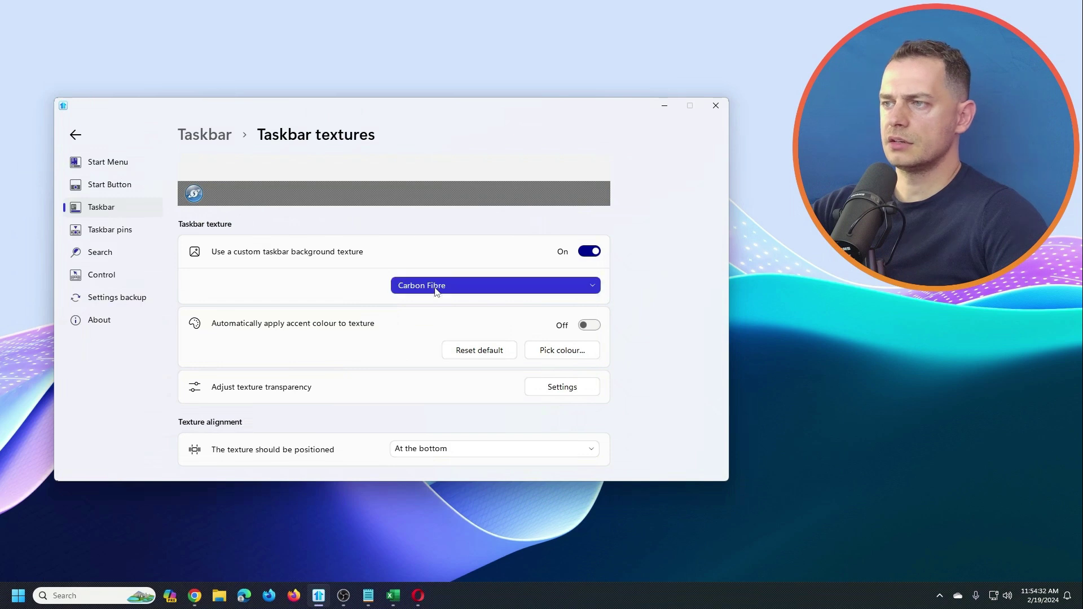
{"action": "left_click", "coordinate": [417, 381]}
{"action": "key", "text": "super"}
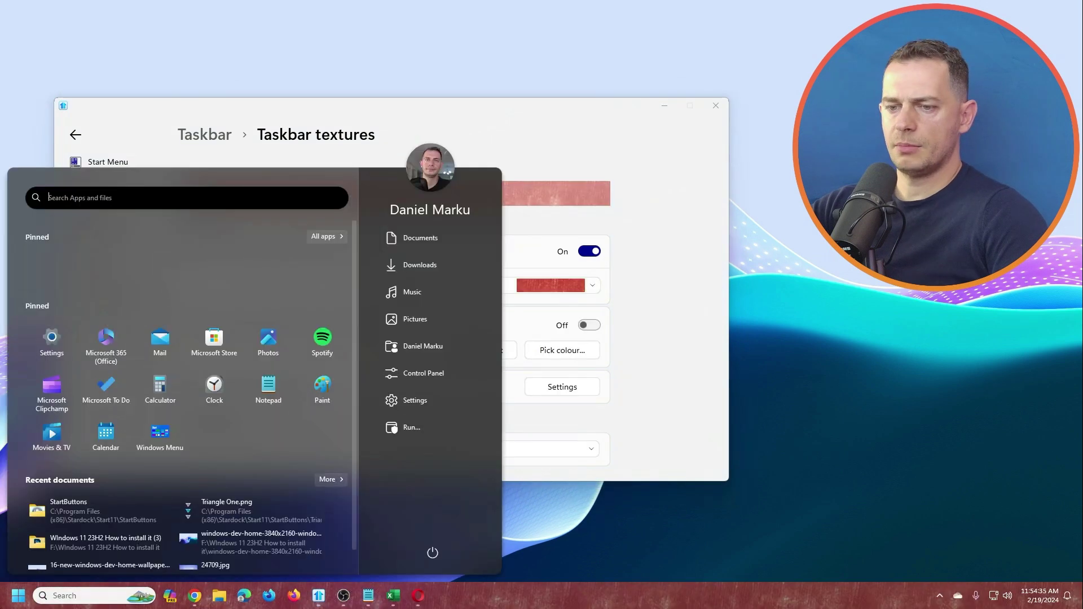
{"action": "left_click", "coordinate": [622, 351]}
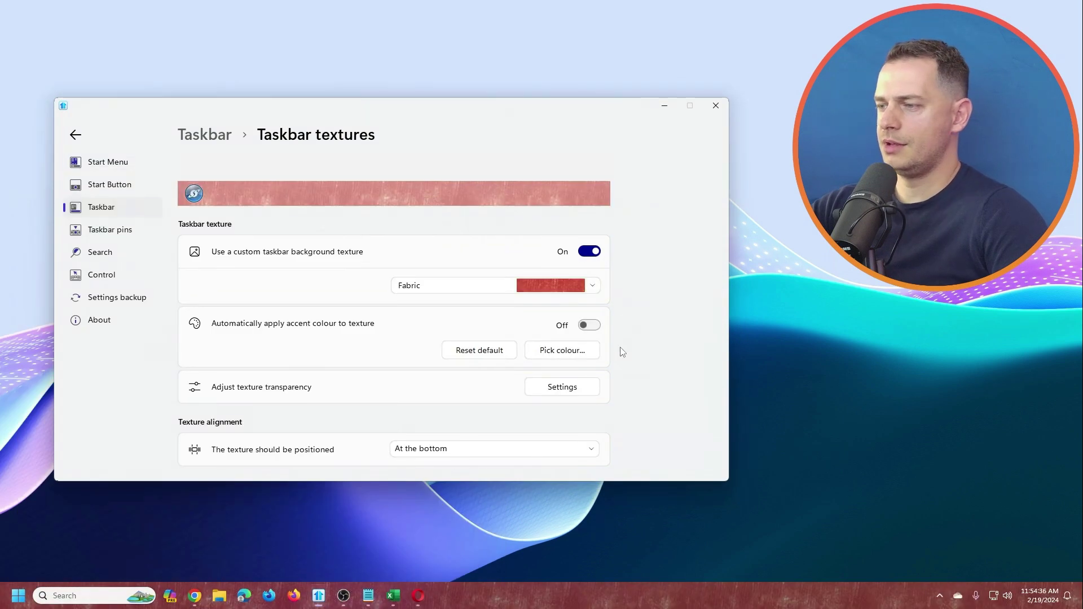
{"action": "left_click", "coordinate": [556, 292]}
{"action": "scroll", "coordinate": [568, 400], "scroll_direction": "down", "scroll_amount": 3}
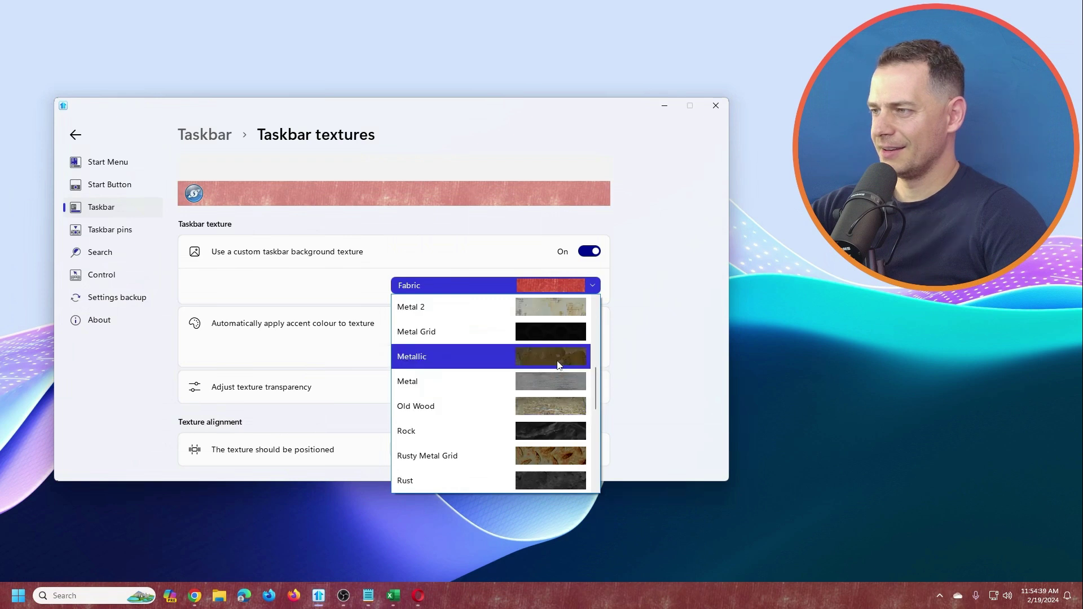
{"action": "left_click", "coordinate": [553, 438]}
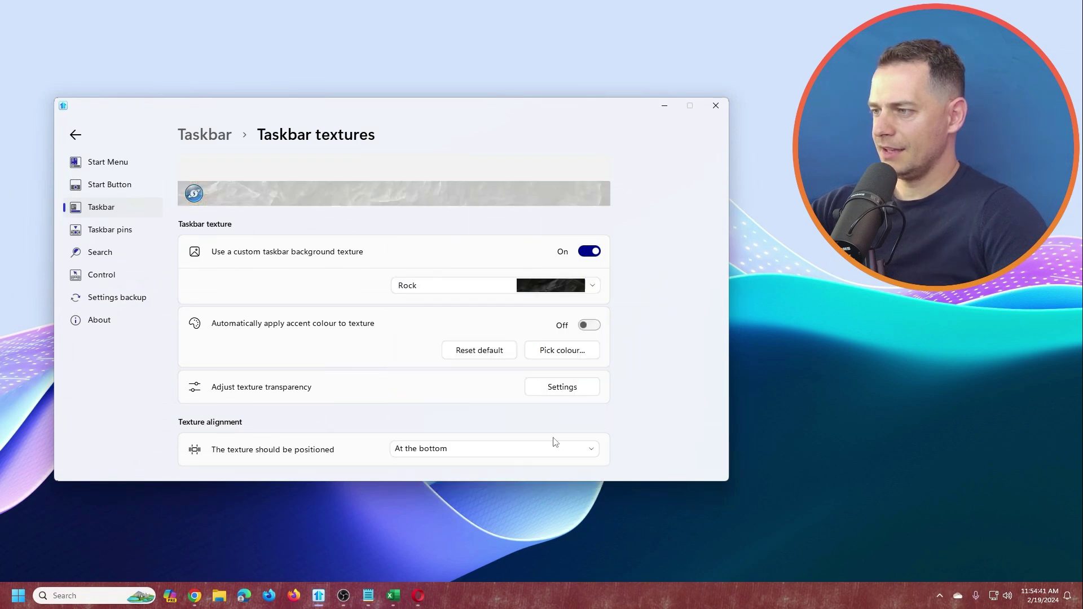
Try Taskbar Grid 04, settle on Taskbar Grid 05, and go to Taskbar pins settings
{"action": "left_click", "coordinate": [567, 285]}
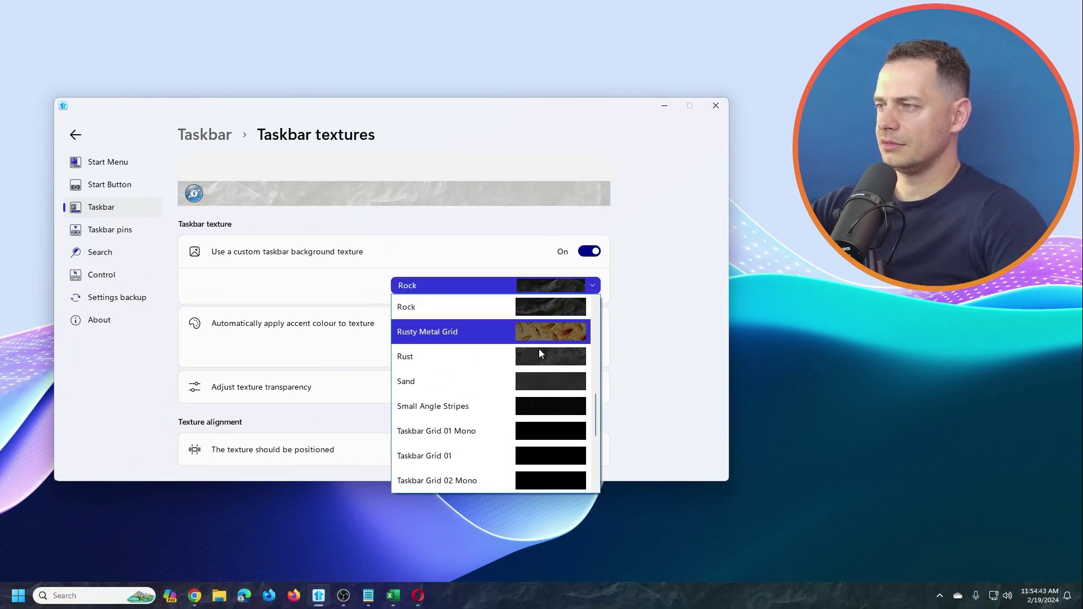
{"action": "scroll", "coordinate": [539, 349], "scroll_direction": "down", "scroll_amount": 5}
{"action": "left_click", "coordinate": [541, 380]}
{"action": "left_click", "coordinate": [553, 287]}
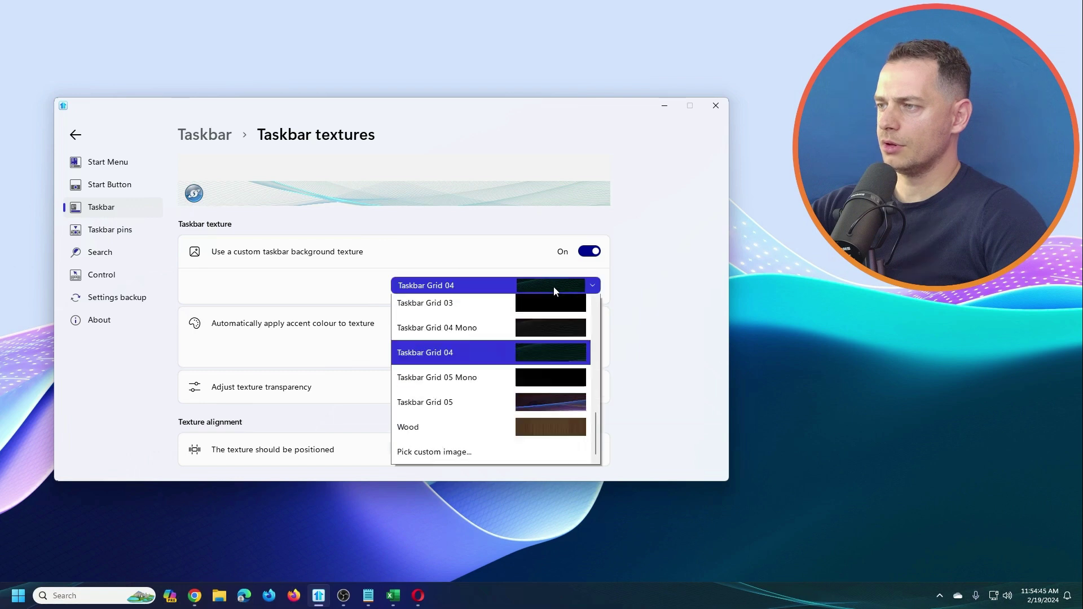
{"action": "left_click", "coordinate": [570, 427]}
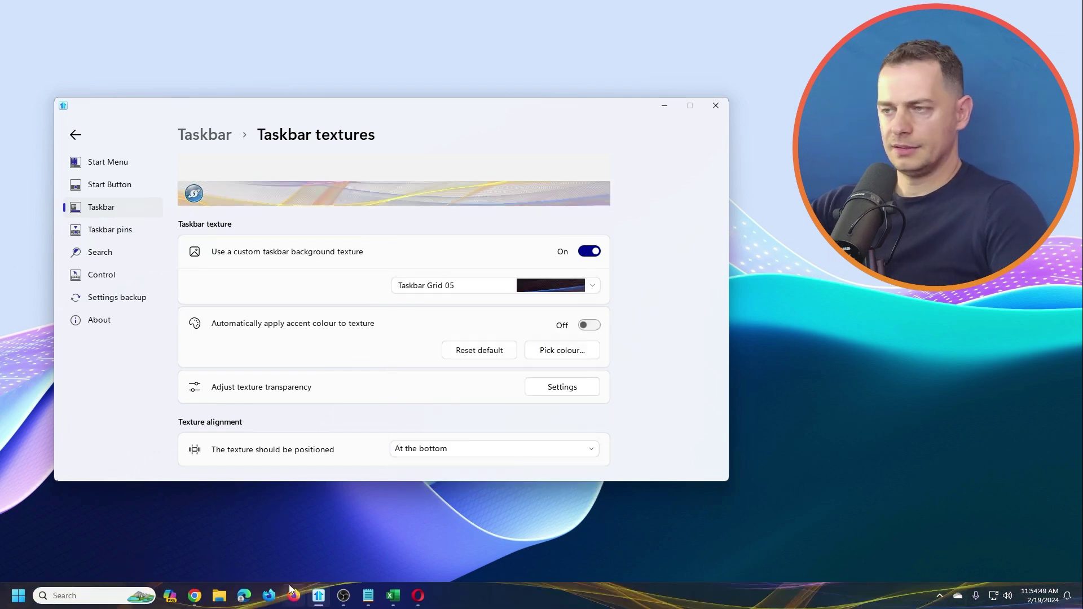
{"action": "left_click", "coordinate": [135, 239]}
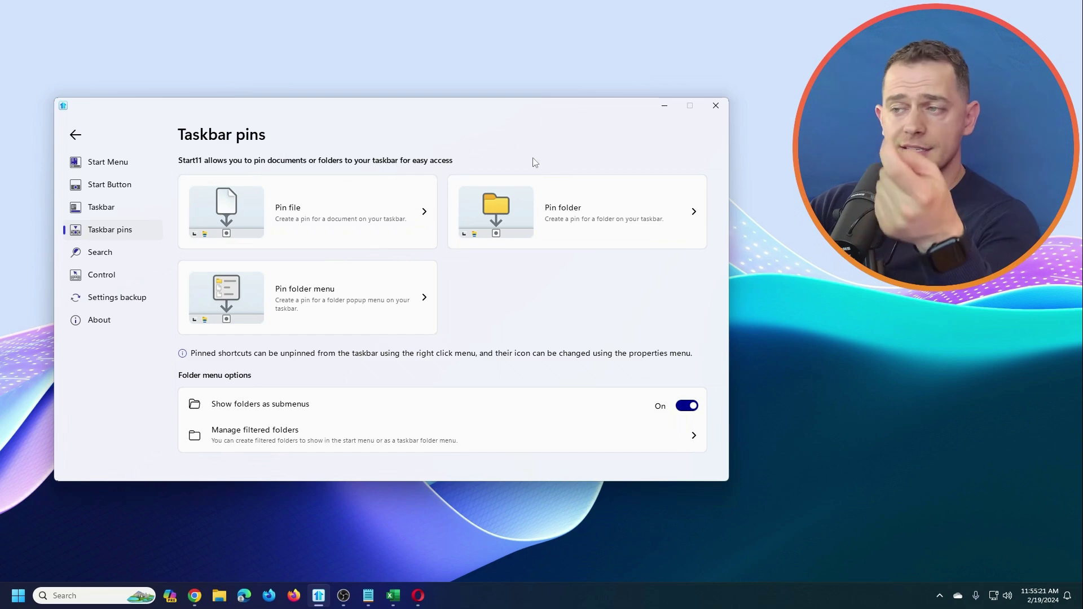
{"action": "left_click", "coordinate": [390, 215]}
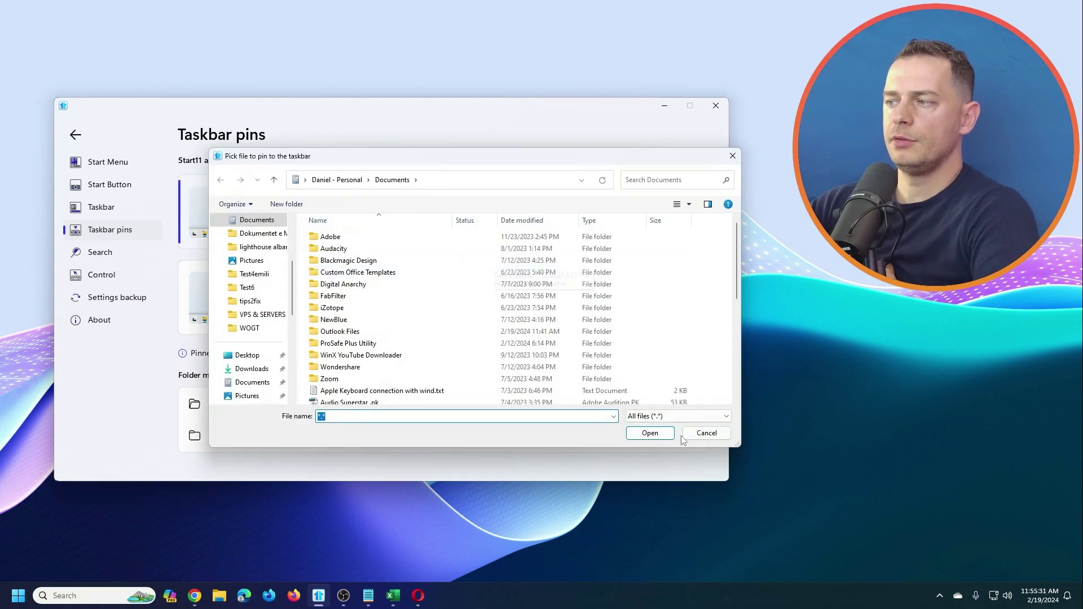
{"action": "scroll", "coordinate": [395, 310], "scroll_direction": "down", "scroll_amount": 10}
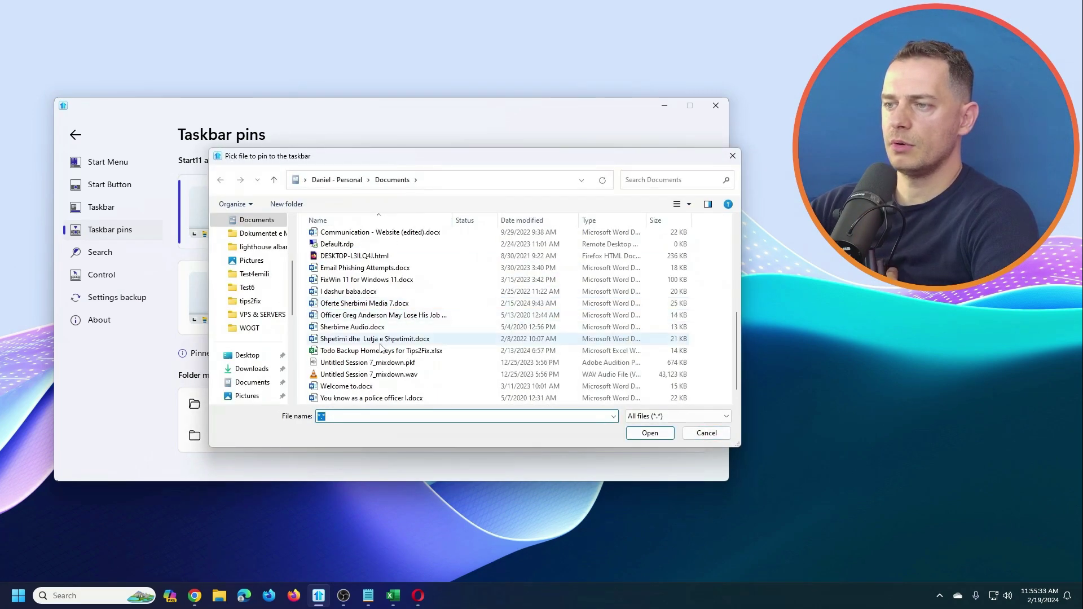
{"action": "scroll", "coordinate": [395, 375], "scroll_direction": "down", "scroll_amount": 1}
{"action": "scroll", "coordinate": [395, 369], "scroll_direction": "up", "scroll_amount": 10}
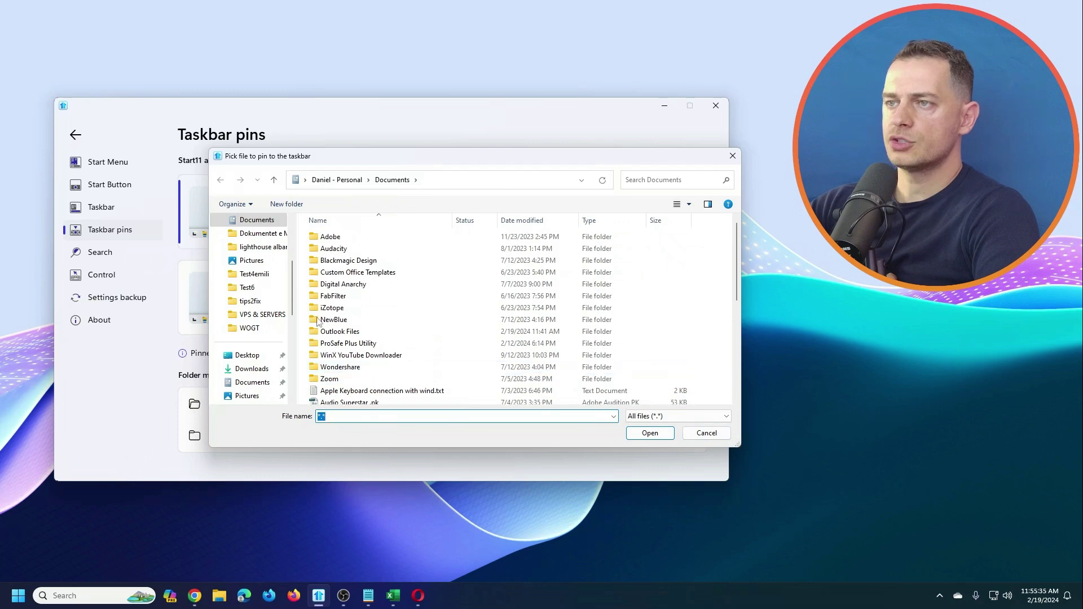
{"action": "scroll", "coordinate": [376, 333], "scroll_direction": "down", "scroll_amount": 1}
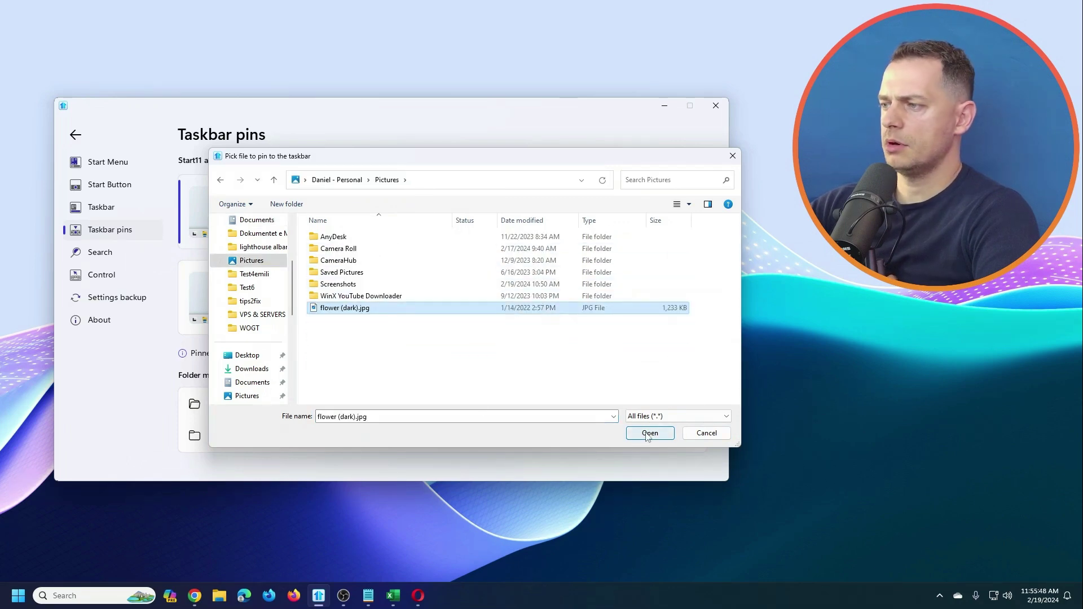
{"action": "left_click", "coordinate": [648, 433]}
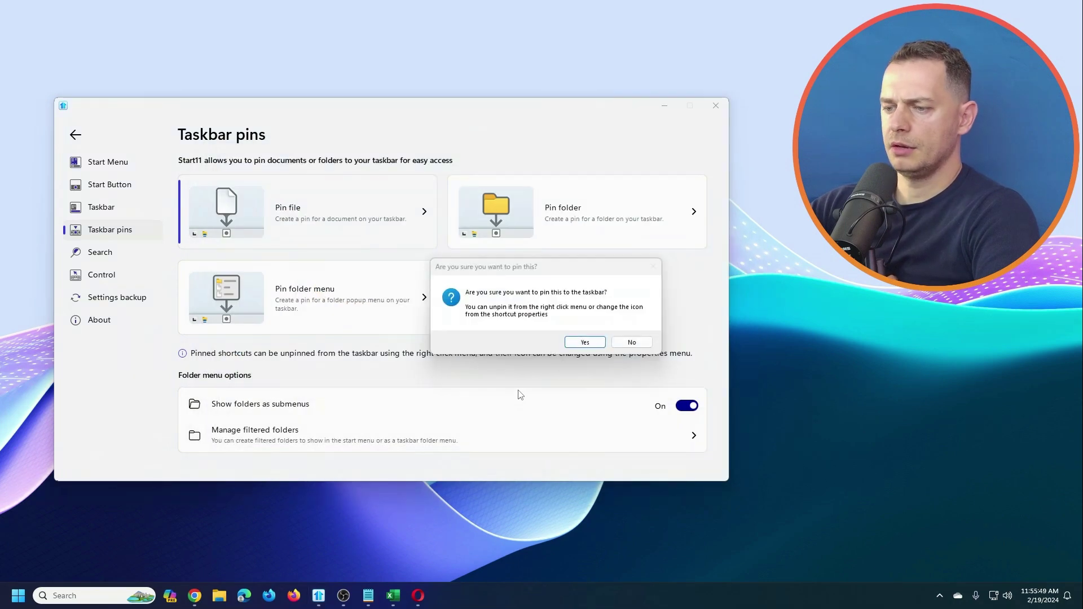
{"action": "left_click", "coordinate": [585, 341]}
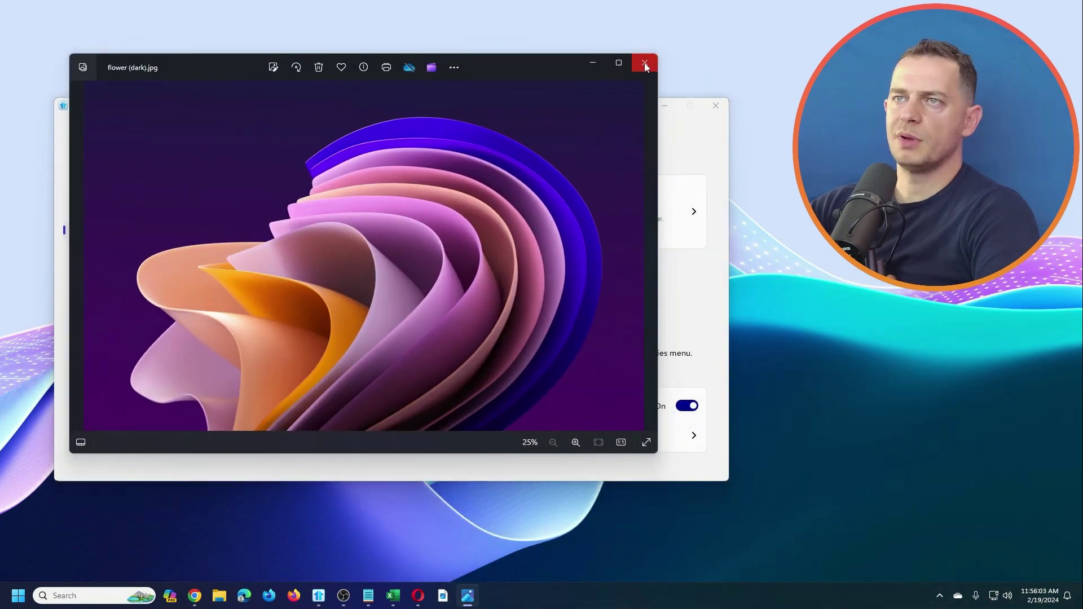
{"action": "left_click", "coordinate": [644, 63]}
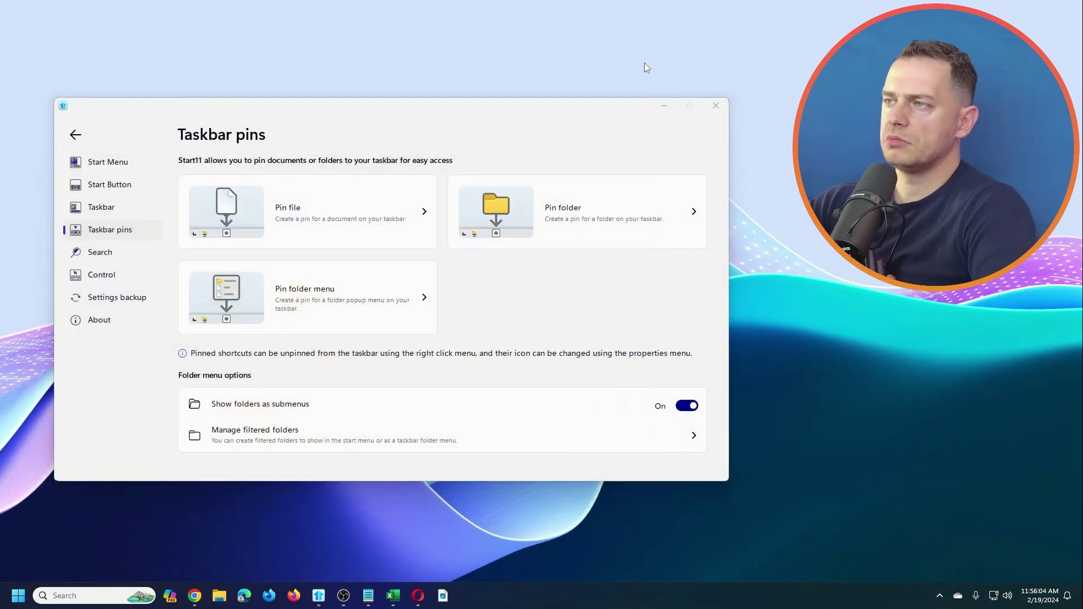
{"action": "left_click", "coordinate": [420, 204]}
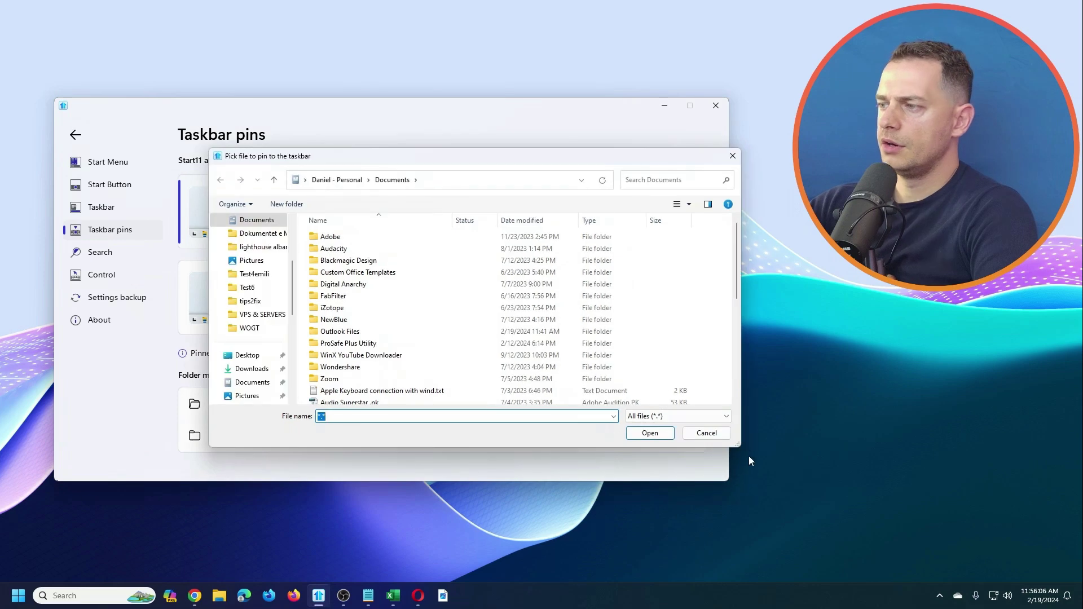
{"action": "key", "text": "Escape"}
{"action": "right_click", "coordinate": [444, 595]}
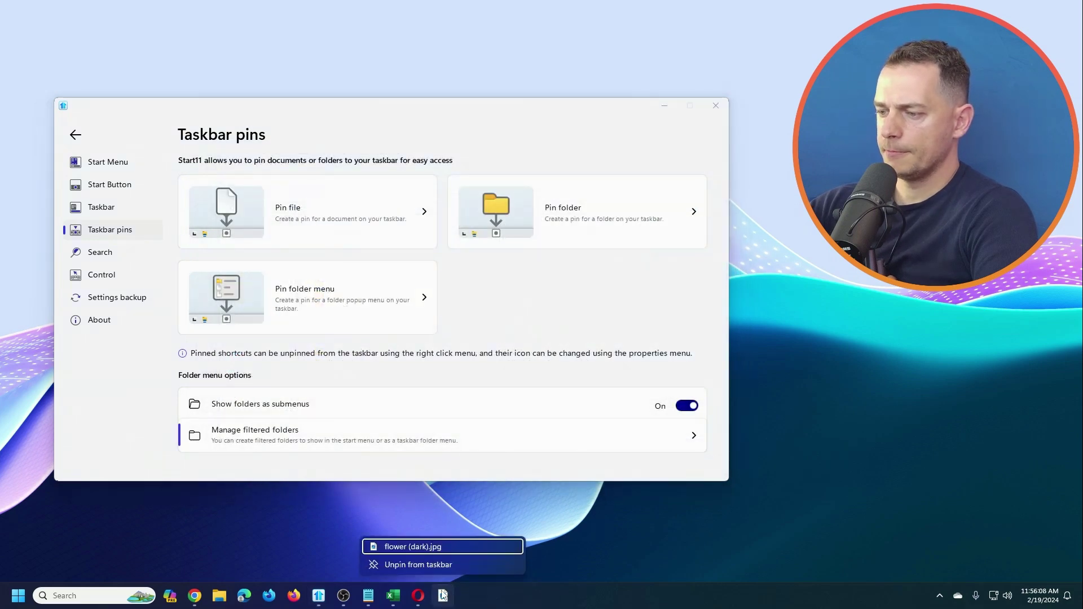
{"action": "left_click", "coordinate": [402, 566]}
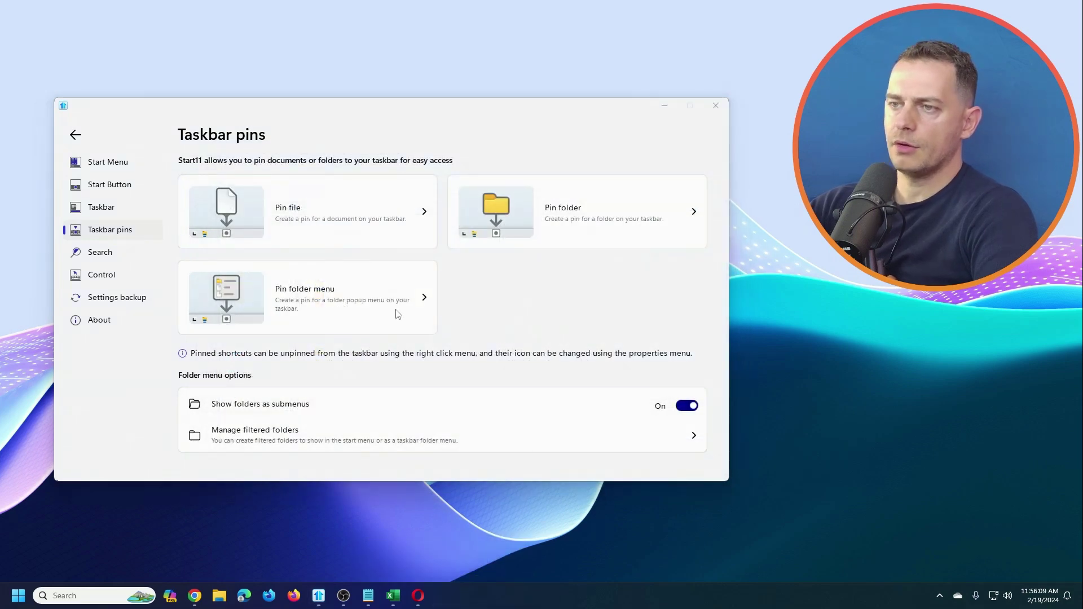
Toggle Start11 search off and on in Search settings, test taskbar search, then open Control
{"action": "left_click", "coordinate": [116, 250]}
{"action": "scroll", "coordinate": [568, 234], "scroll_direction": "down", "scroll_amount": 3}
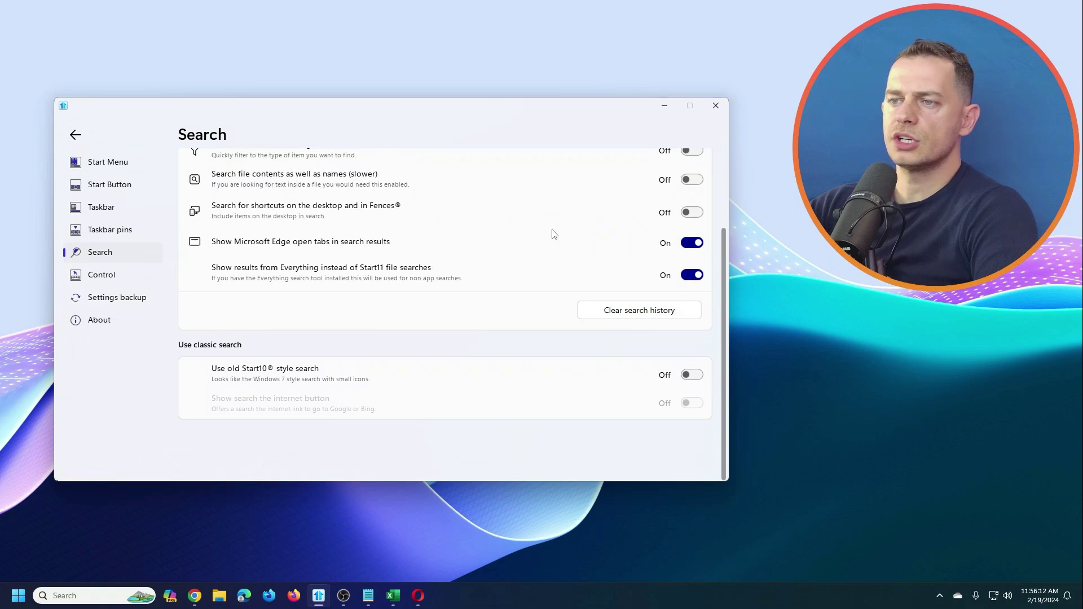
{"action": "scroll", "coordinate": [524, 236], "scroll_direction": "up", "scroll_amount": 3}
{"action": "left_click", "coordinate": [692, 190]}
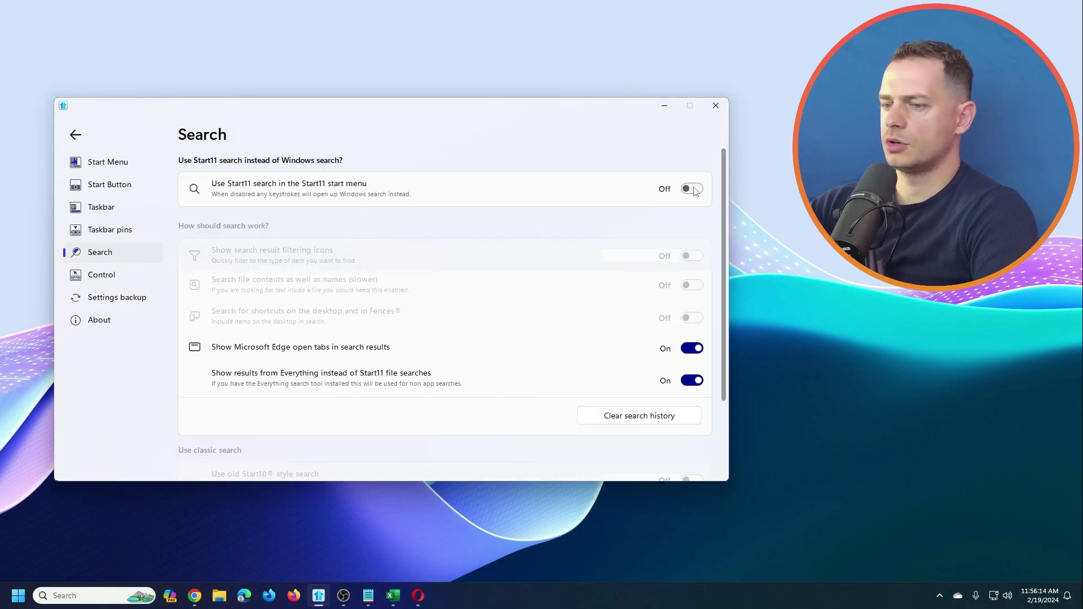
{"action": "left_click", "coordinate": [692, 190]}
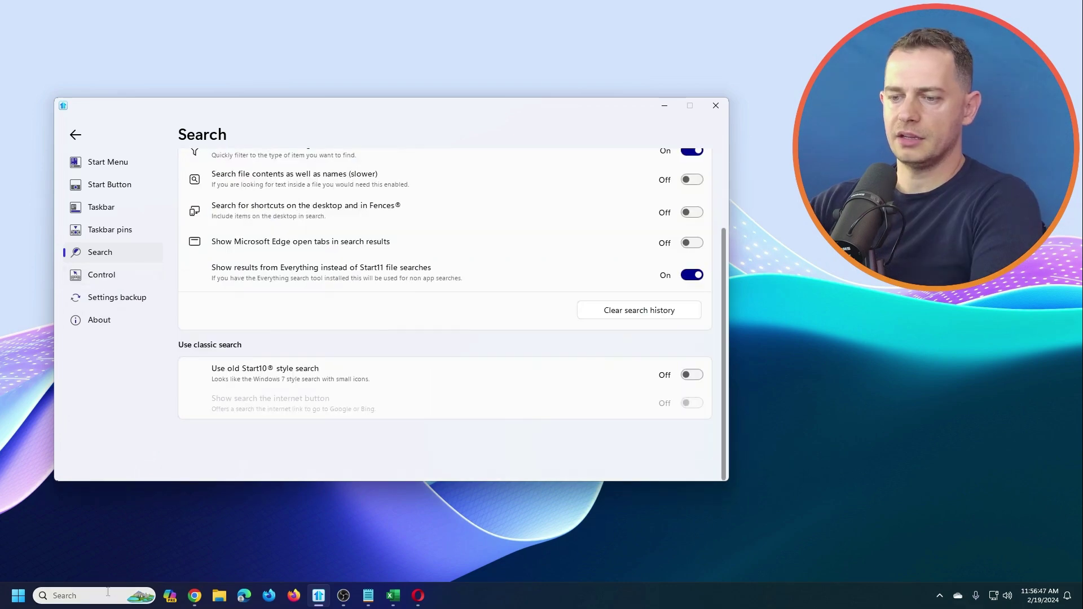
{"action": "left_click", "coordinate": [96, 597]}
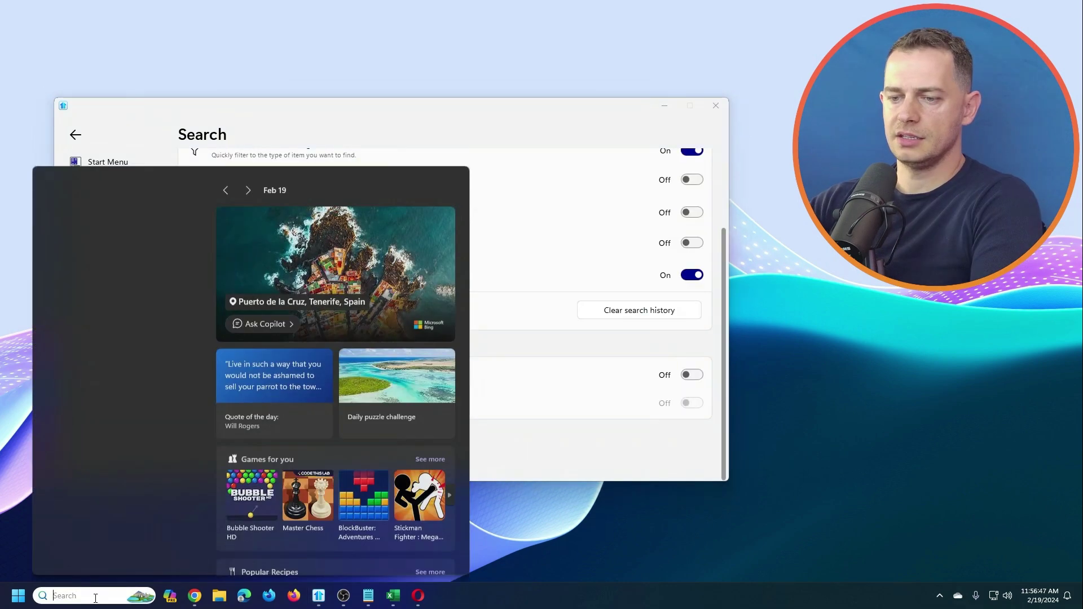
{"action": "left_click", "coordinate": [278, 111]}
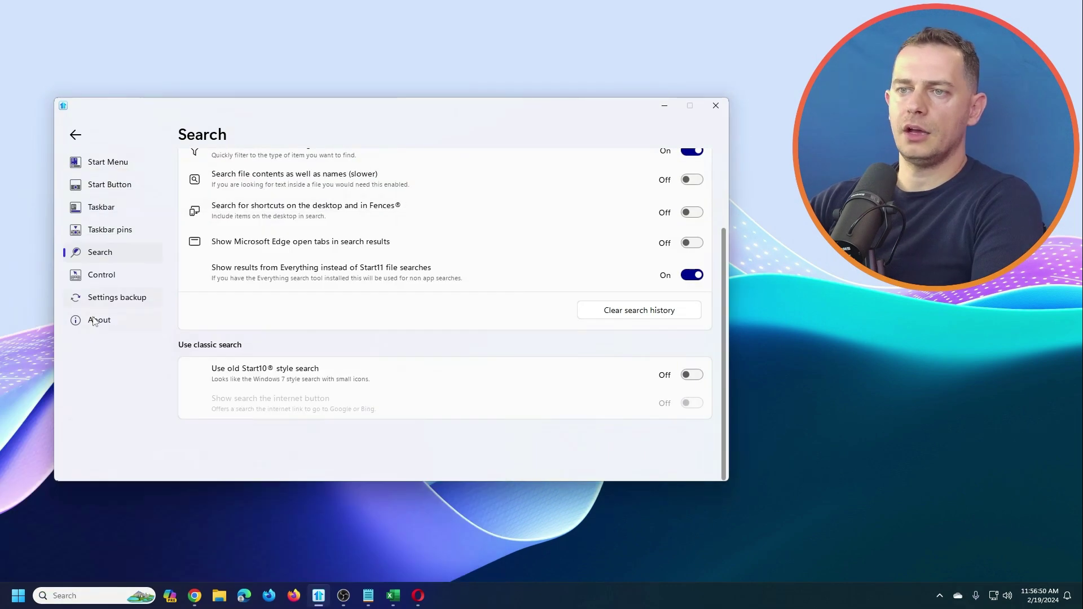
{"action": "left_click", "coordinate": [94, 278]}
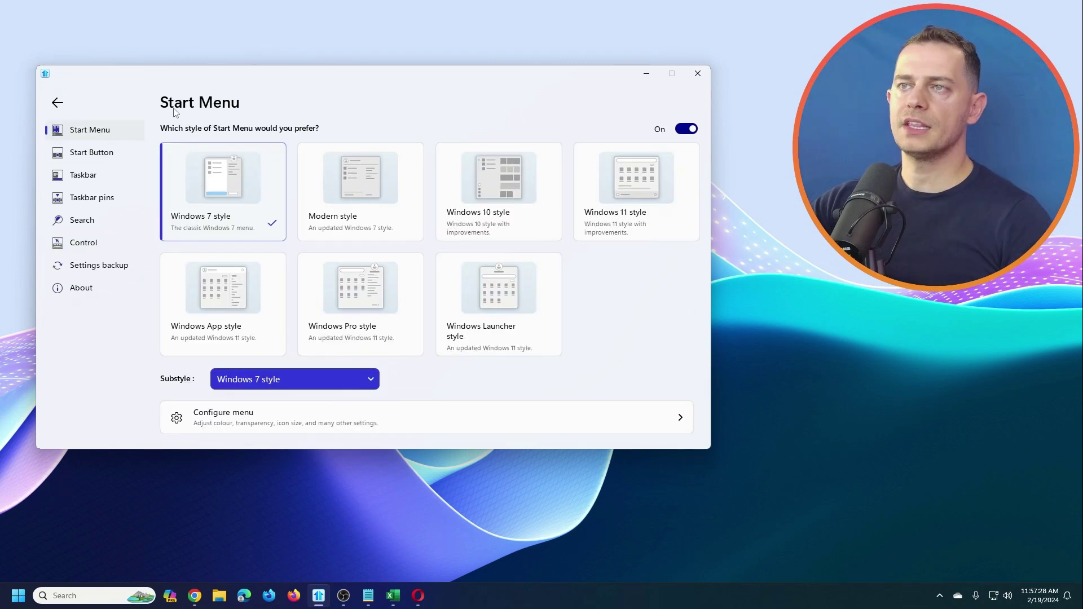
Check Start11's settings backup page, then open the Windows Pro-style Start menu and Control Panel
{"action": "left_click", "coordinate": [57, 103]}
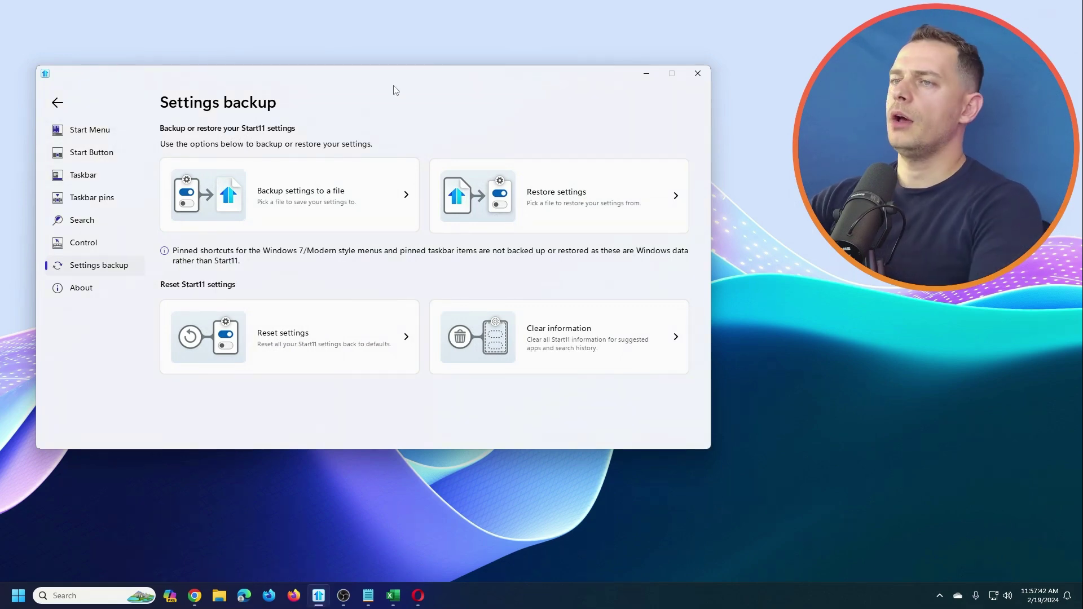
{"action": "left_click", "coordinate": [18, 595]}
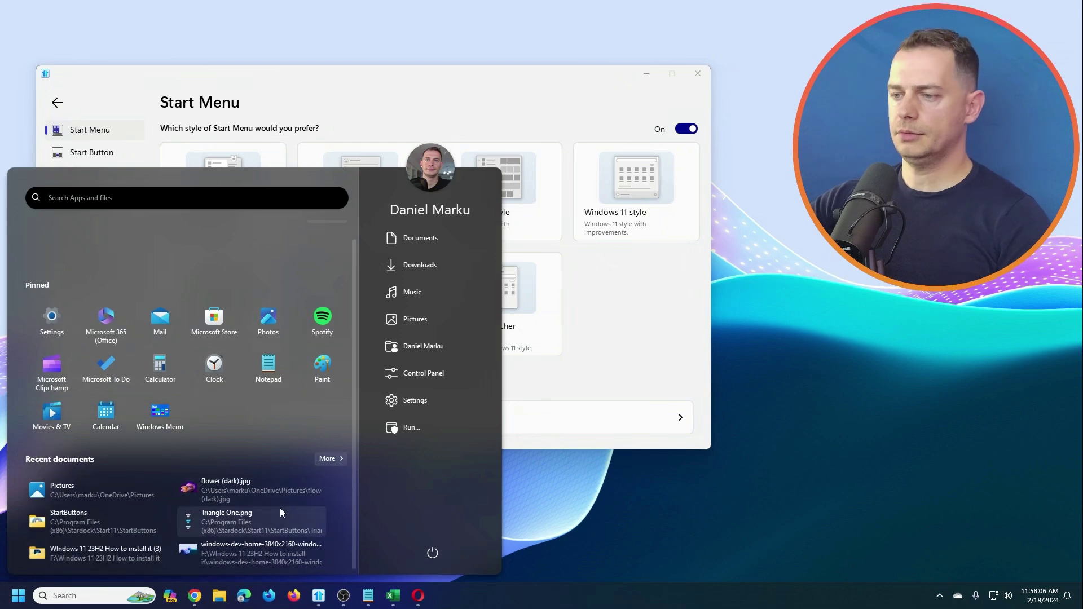
{"action": "left_click", "coordinate": [420, 372]}
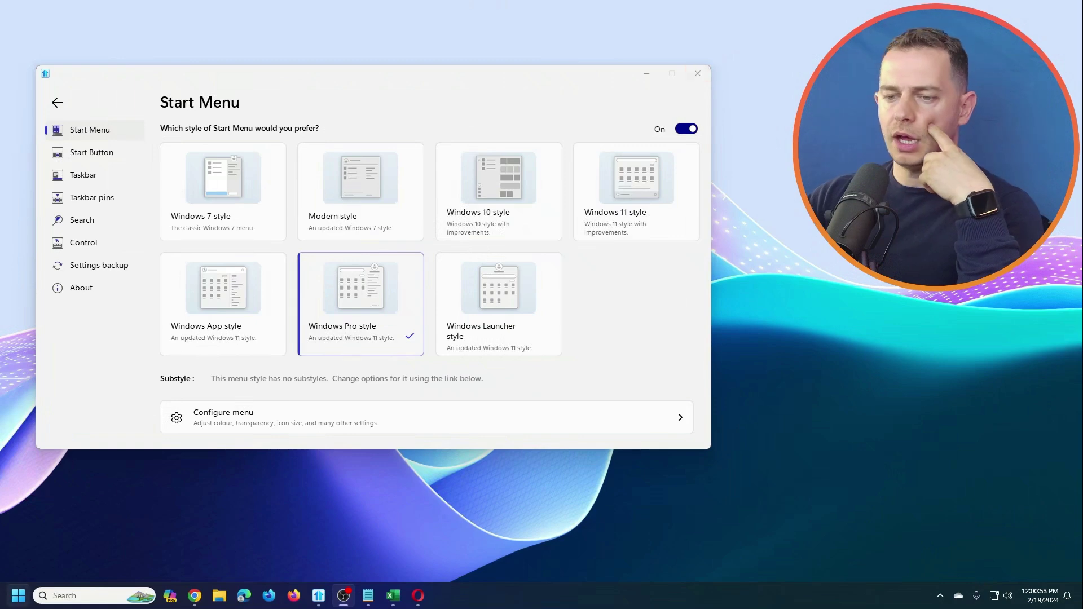
{"action": "left_click", "coordinate": [18, 595]}
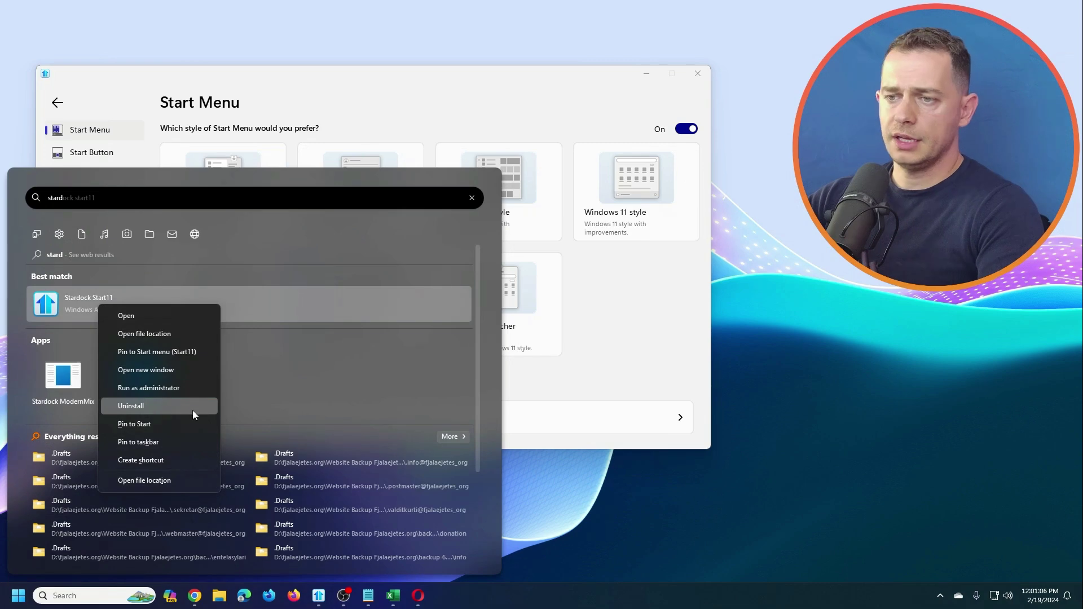
Uninstall Stardock Start11 through Programs and Features, keeping its settings, and close the finished uninstaller
{"action": "left_click", "coordinate": [192, 411]}
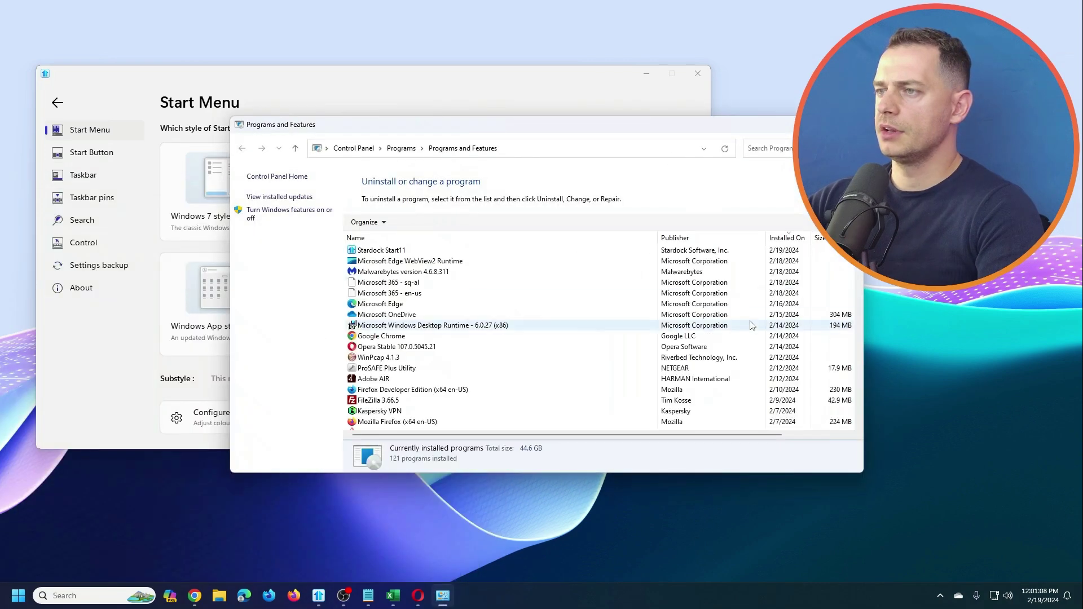
{"action": "double_click", "coordinate": [381, 250]}
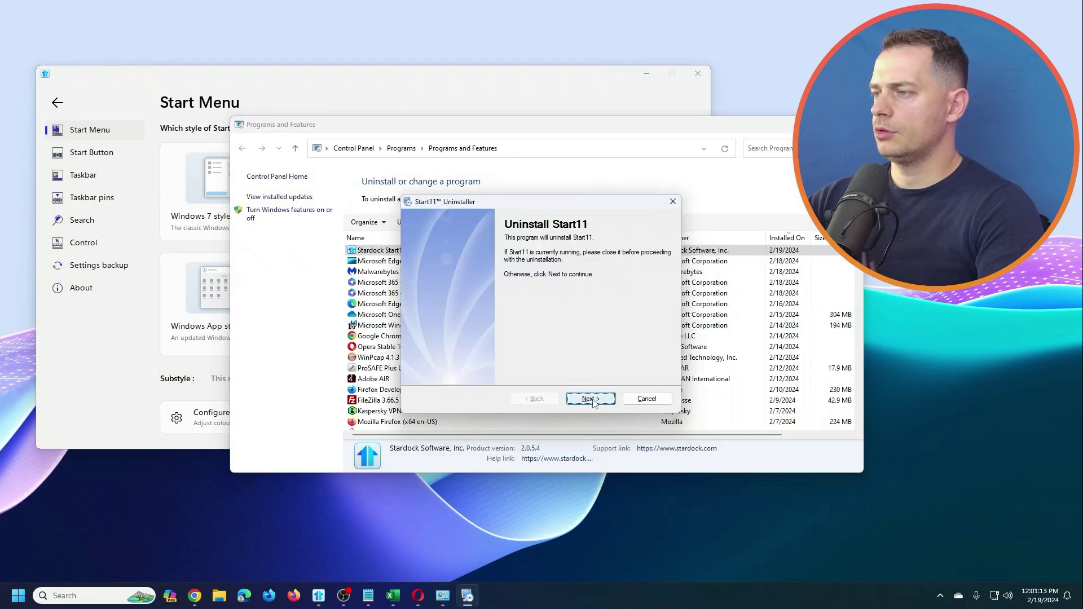
{"action": "left_click", "coordinate": [591, 399]}
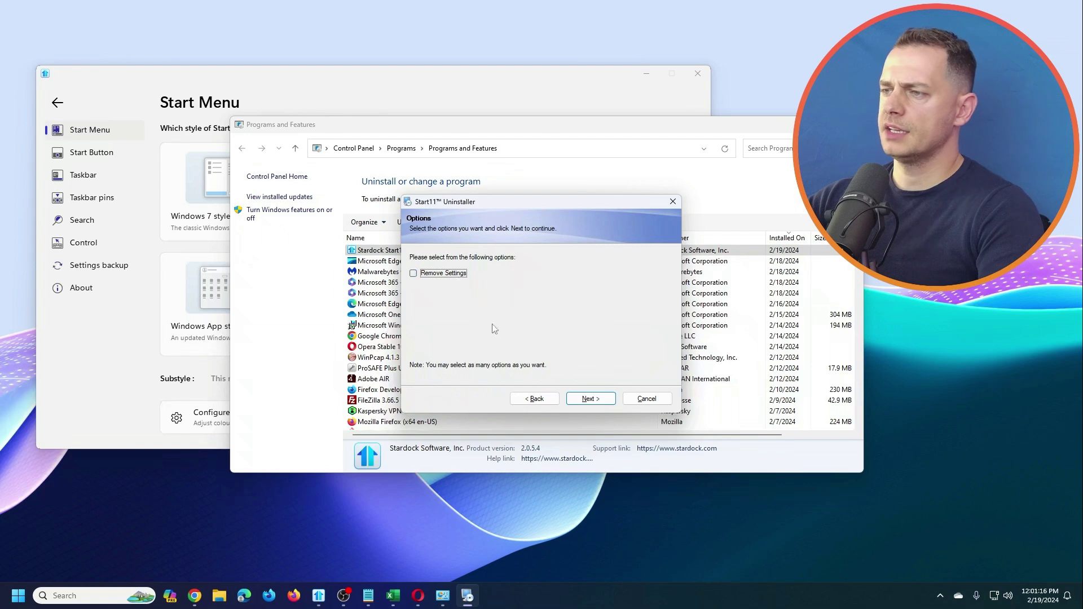
{"action": "left_click", "coordinate": [600, 399]}
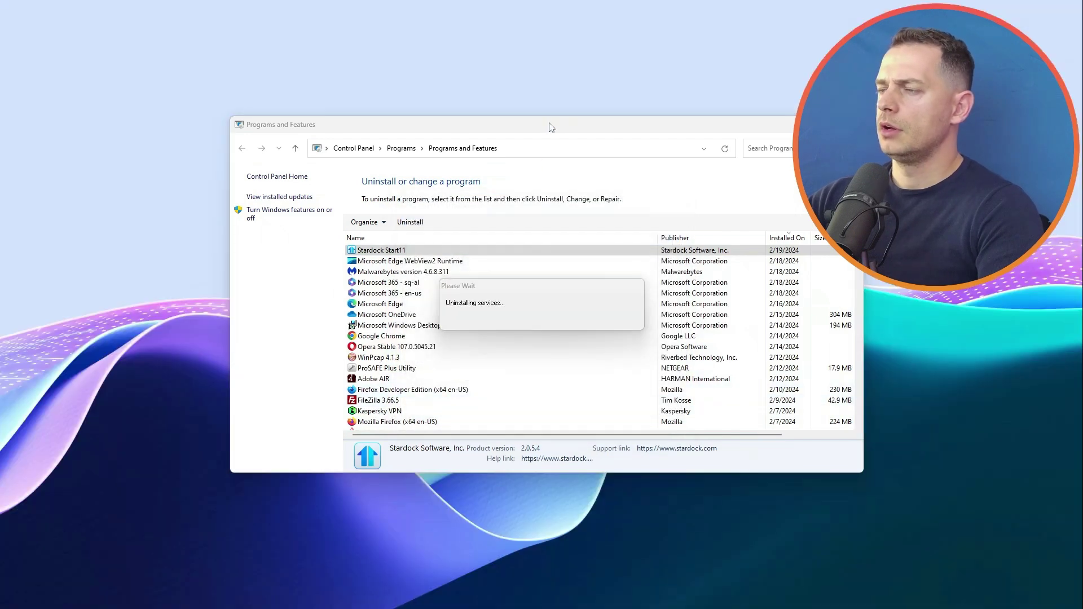
{"action": "left_click_drag", "start_coordinate": [549, 126], "coordinate": [394, 126]}
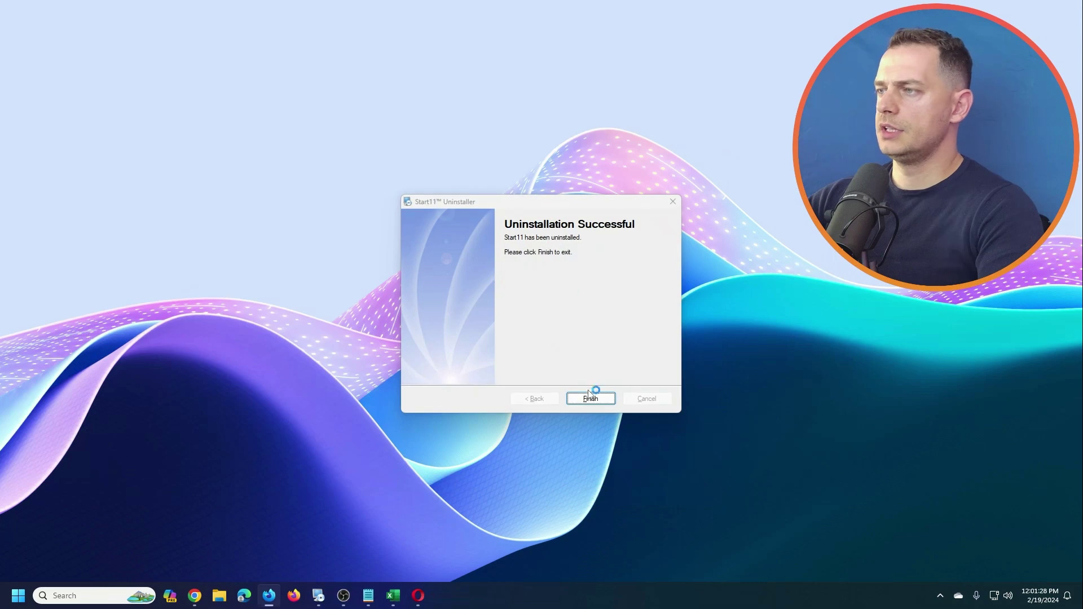
{"action": "left_click", "coordinate": [590, 398]}
{"action": "right_click", "coordinate": [384, 246]}
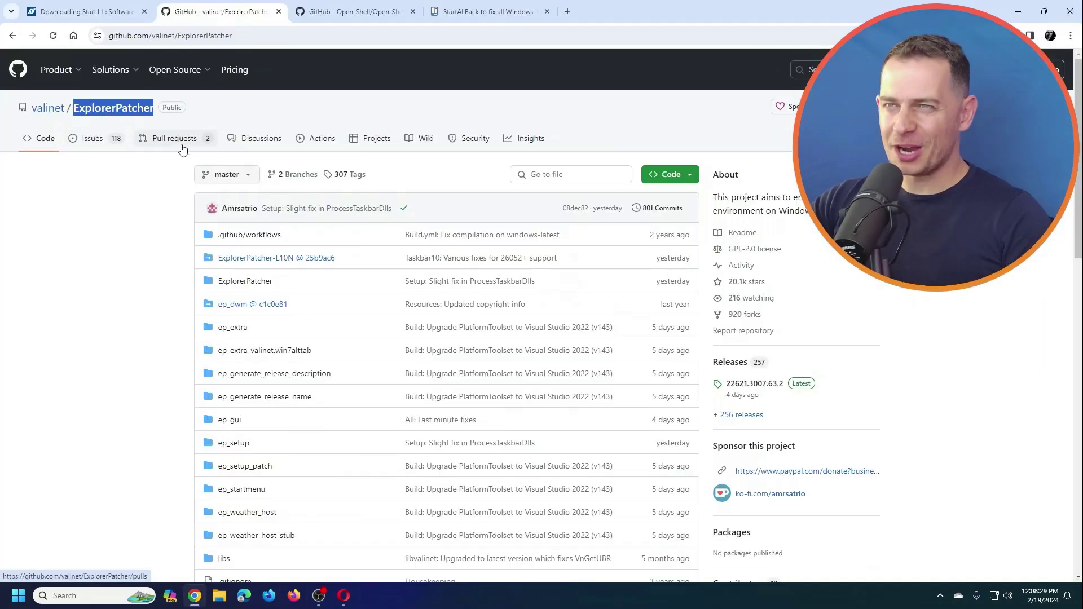
Download ep_setup.exe from ExplorerPatcher release 22621.3007.63.2 and confirm it in Chrome's downloads
{"action": "left_click", "coordinate": [808, 389]}
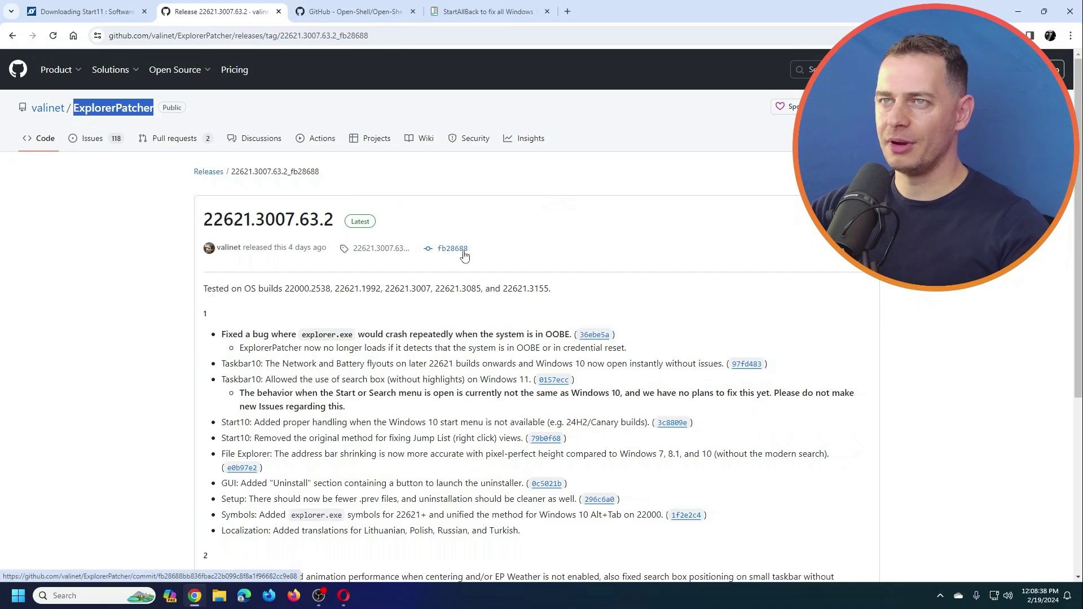
{"action": "scroll", "coordinate": [512, 382], "scroll_direction": "down", "scroll_amount": 6}
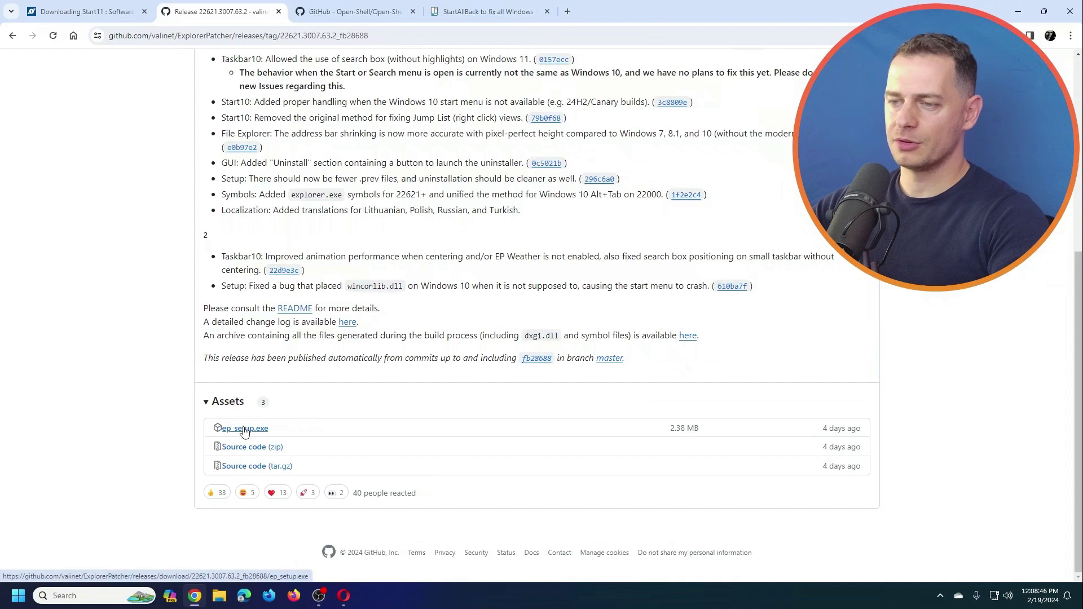
{"action": "left_click", "coordinate": [243, 427]}
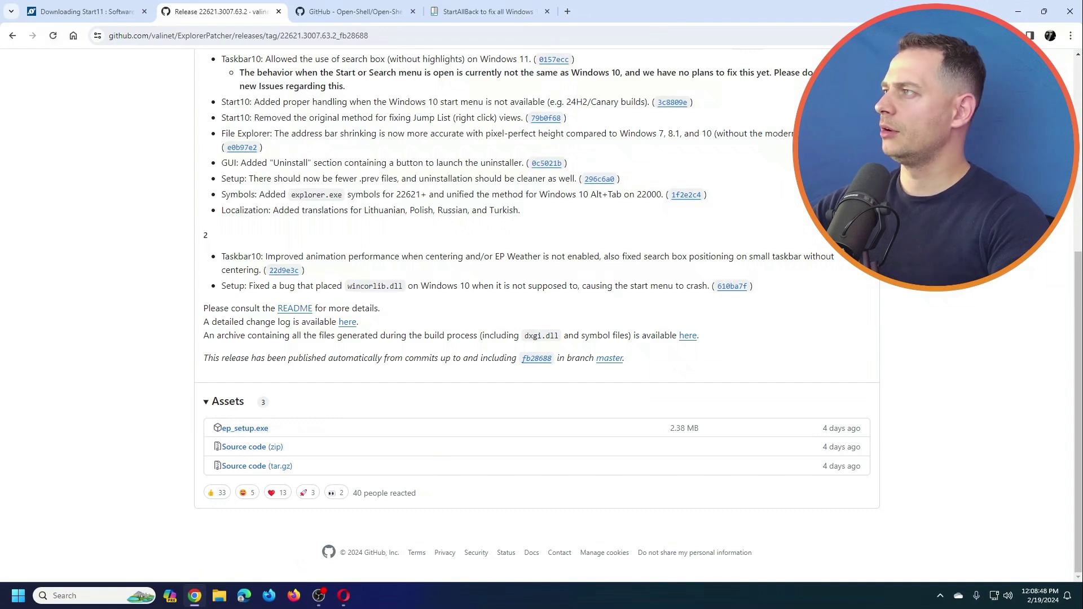
{"action": "key", "text": "ctrl+j"}
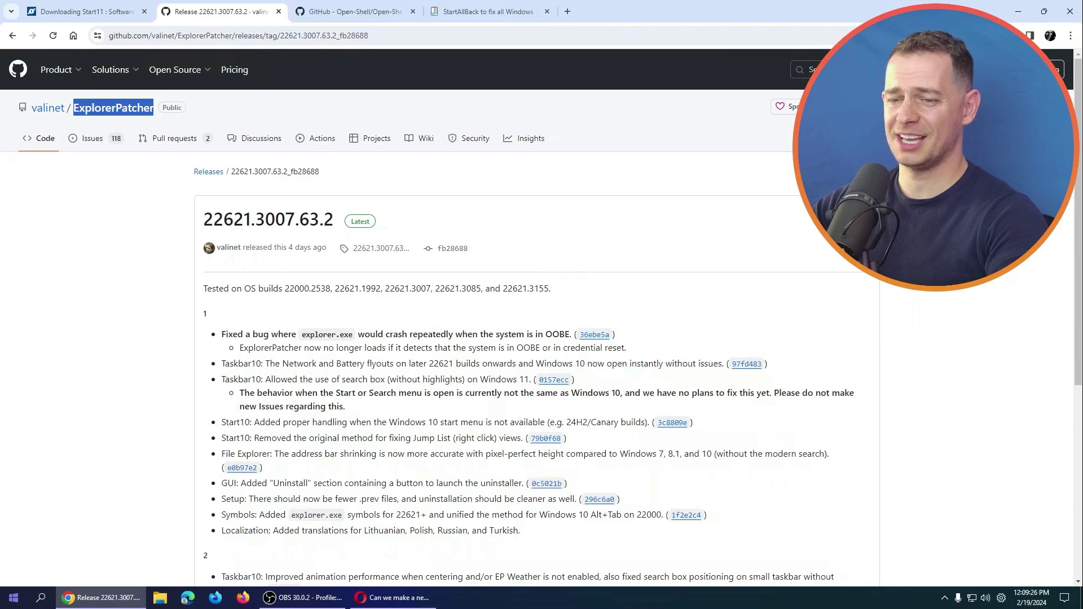
{"action": "key", "text": "super"}
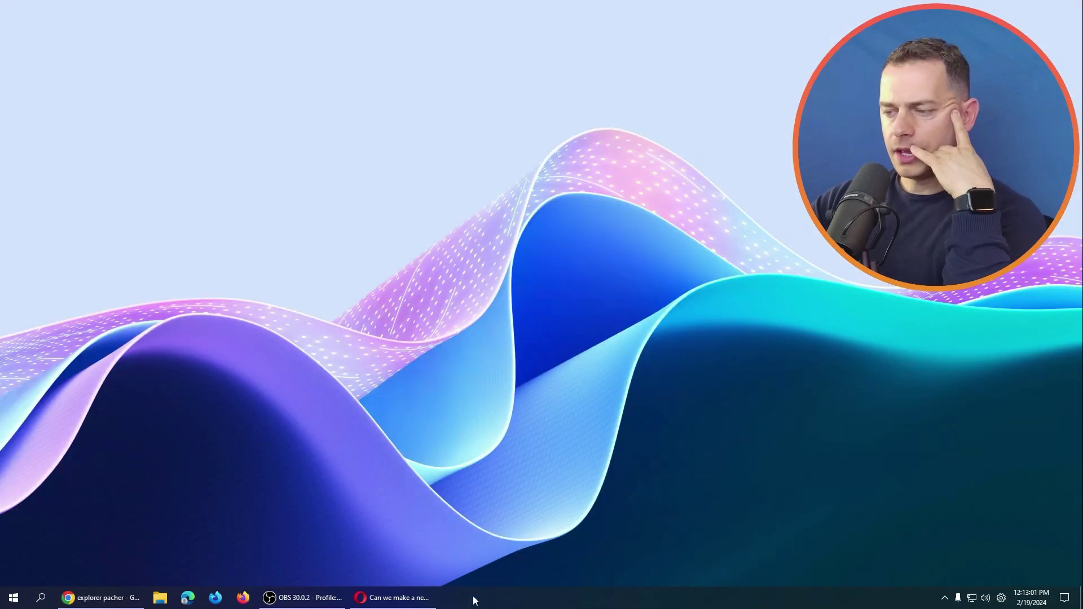
Open ExplorerPatcher Properties from the taskbar menu and keep Windows 10 as the taskbar style
{"action": "right_click", "coordinate": [474, 600]}
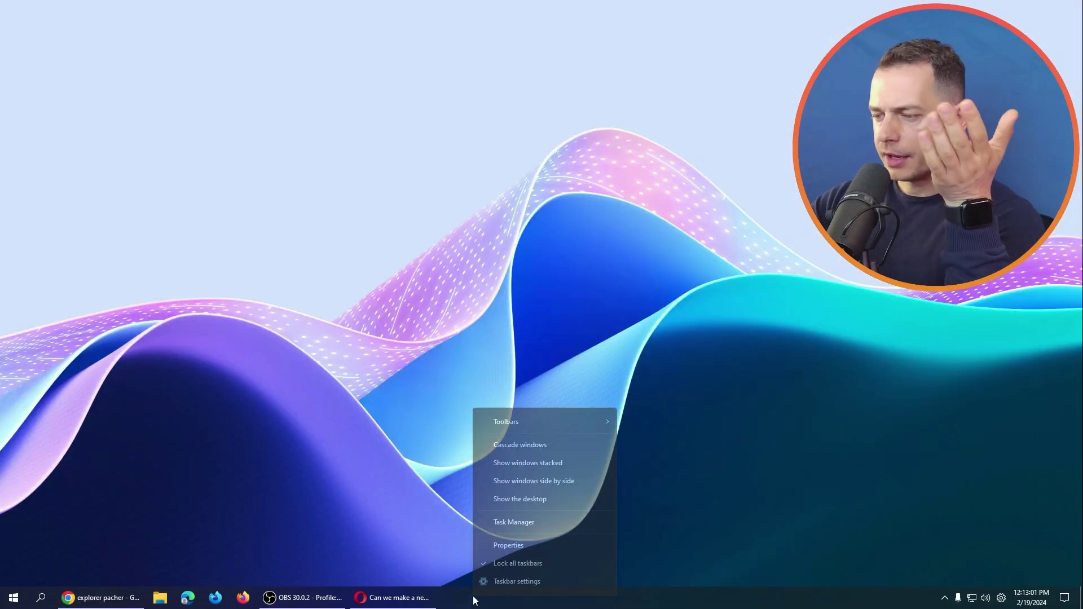
{"action": "left_click", "coordinate": [515, 545]}
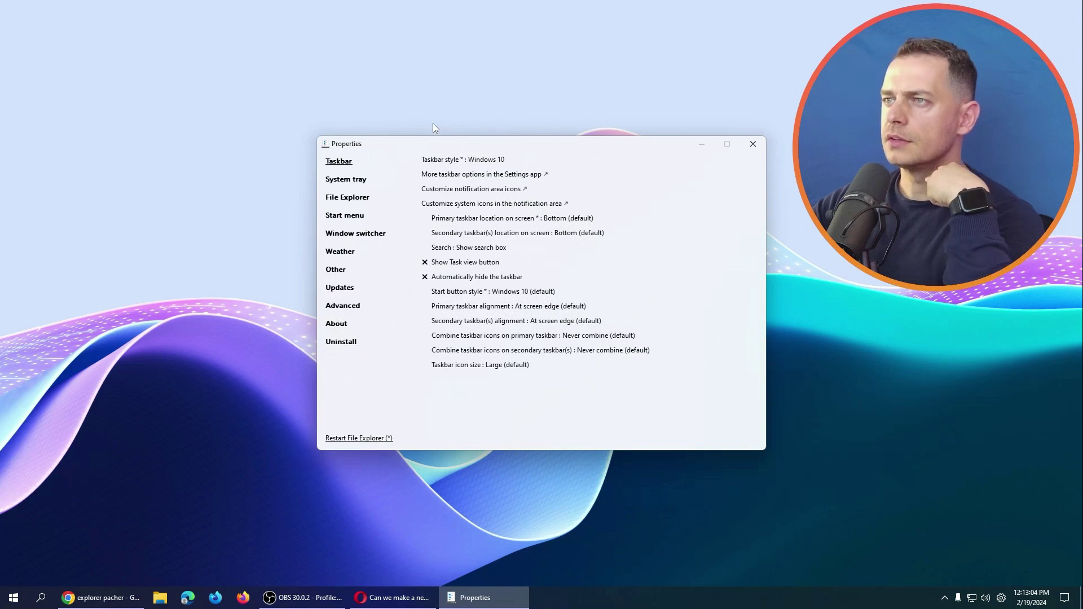
{"action": "left_click_drag", "start_coordinate": [401, 145], "coordinate": [218, 131]}
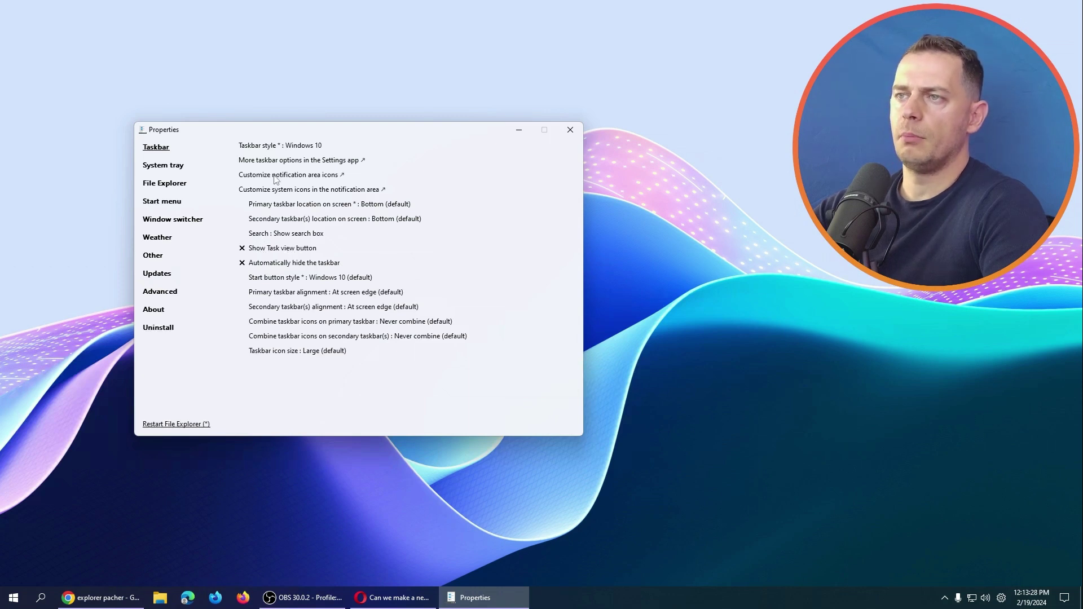
{"action": "left_click", "coordinate": [293, 148]}
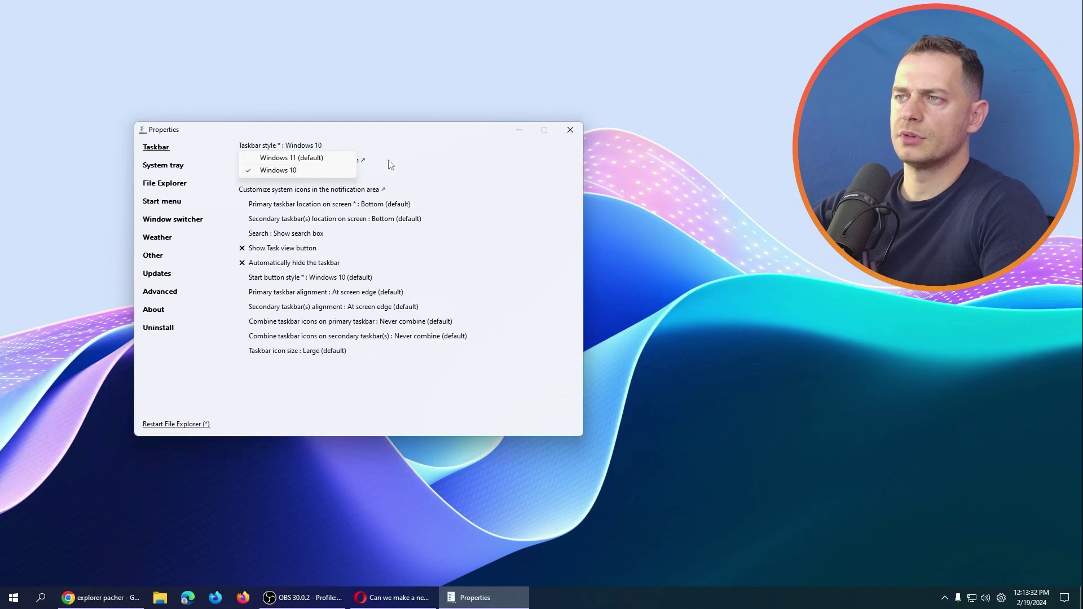
{"action": "left_click", "coordinate": [409, 154]}
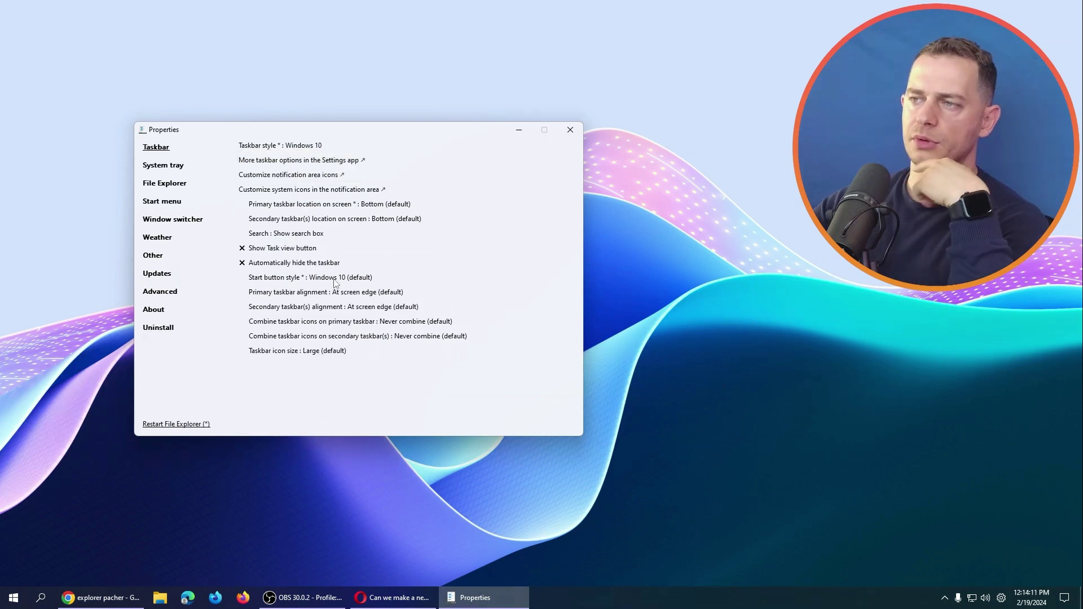
{"action": "left_click", "coordinate": [283, 278]}
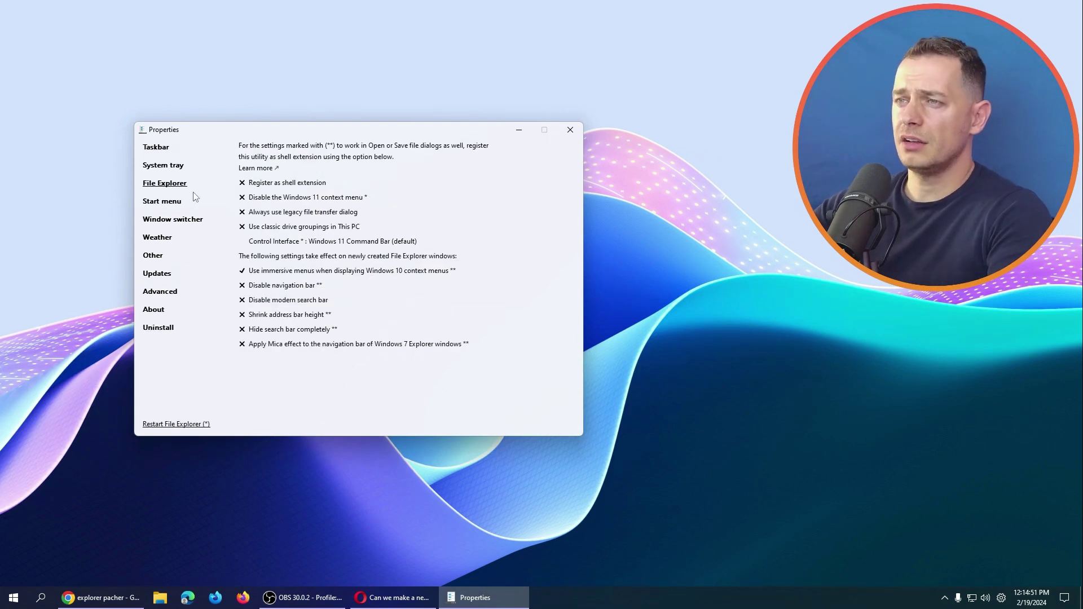
Switch ExplorerPatcher's Start menu style to Windows 10 and open the Start menu to test it
{"action": "left_click", "coordinate": [162, 203]}
{"action": "left_click", "coordinate": [299, 145]}
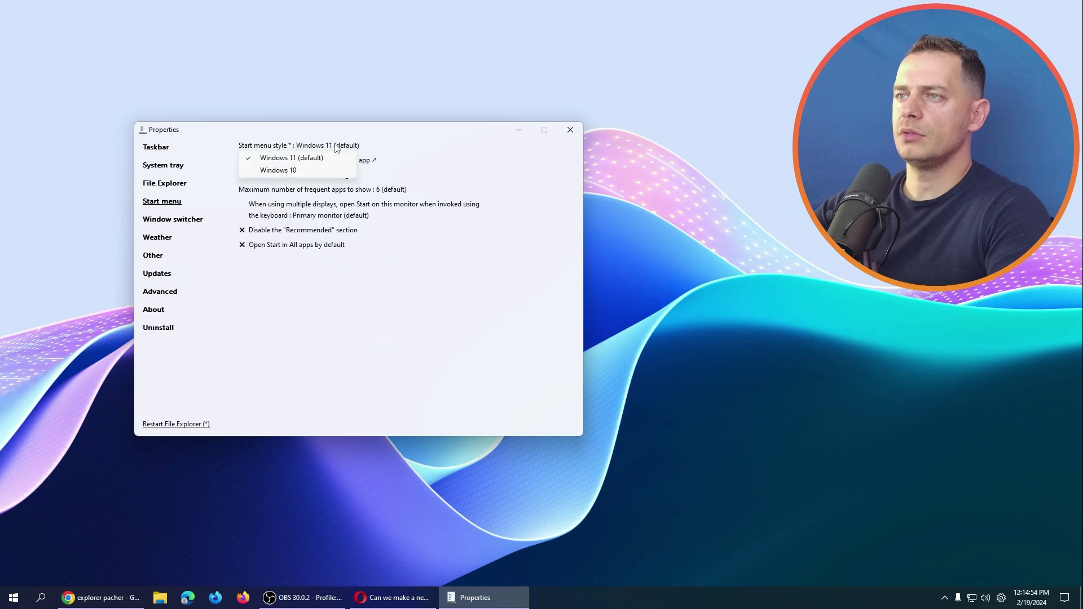
{"action": "left_click", "coordinate": [265, 172]}
{"action": "left_click", "coordinate": [2, 605]}
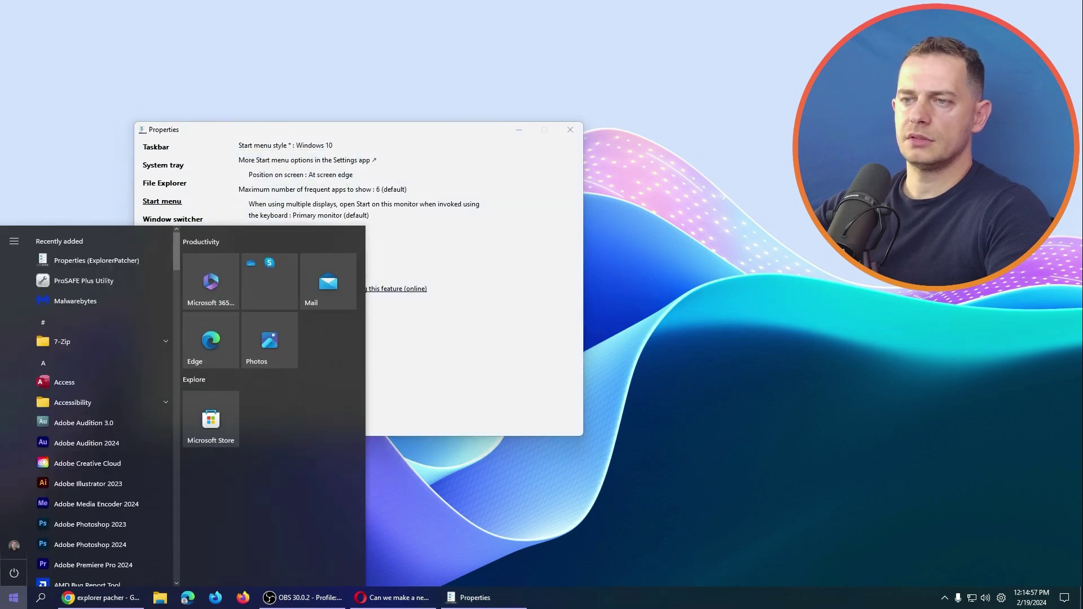
{"action": "left_click", "coordinate": [2, 606]}
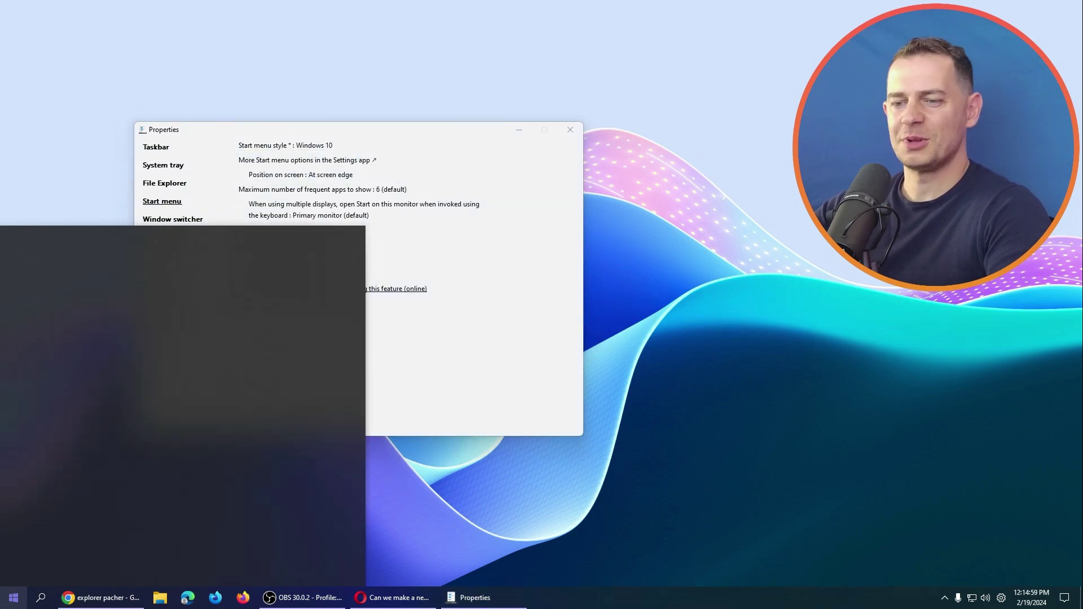
{"action": "left_click", "coordinate": [2, 606]}
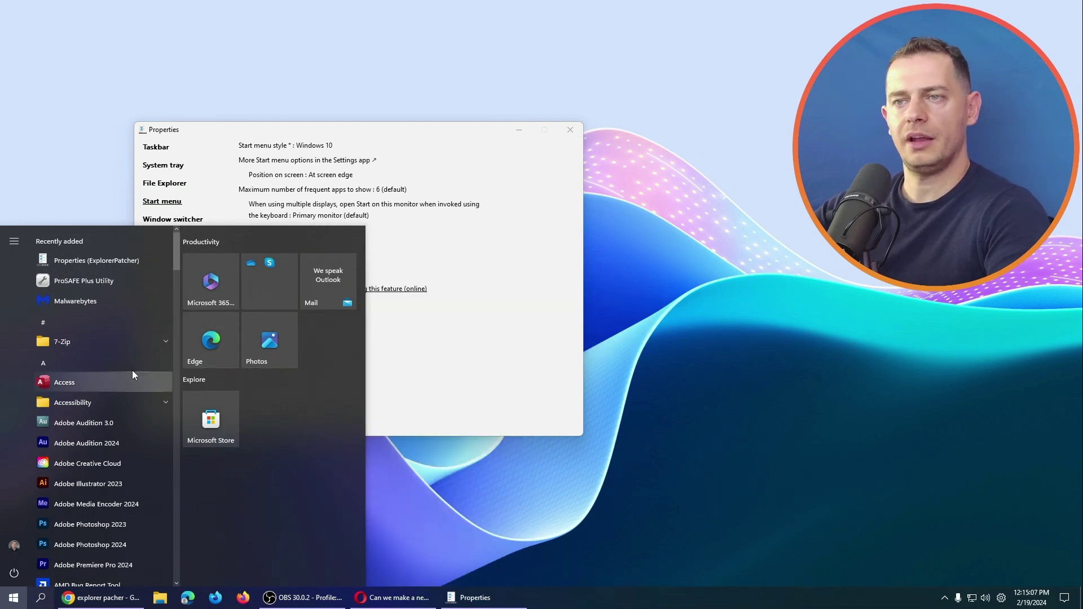
{"action": "scroll", "coordinate": [108, 494], "scroll_direction": "down", "scroll_amount": 5}
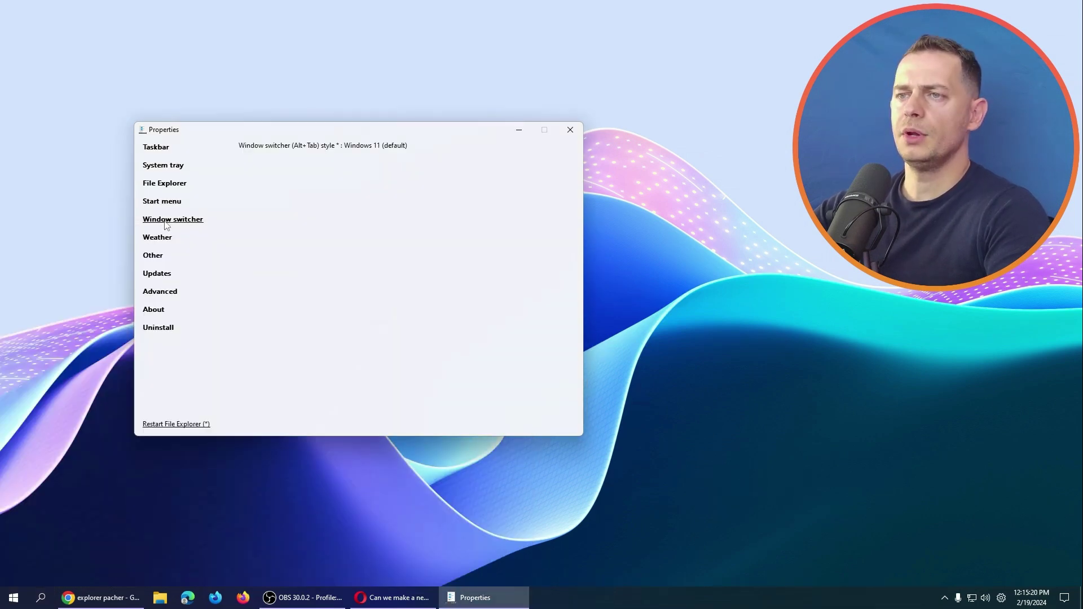
Turn Show Weather on the taskbar on, then back off, in the Weather settings
{"action": "left_click", "coordinate": [156, 238]}
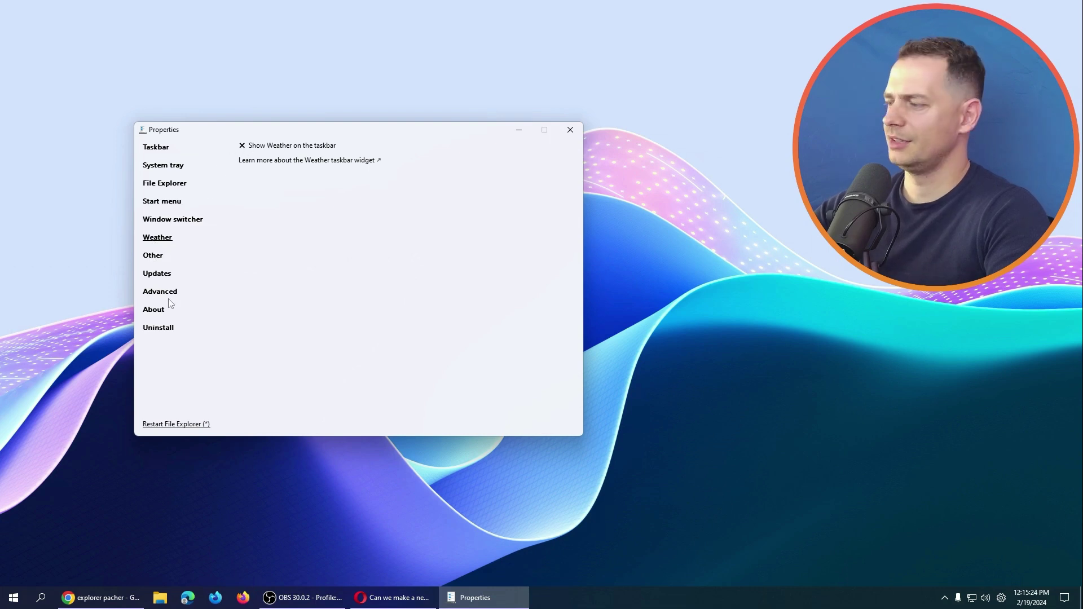
{"action": "left_click", "coordinate": [242, 145]}
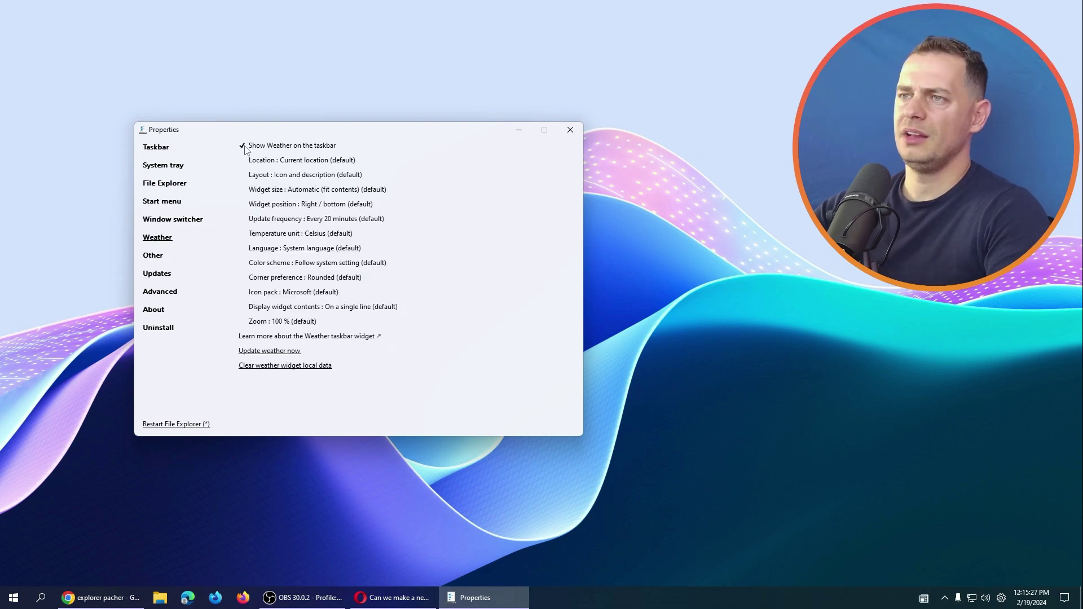
{"action": "left_click", "coordinate": [242, 146]}
Browse the Other, Updates and Advanced pages, ending on About for version 22621.3007.63.2
{"action": "left_click", "coordinate": [154, 256]}
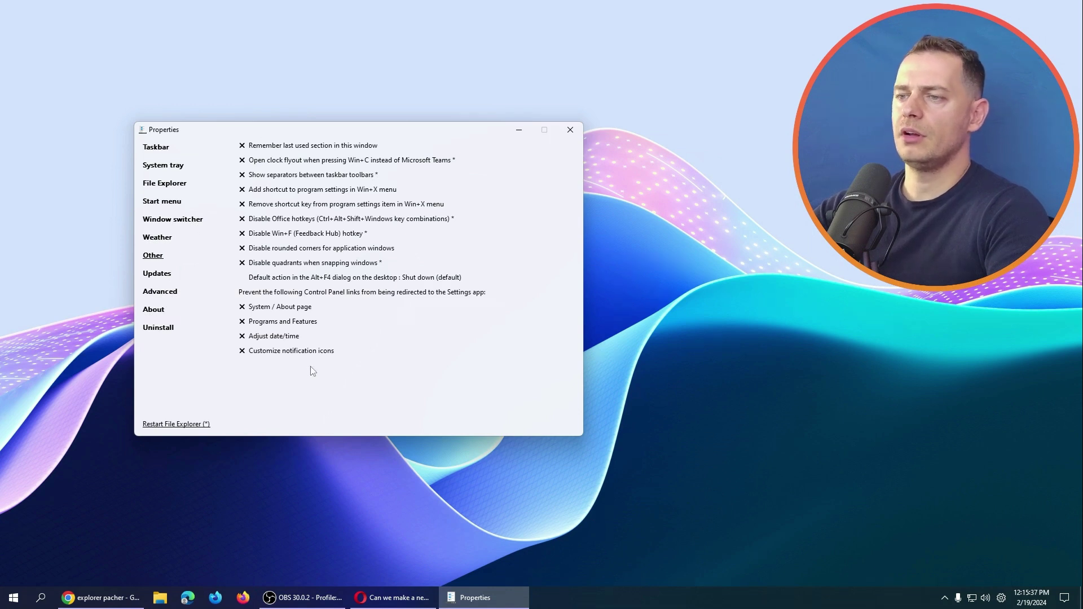
{"action": "left_click", "coordinate": [158, 275]}
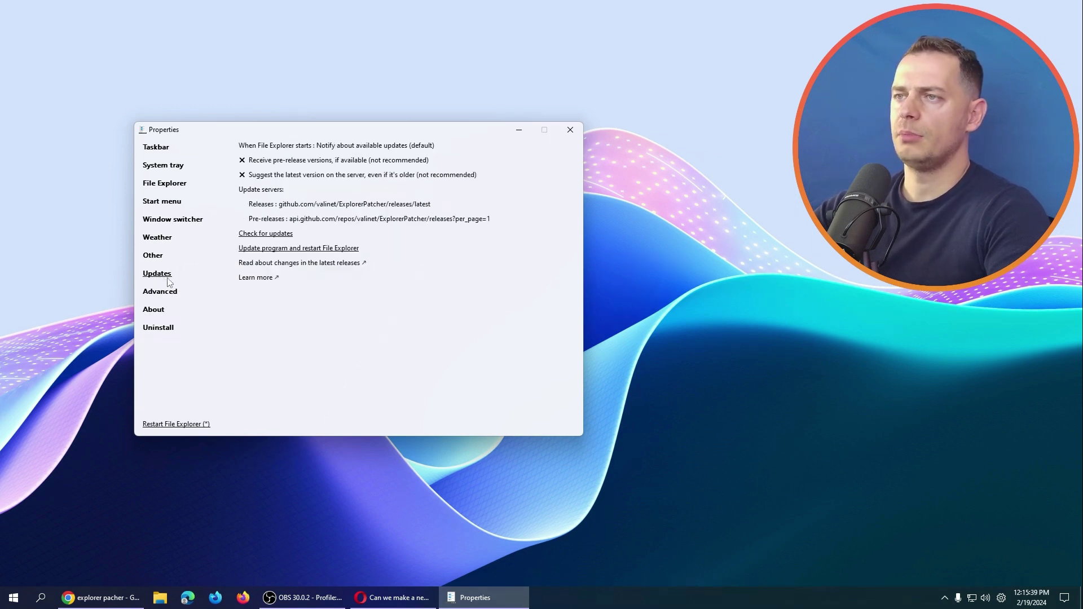
{"action": "left_click", "coordinate": [148, 293]}
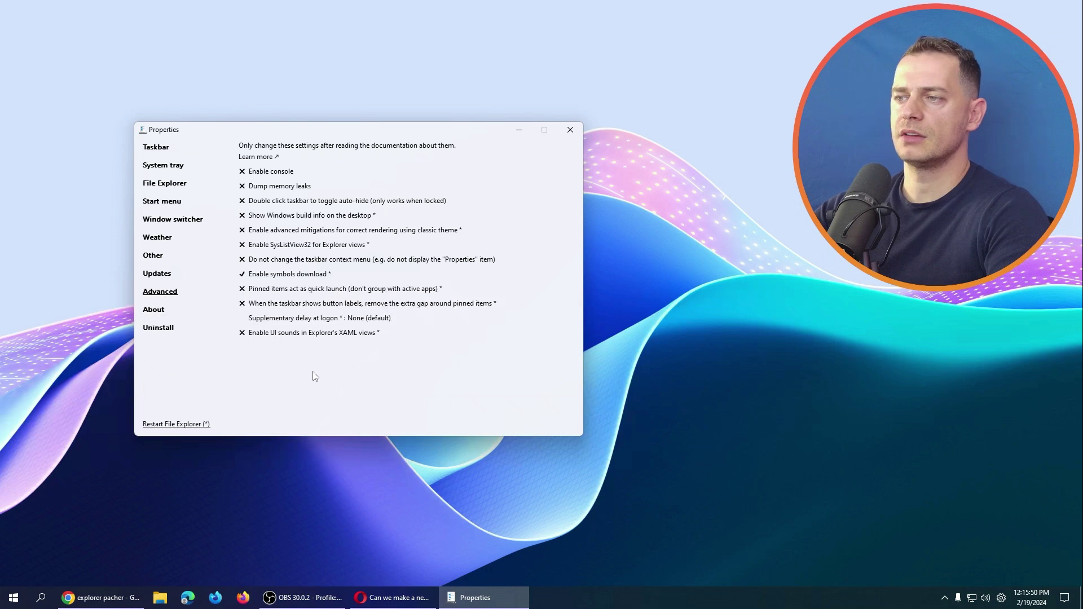
{"action": "left_click", "coordinate": [153, 313]}
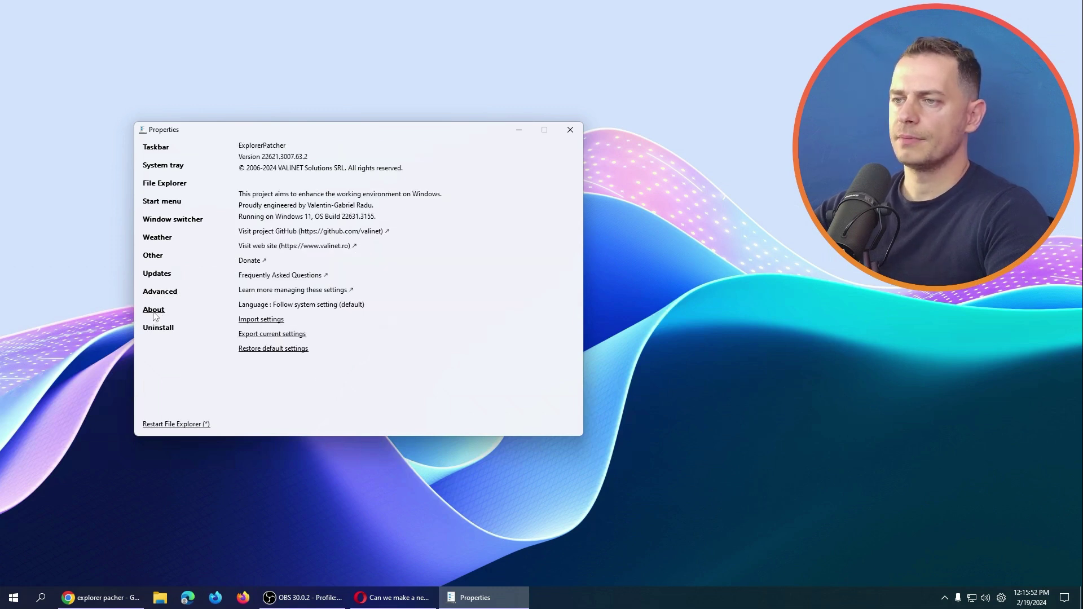
Uninstall ExplorerPatcher from its Uninstall page, confirming with Yes and finishing with OK
{"action": "left_click", "coordinate": [161, 331]}
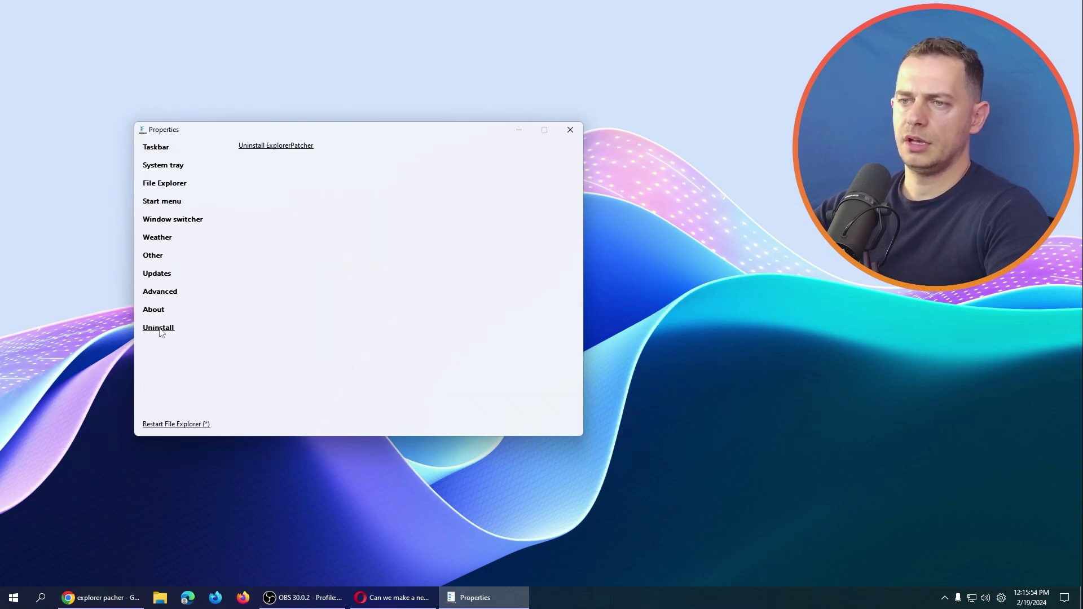
{"action": "left_click", "coordinate": [249, 147]}
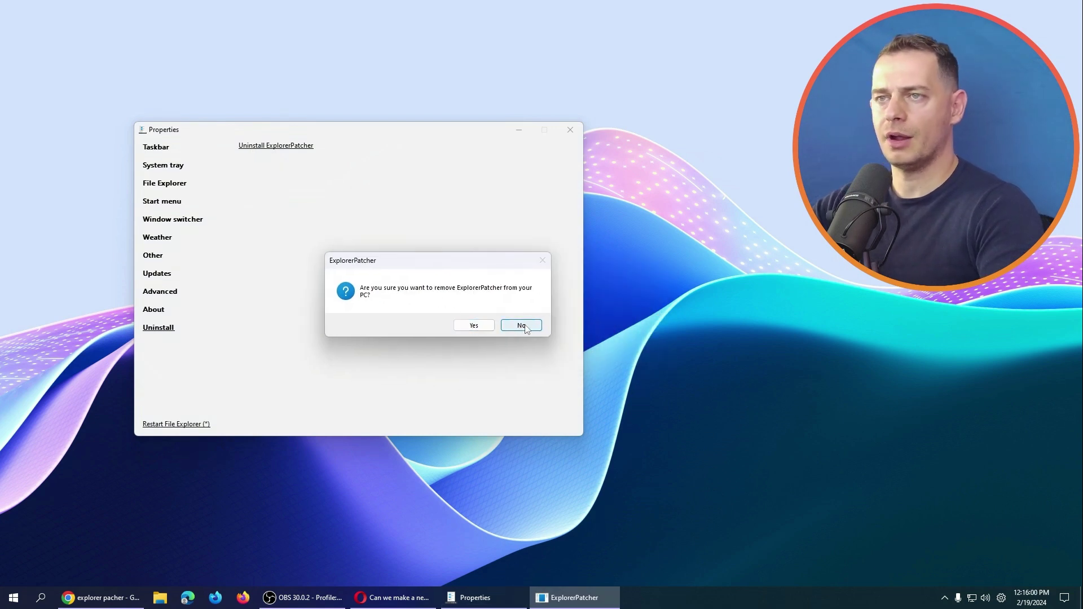
{"action": "left_click", "coordinate": [474, 326]}
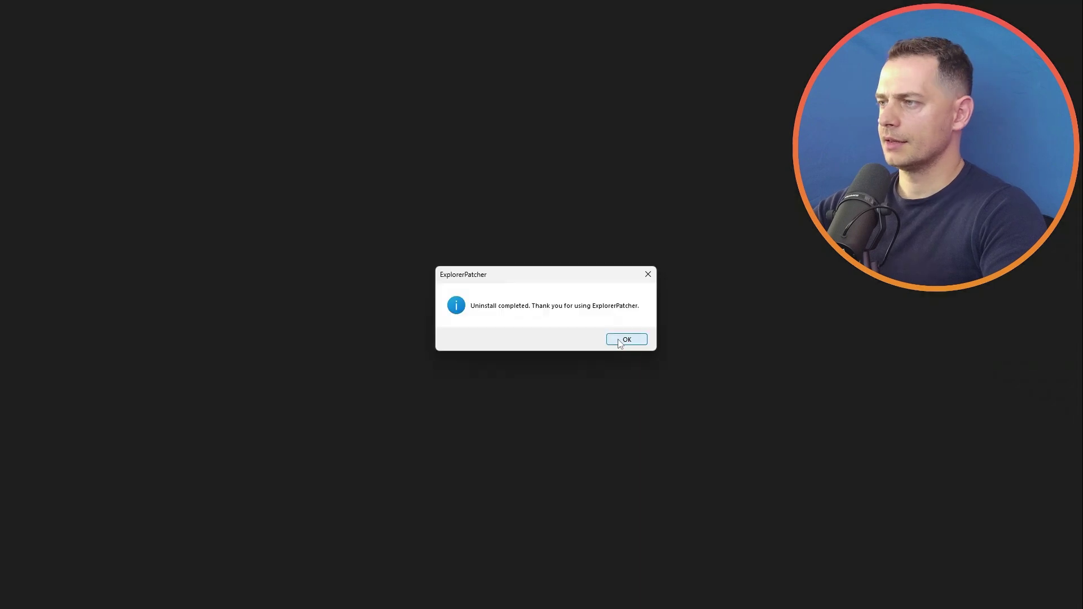
{"action": "left_click", "coordinate": [618, 340]}
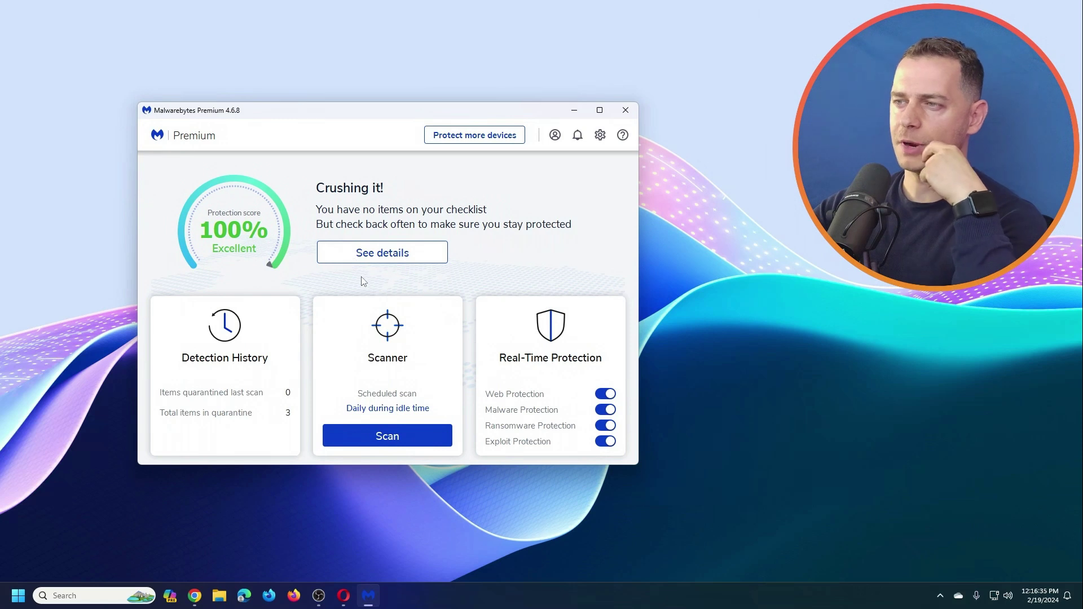
Run a Malwarebytes threat scan, which reports 0 threats across 309,565 items
{"action": "left_click", "coordinate": [387, 436]}
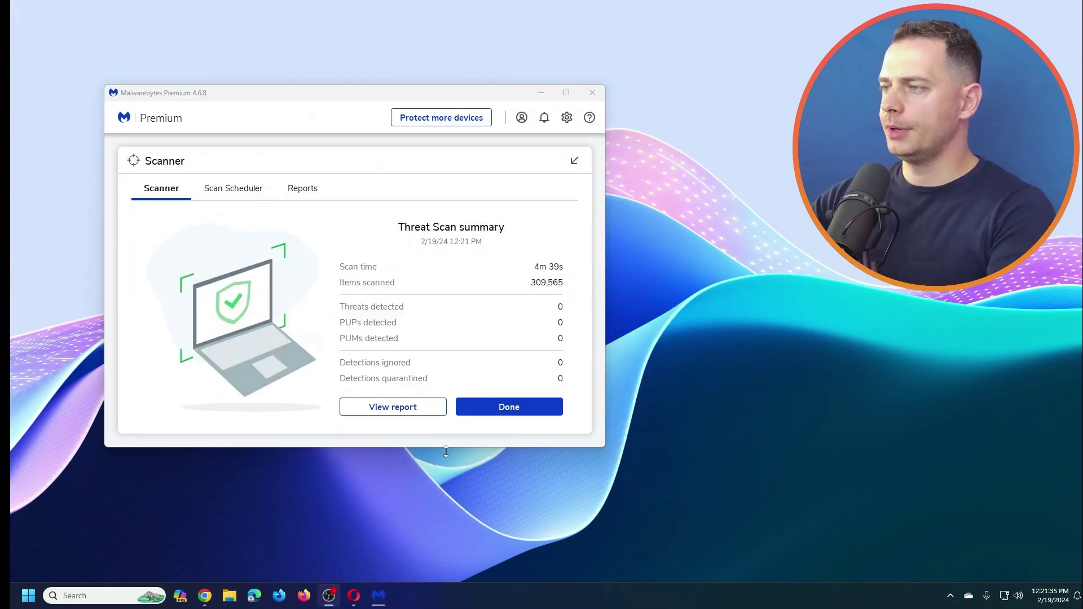
Minimize Malwarebytes and open the Open-Shell 4.4.191 Latest release on GitHub, scrolling to its assets
{"action": "left_click", "coordinate": [541, 94]}
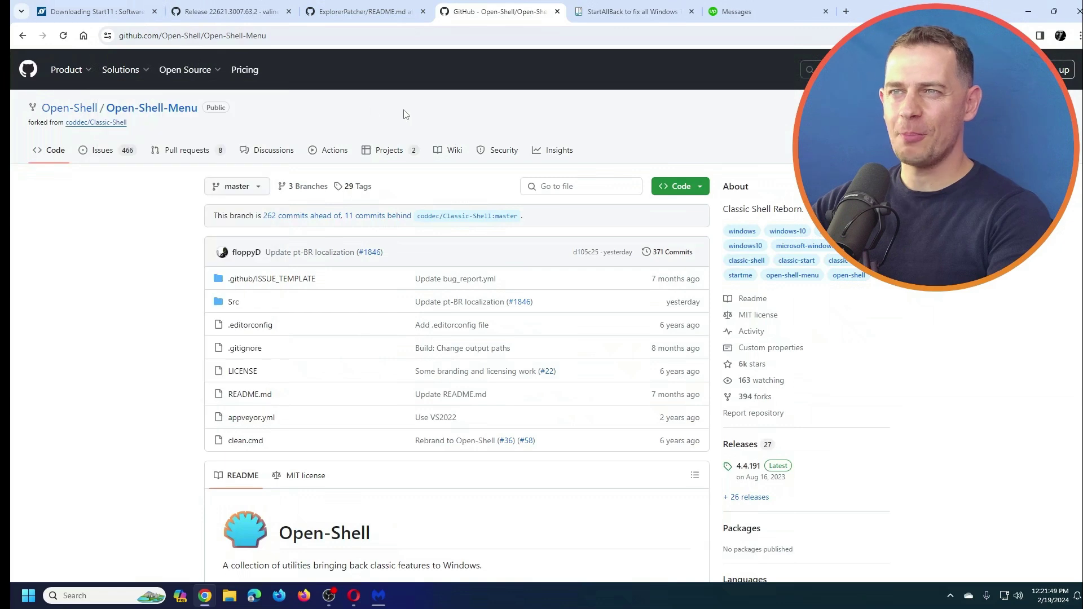
{"action": "scroll", "coordinate": [847, 363], "scroll_direction": "down", "scroll_amount": 3}
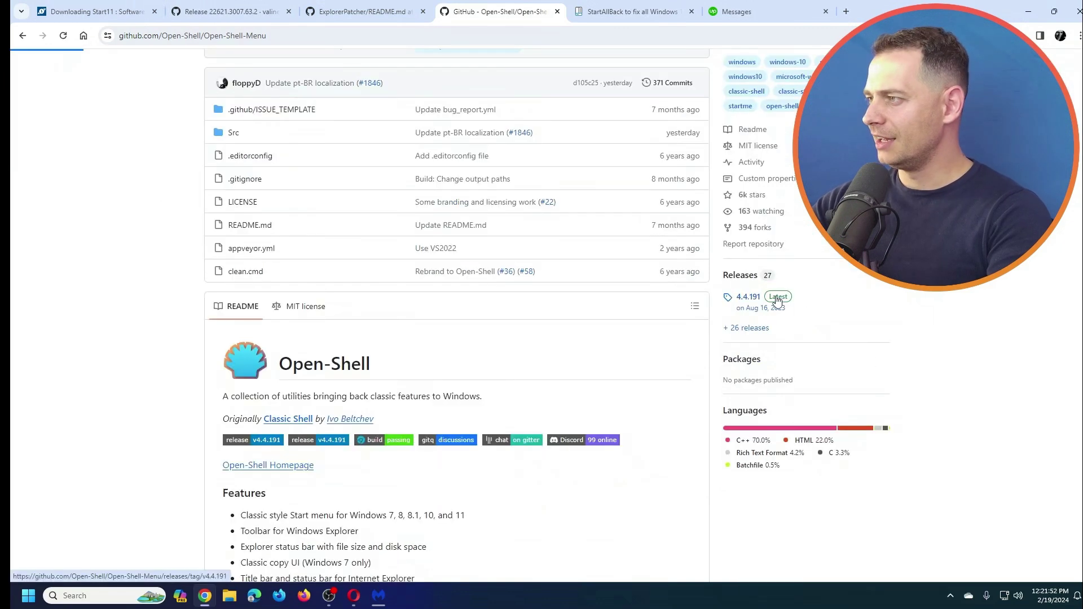
{"action": "left_click", "coordinate": [777, 299]}
{"action": "scroll", "coordinate": [359, 329], "scroll_direction": "down", "scroll_amount": 2}
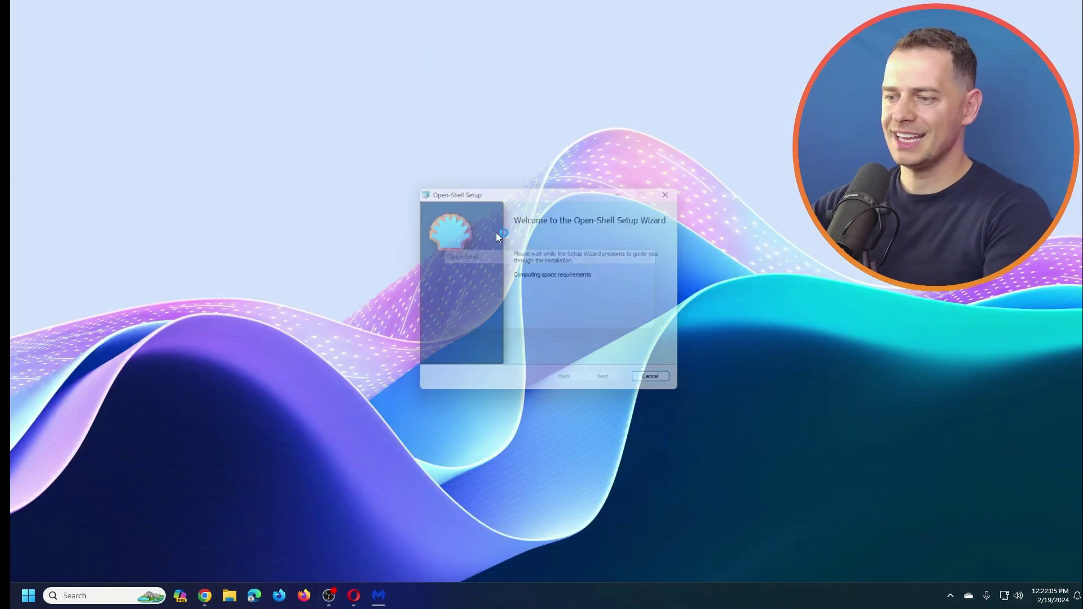
Install Open-Shell with the default features after accepting the license terms, then finish the wizard
{"action": "left_click_drag", "start_coordinate": [532, 188], "coordinate": [264, 125]}
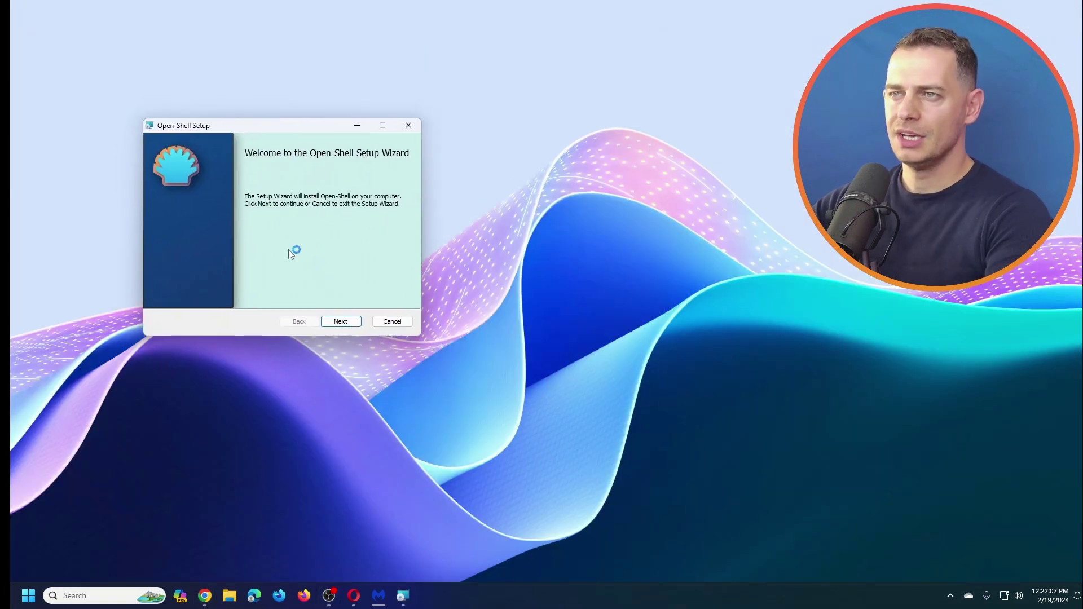
{"action": "left_click", "coordinate": [340, 321]}
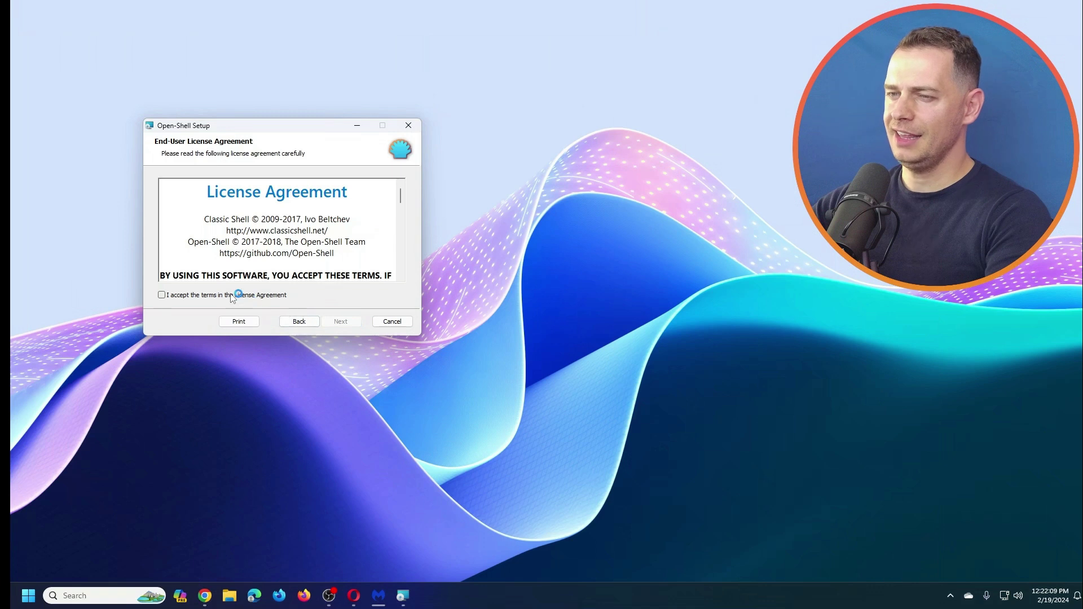
{"action": "left_click", "coordinate": [236, 296]}
{"action": "left_click", "coordinate": [340, 321]}
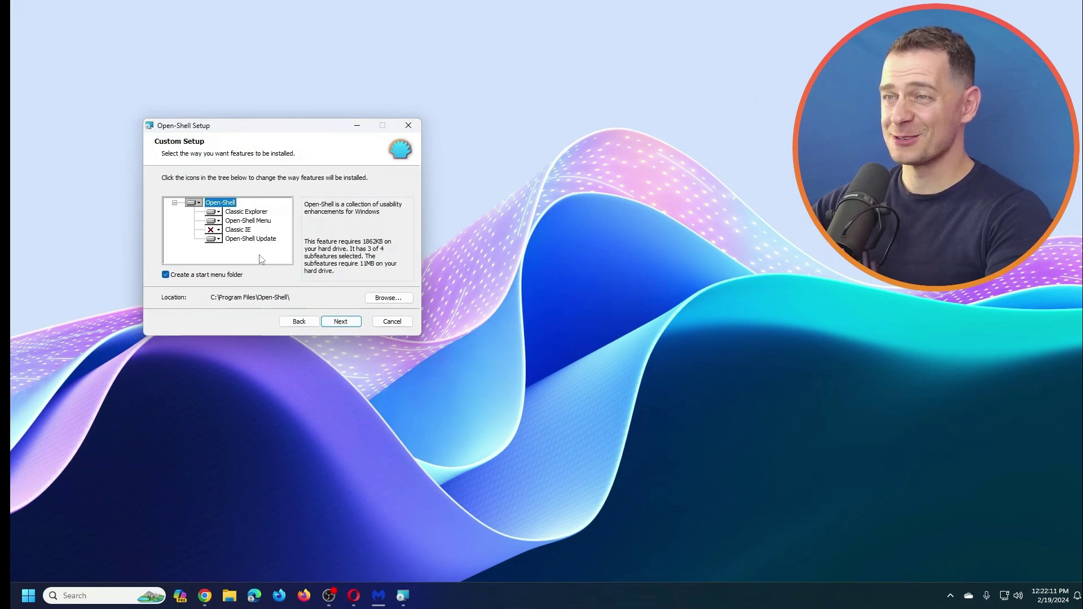
{"action": "left_click", "coordinate": [226, 229]}
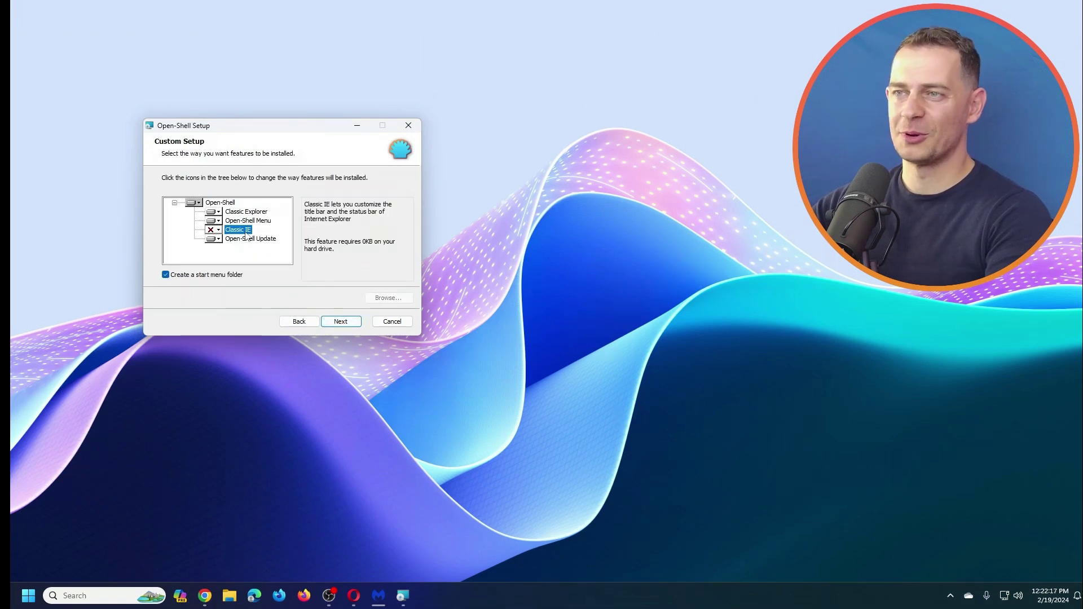
{"action": "left_click", "coordinate": [339, 323]}
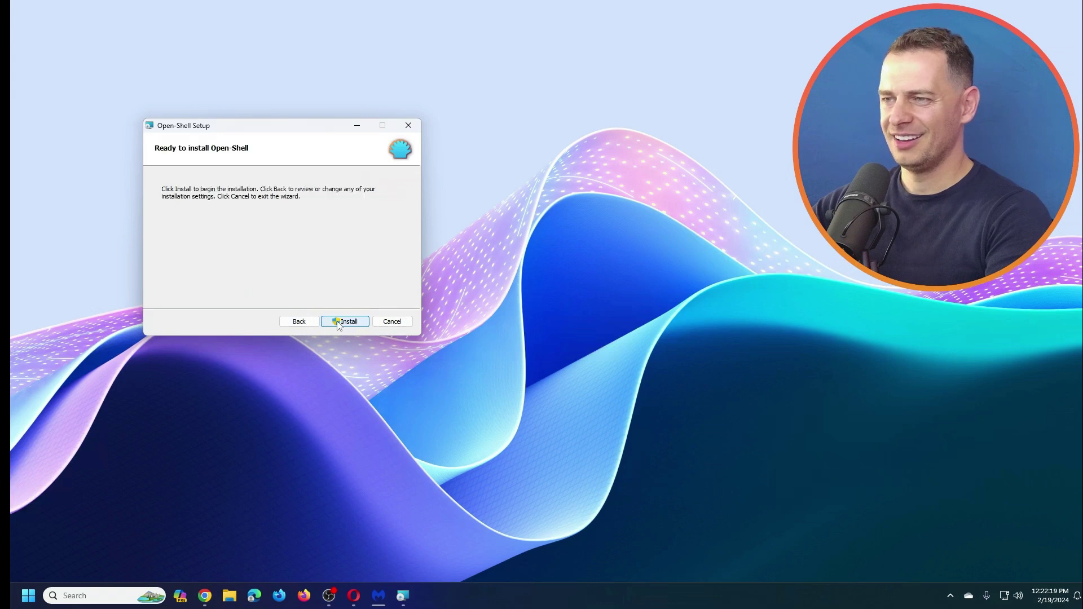
{"action": "left_click", "coordinate": [343, 321]}
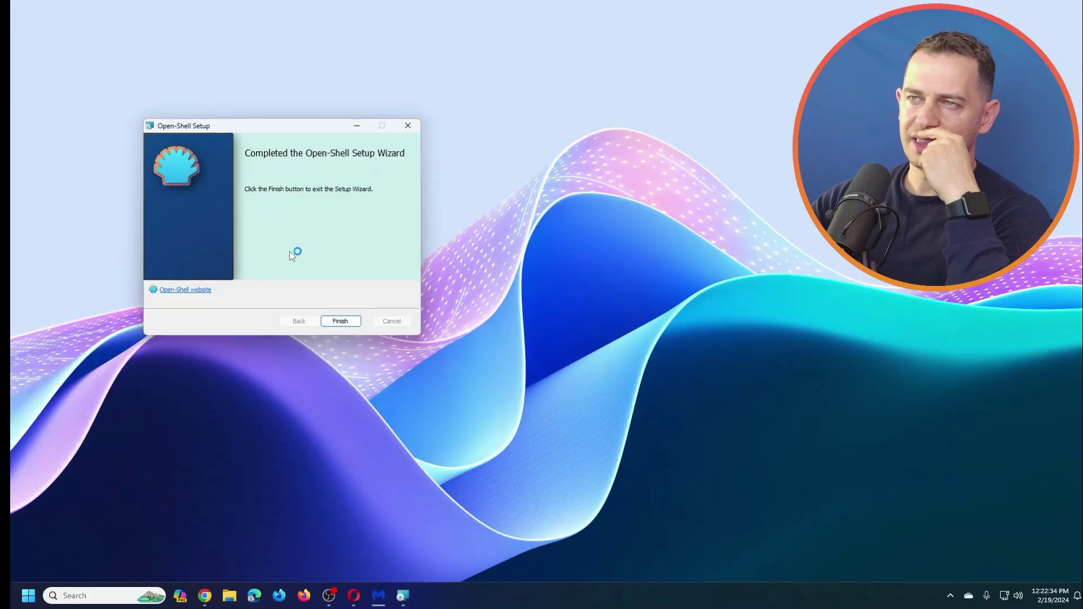
{"action": "left_click", "coordinate": [341, 318]}
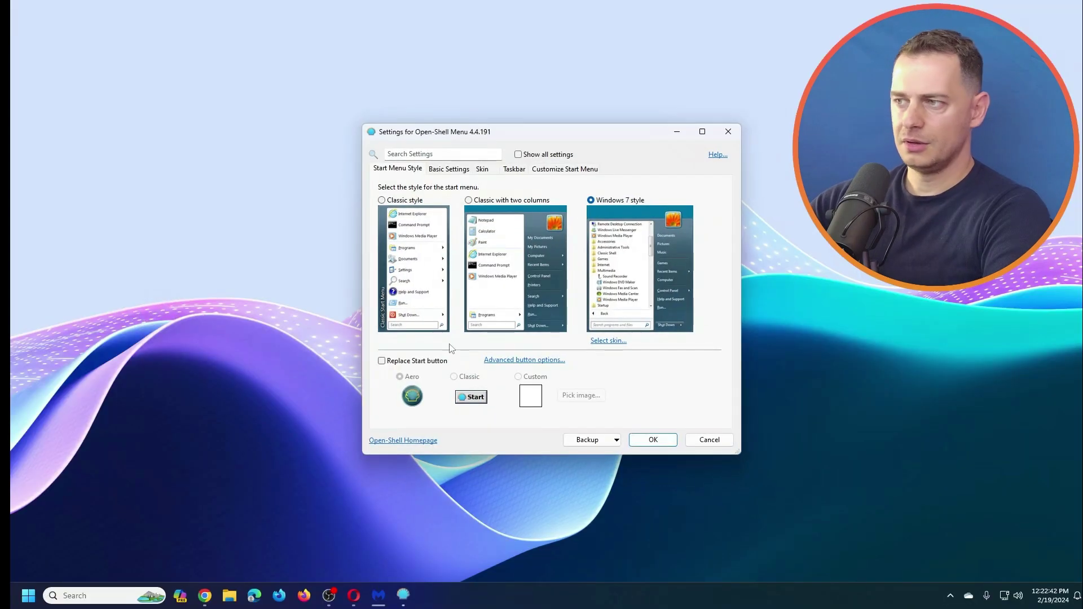
Choose the Classic with two columns menu style and look through the Basic, Skin and Taskbar options
{"action": "left_click_drag", "start_coordinate": [566, 131], "coordinate": [318, 141]}
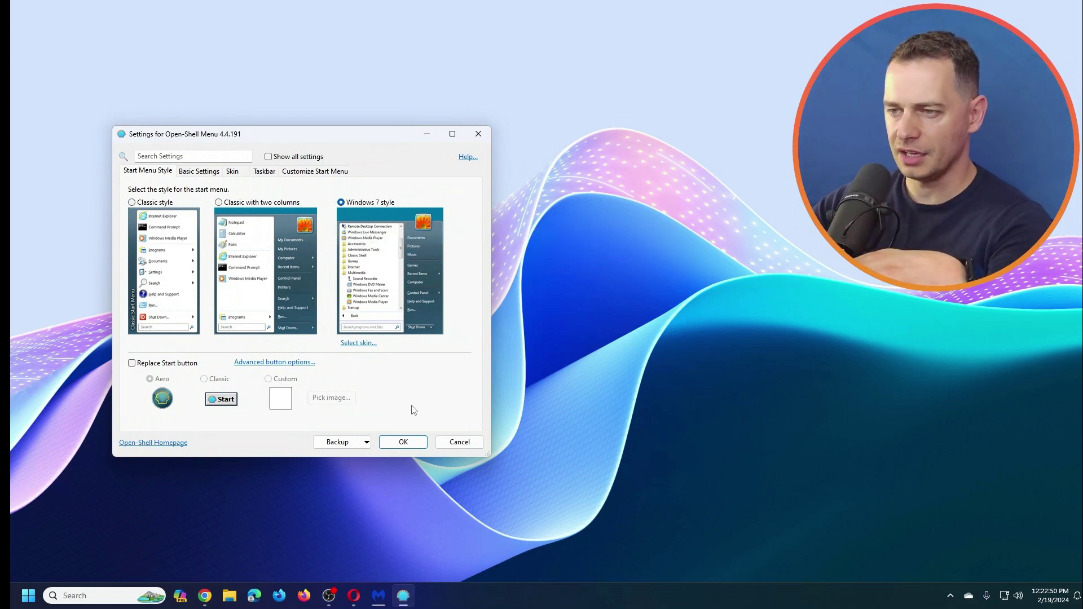
{"action": "left_click", "coordinate": [145, 204]}
{"action": "left_click", "coordinate": [229, 203]}
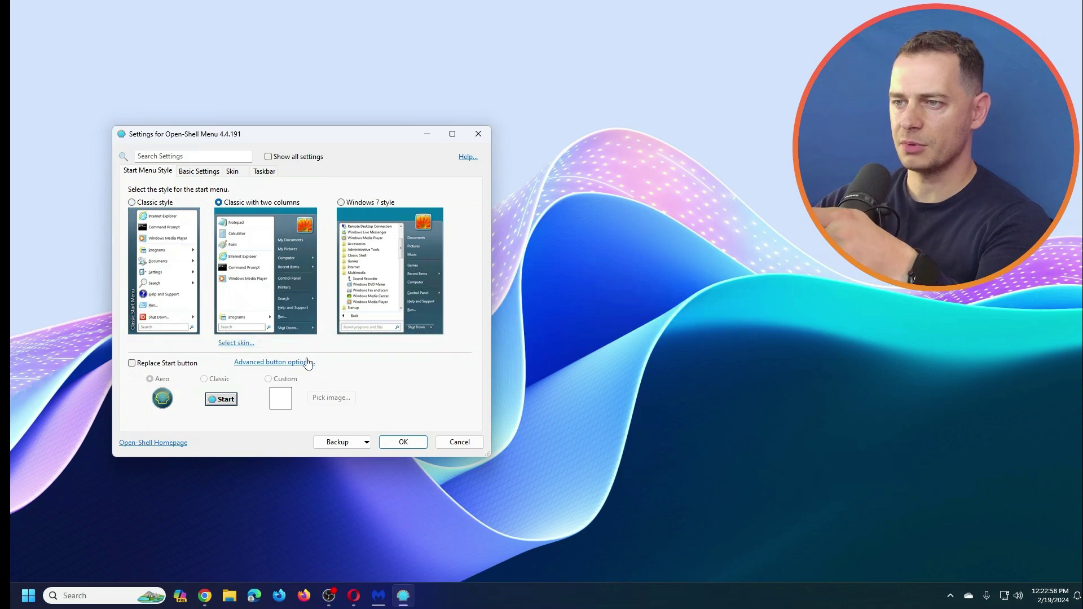
{"action": "left_click", "coordinate": [206, 176]}
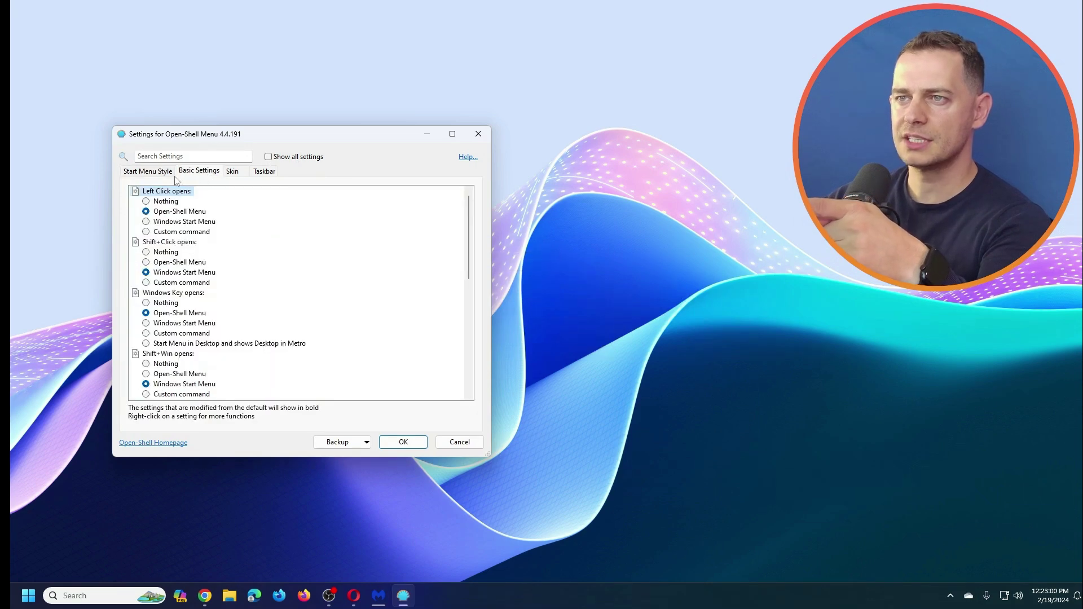
{"action": "left_click", "coordinate": [237, 174]}
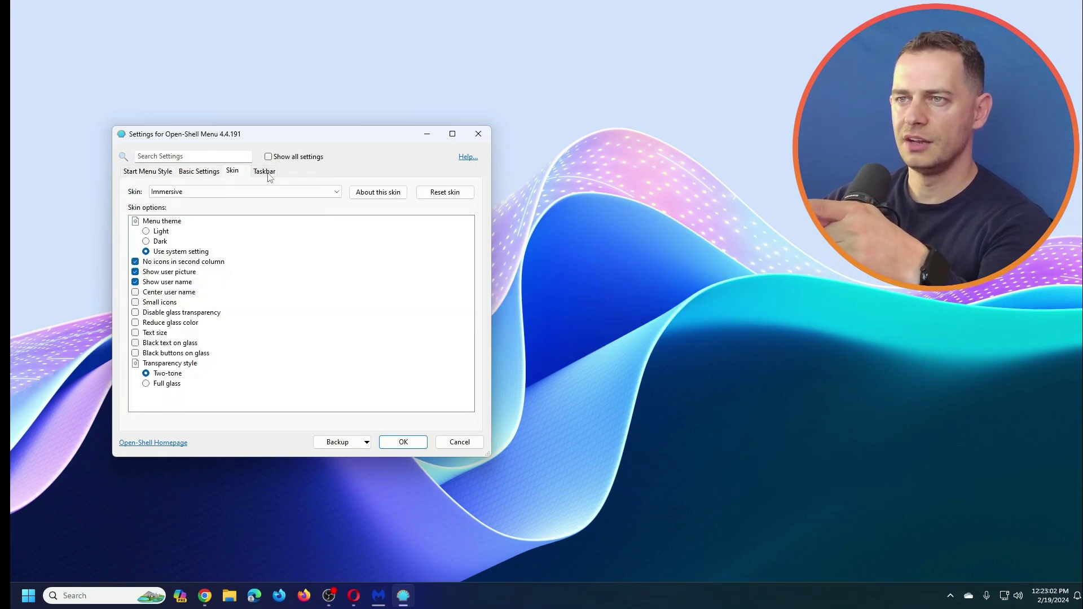
{"action": "left_click", "coordinate": [244, 195]}
{"action": "left_click", "coordinate": [246, 192]}
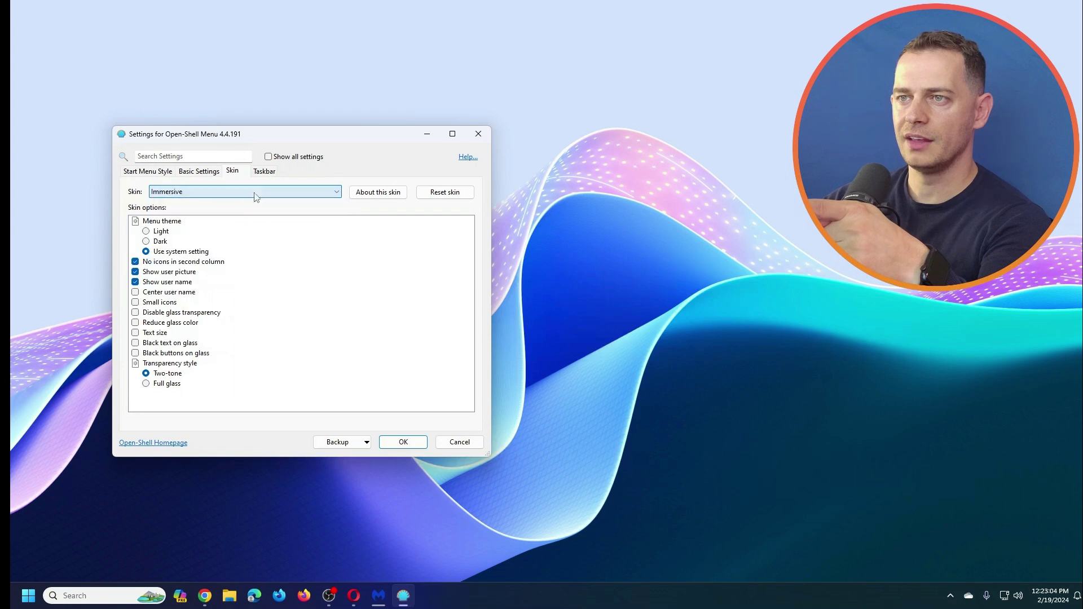
{"action": "left_click", "coordinate": [265, 172]}
{"action": "left_click", "coordinate": [135, 172]}
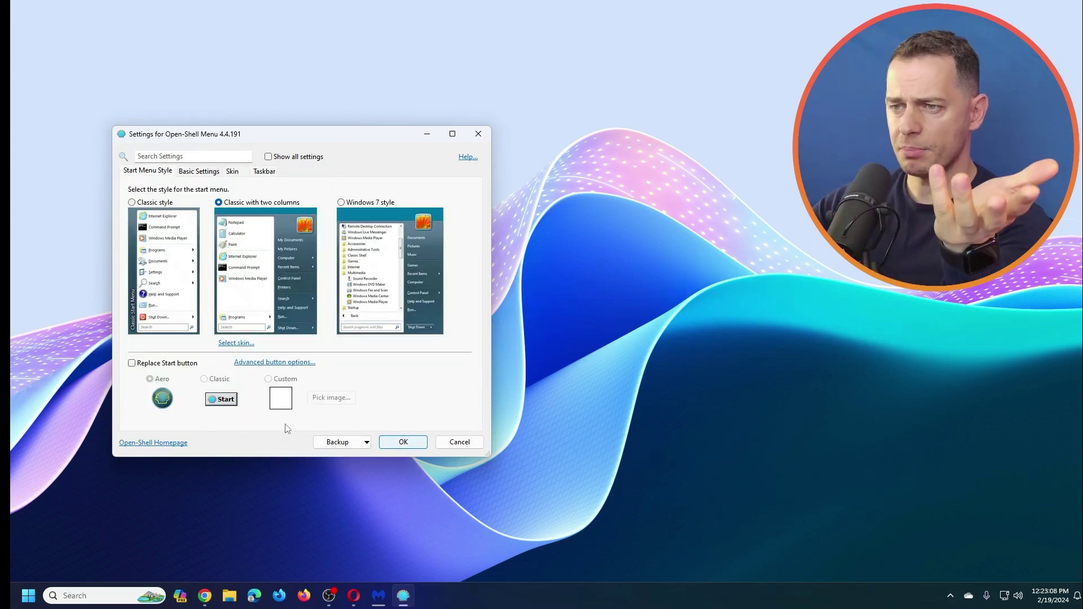
Try the Classic and Aero start-button options, then keep the standard Windows button and save
{"action": "left_click", "coordinate": [132, 363]}
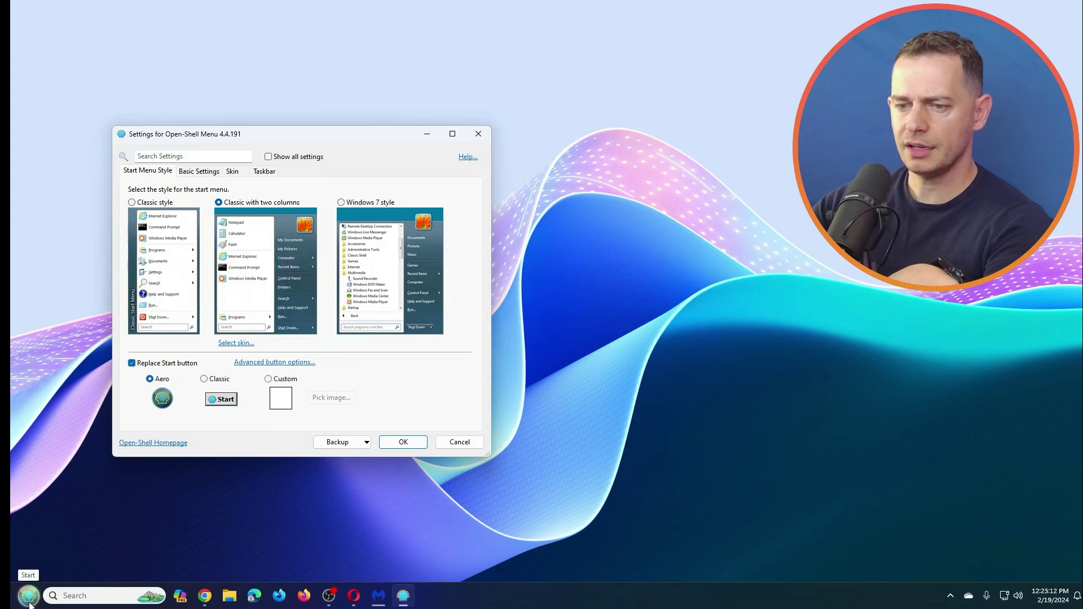
{"action": "left_click", "coordinate": [208, 381]}
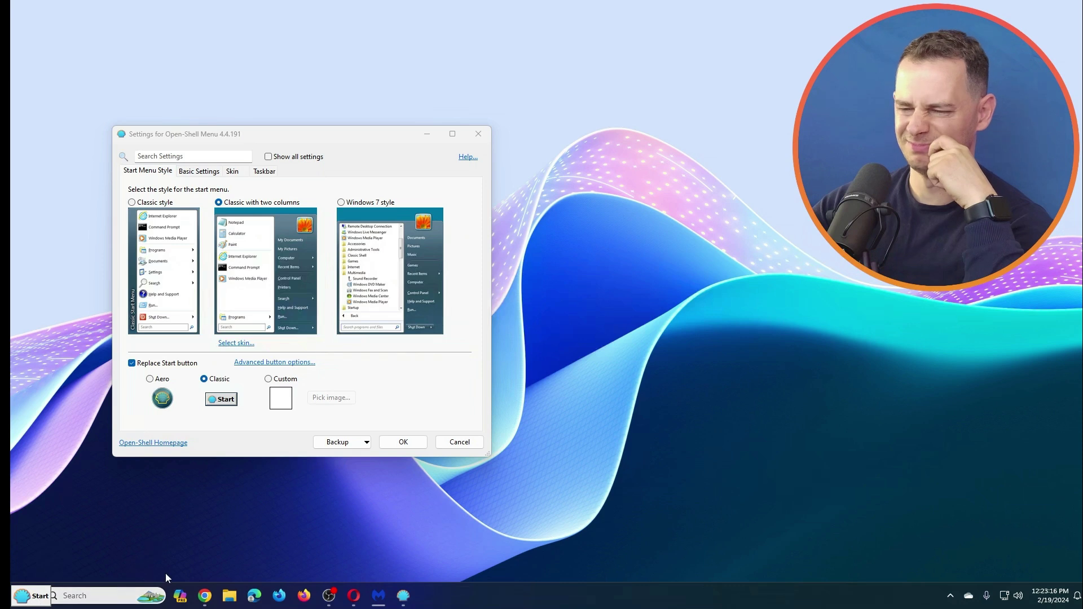
{"action": "left_click", "coordinate": [150, 381]}
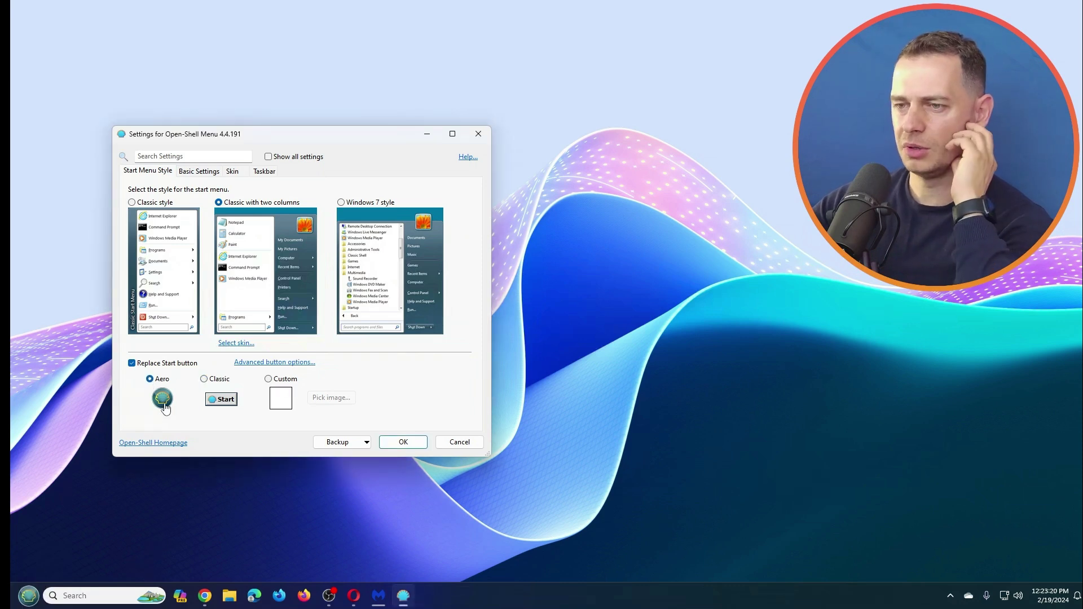
{"action": "left_click", "coordinate": [132, 363]}
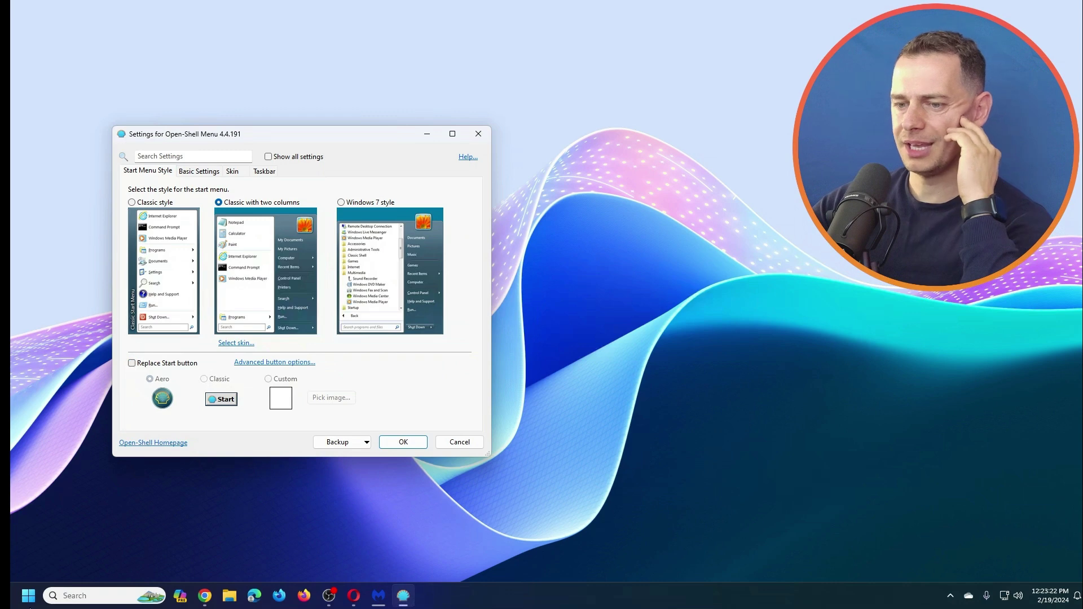
{"action": "left_click", "coordinate": [402, 443]}
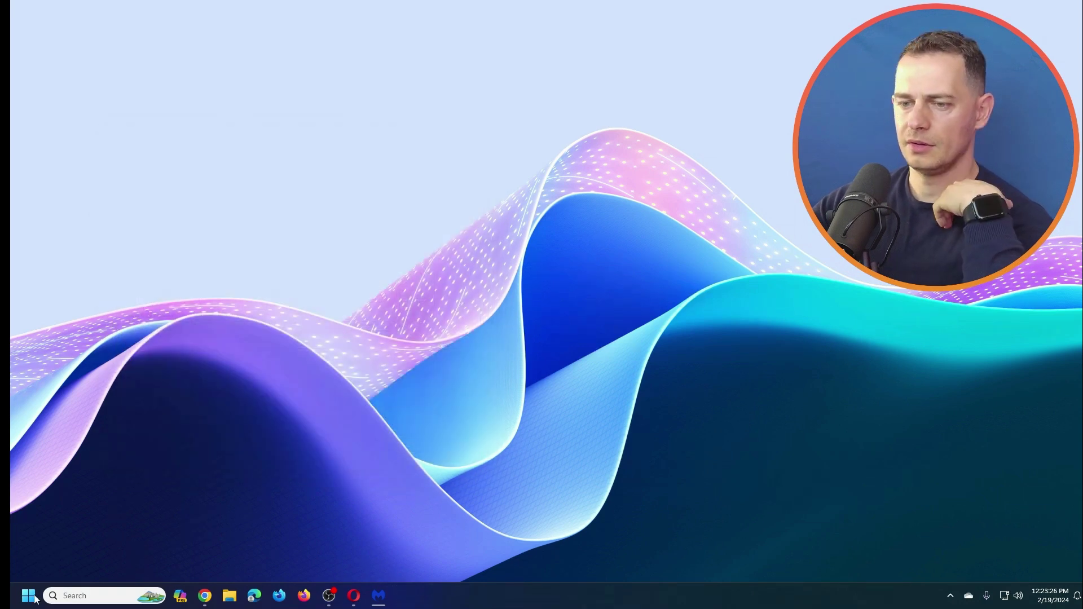
Browse the classic Start menu's program list and open and close Windows Settings from it
{"action": "left_click", "coordinate": [32, 597]}
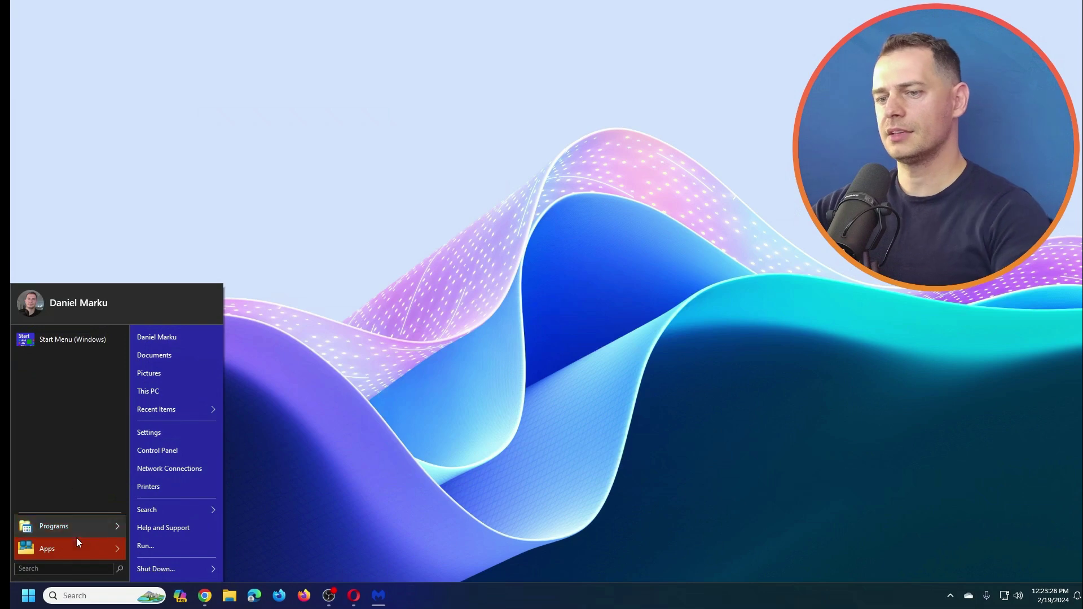
{"action": "left_click", "coordinate": [83, 525]}
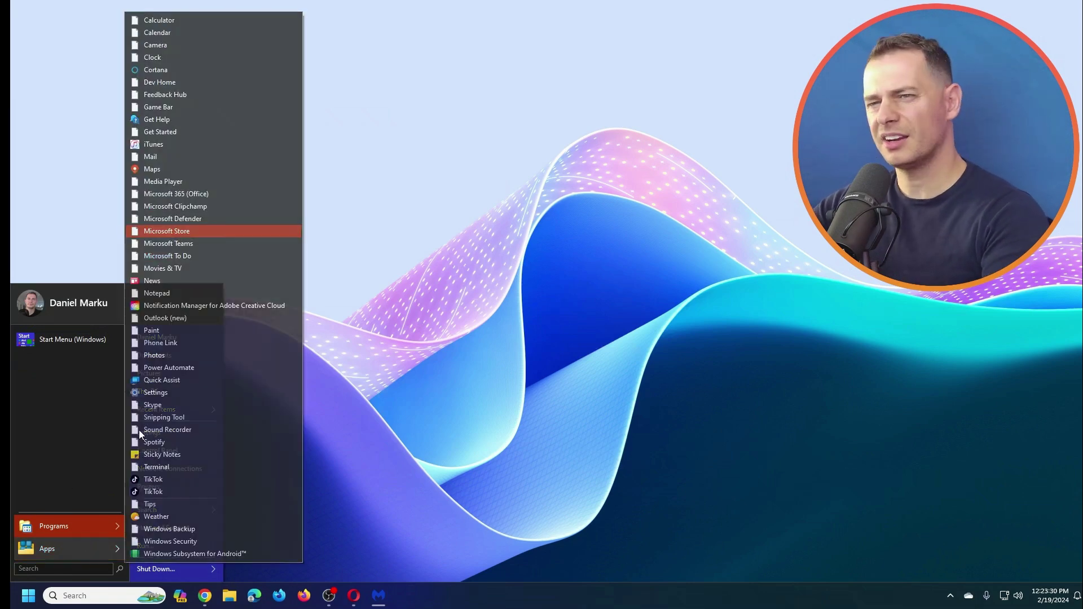
{"action": "left_click", "coordinate": [62, 209]}
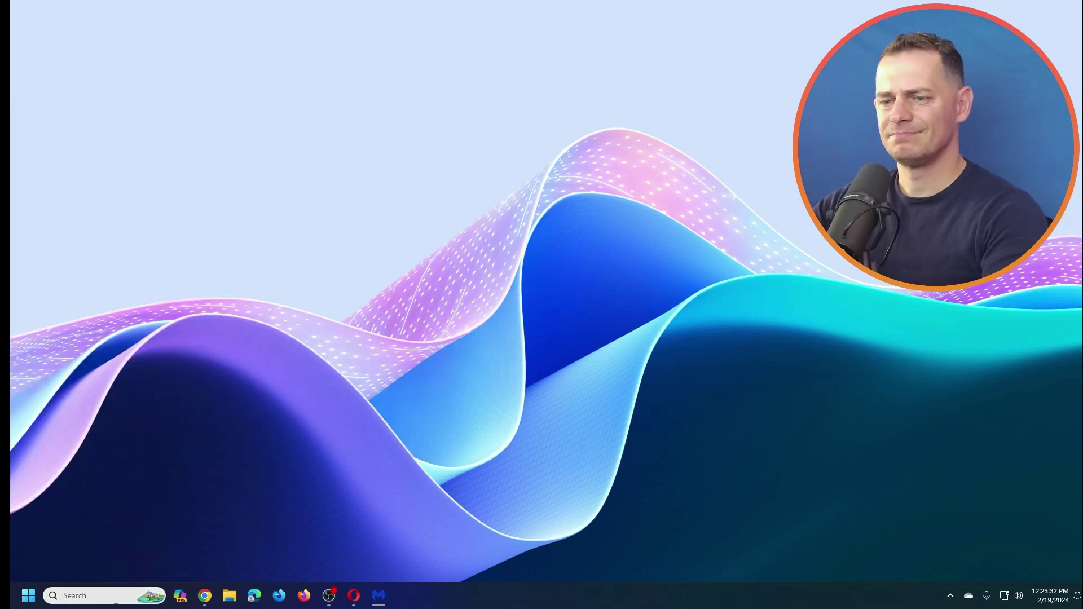
{"action": "key", "text": "super"}
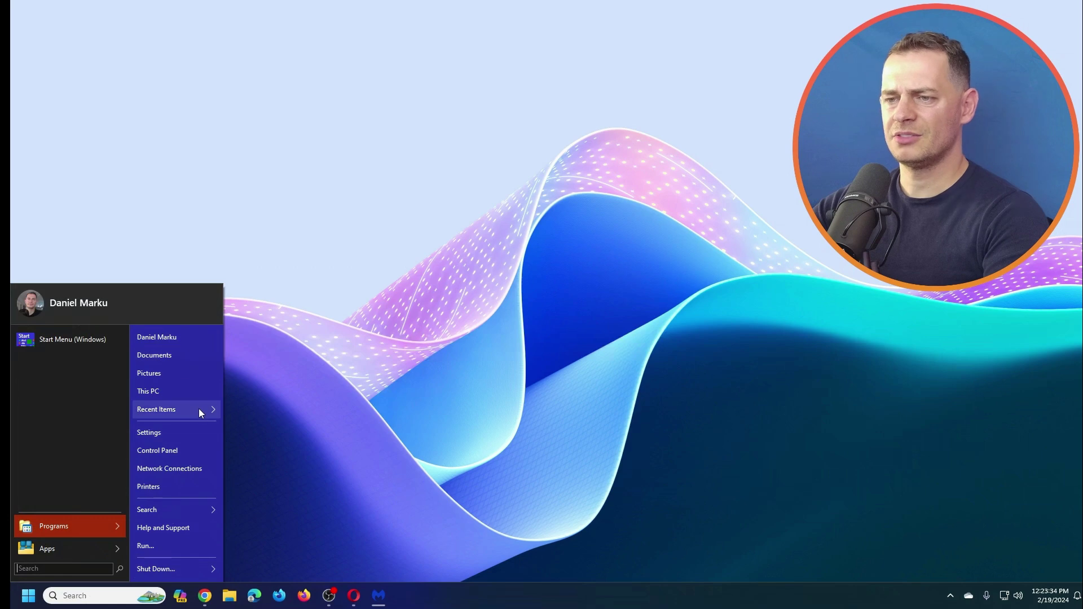
{"action": "left_click", "coordinate": [180, 430]}
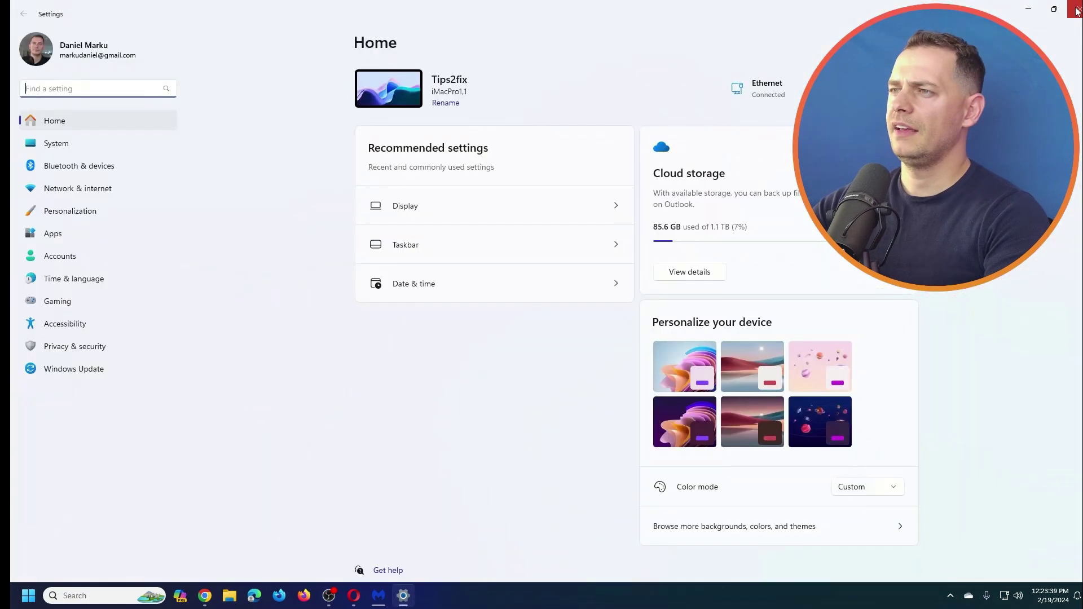
{"action": "left_click", "coordinate": [1077, 11]}
Start a search from the classic Start menu and open and close Windows Settings again
{"action": "left_click", "coordinate": [28, 595]}
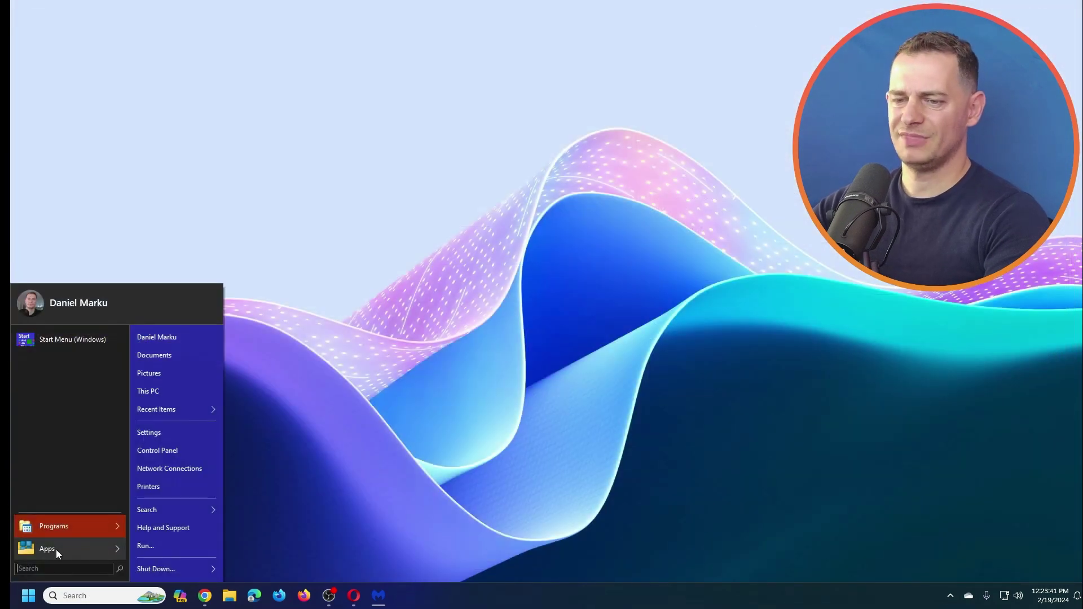
{"action": "mouse_move", "coordinate": [57, 550]}
{"action": "left_click", "coordinate": [39, 571]}
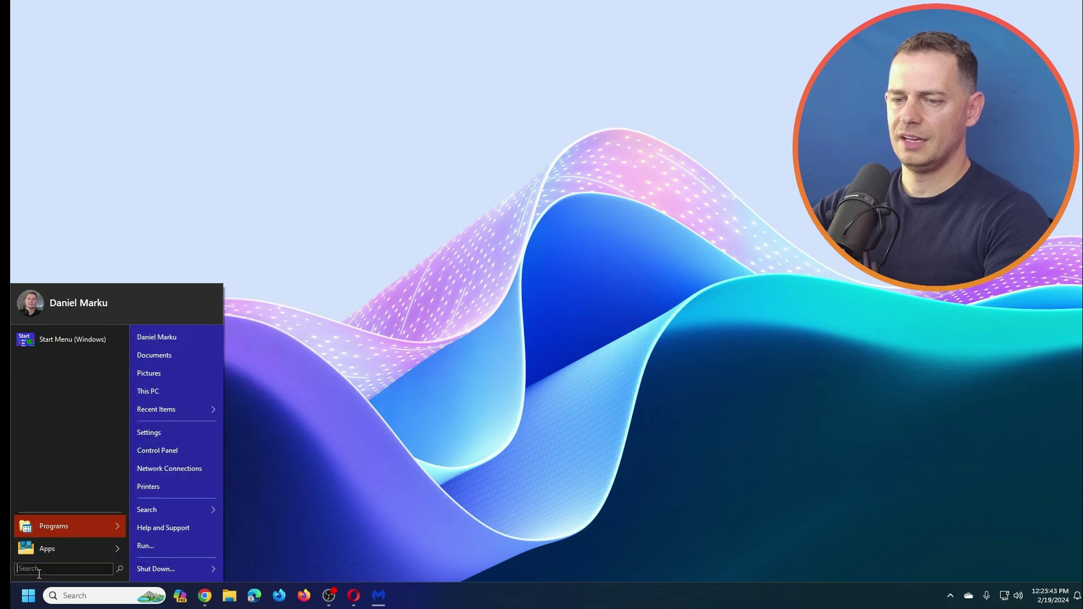
{"action": "left_click", "coordinate": [178, 434]}
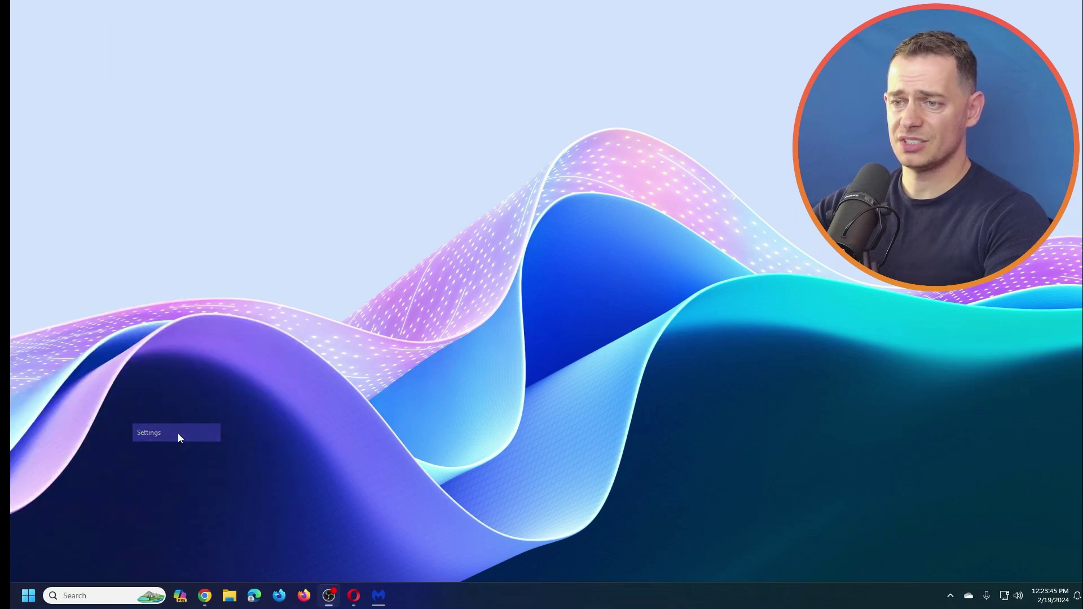
{"action": "left_click", "coordinate": [1079, 8]}
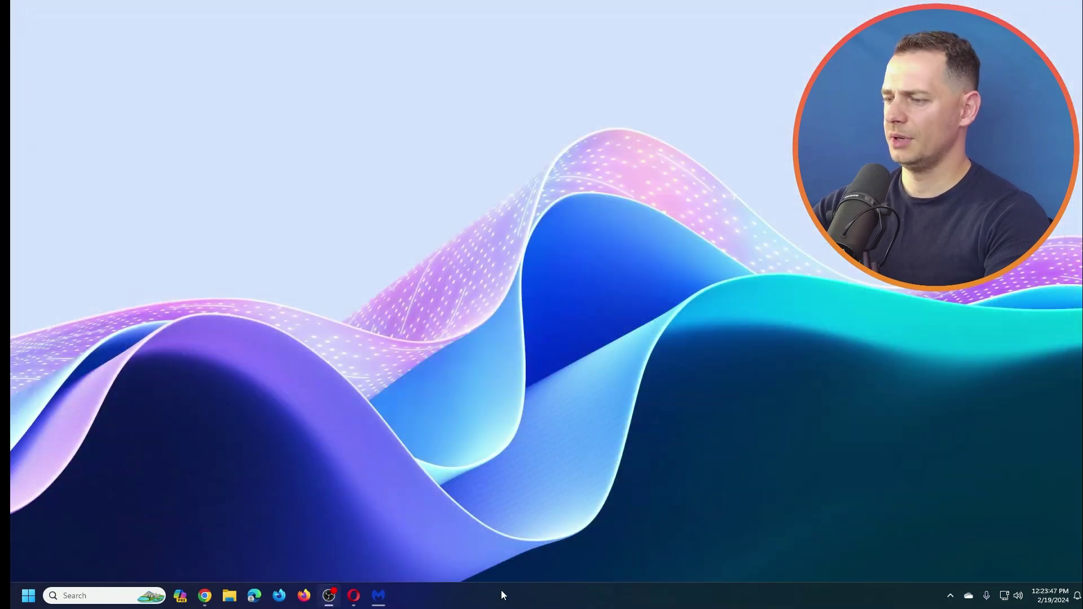
Open and close the taskbar settings, then open Open-Shell Menu settings from the Start button
{"action": "right_click", "coordinate": [502, 591]}
{"action": "left_click", "coordinate": [536, 572]}
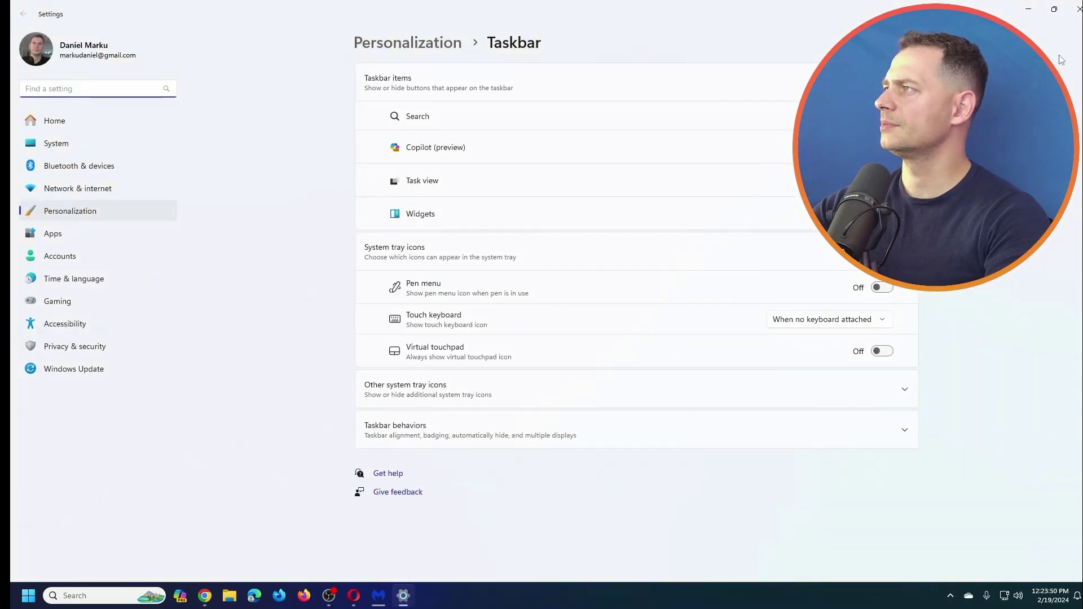
{"action": "left_click", "coordinate": [1079, 9]}
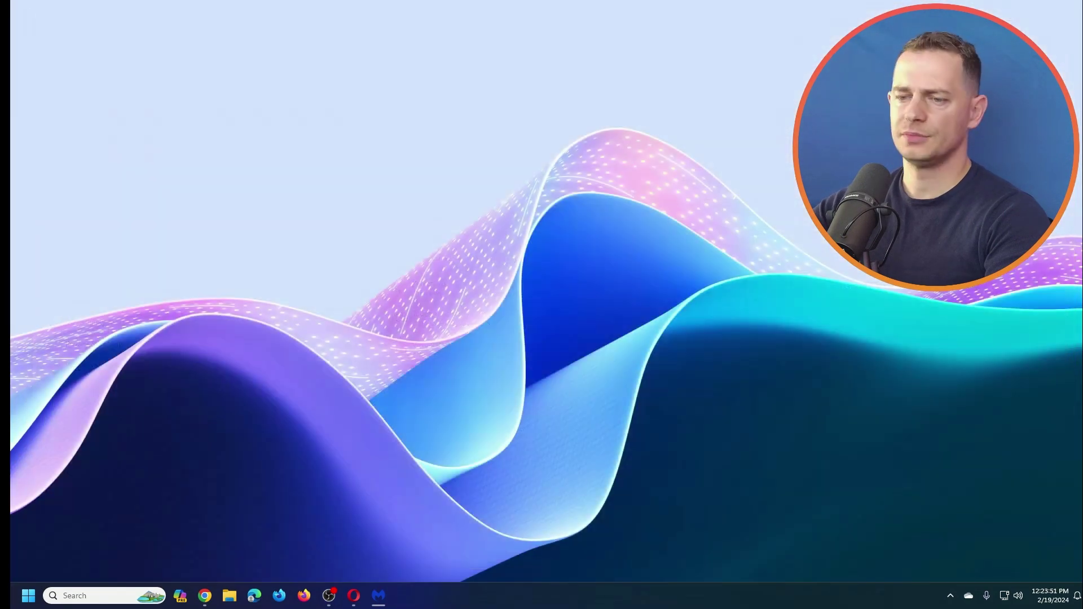
{"action": "right_click", "coordinate": [29, 596]}
{"action": "left_click", "coordinate": [56, 576]}
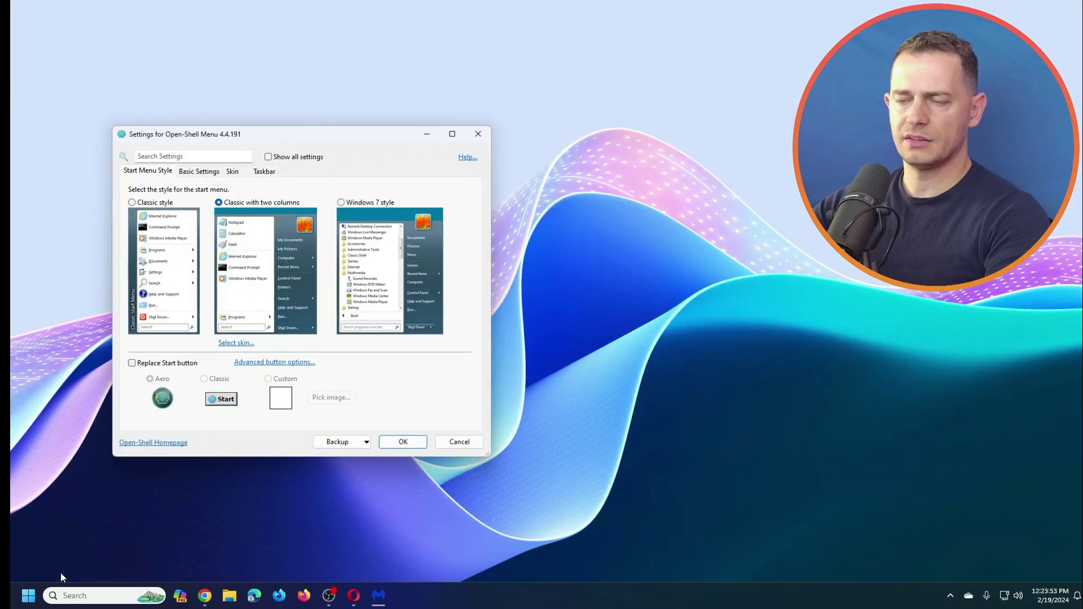
Reopen the Open-Shell Menu settings and choose the Windows 7 menu style
{"action": "left_click", "coordinate": [458, 443]}
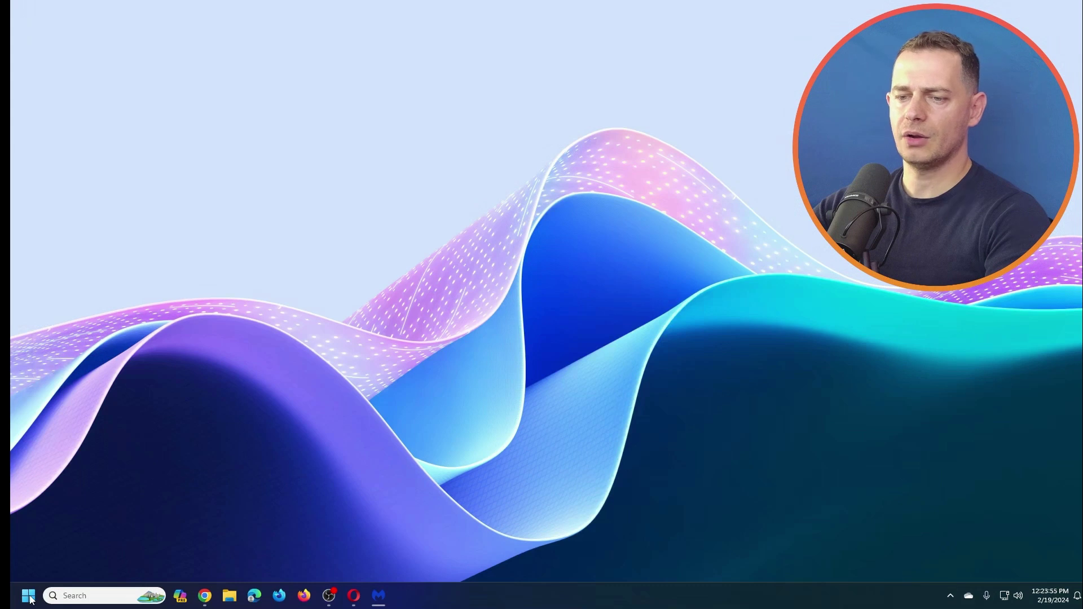
{"action": "right_click", "coordinate": [30, 596]}
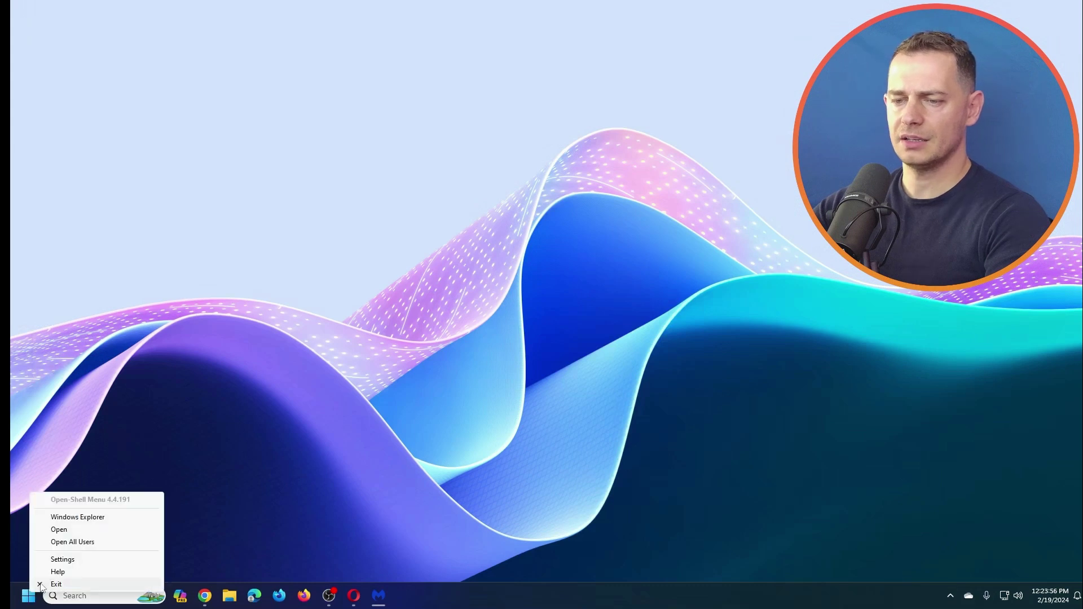
{"action": "left_click", "coordinate": [95, 562]}
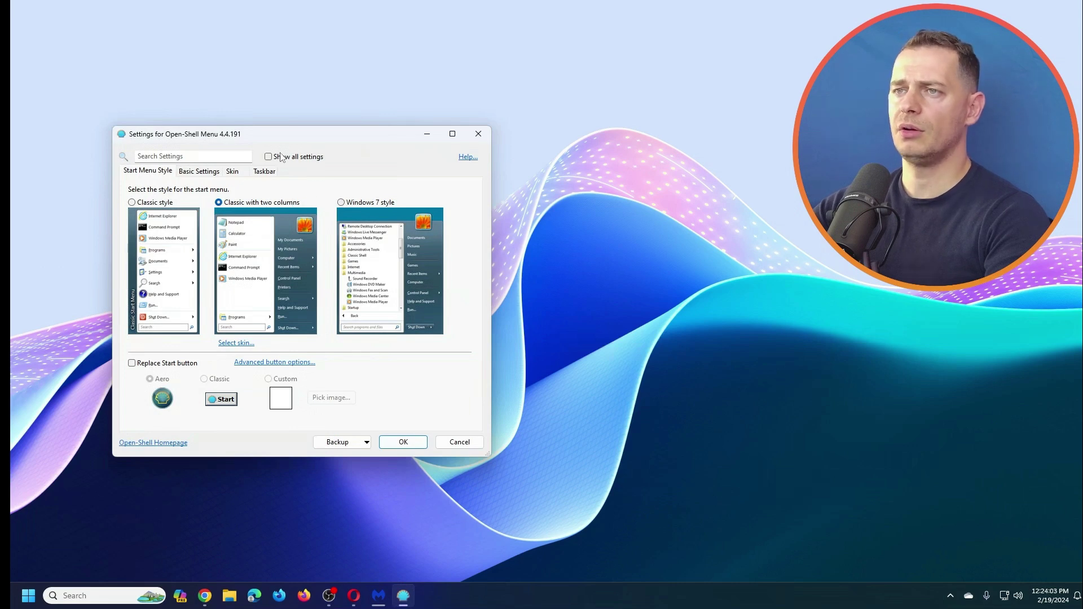
{"action": "left_click", "coordinate": [342, 203]}
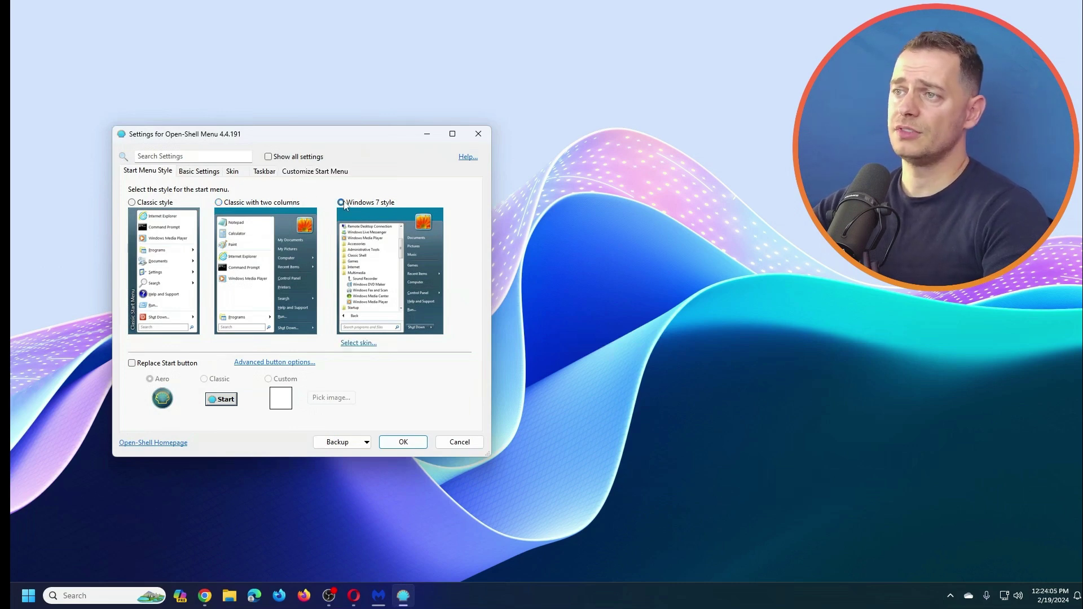
Browse the Taskbar, Windows 10 Settings, Start Menu Items, Context Menu and Sound tabs
{"action": "left_click_drag", "start_coordinate": [361, 138], "coordinate": [368, 109]}
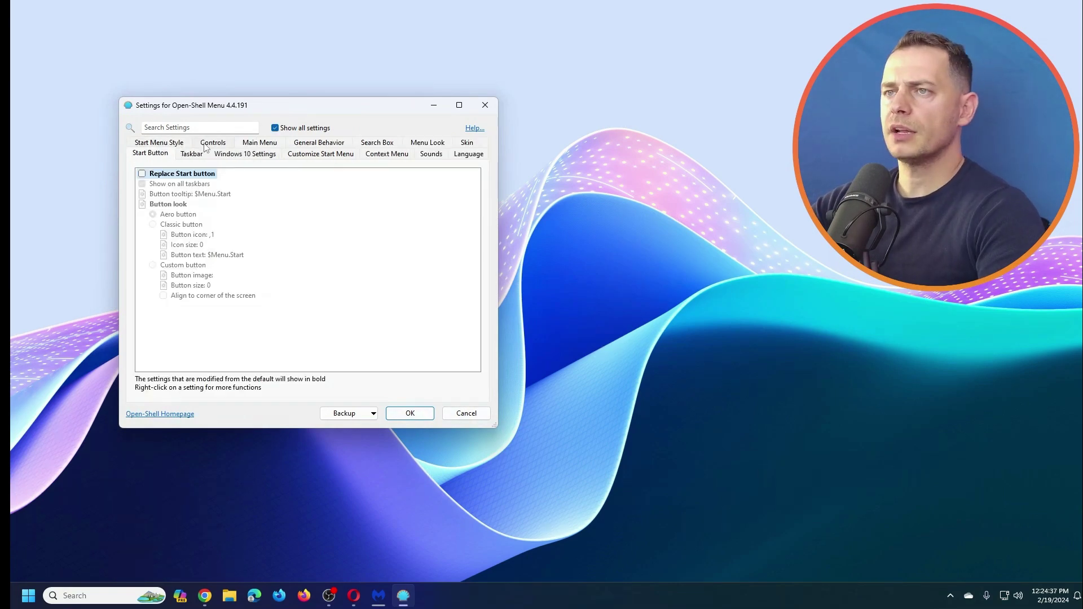
{"action": "left_click", "coordinate": [190, 154]}
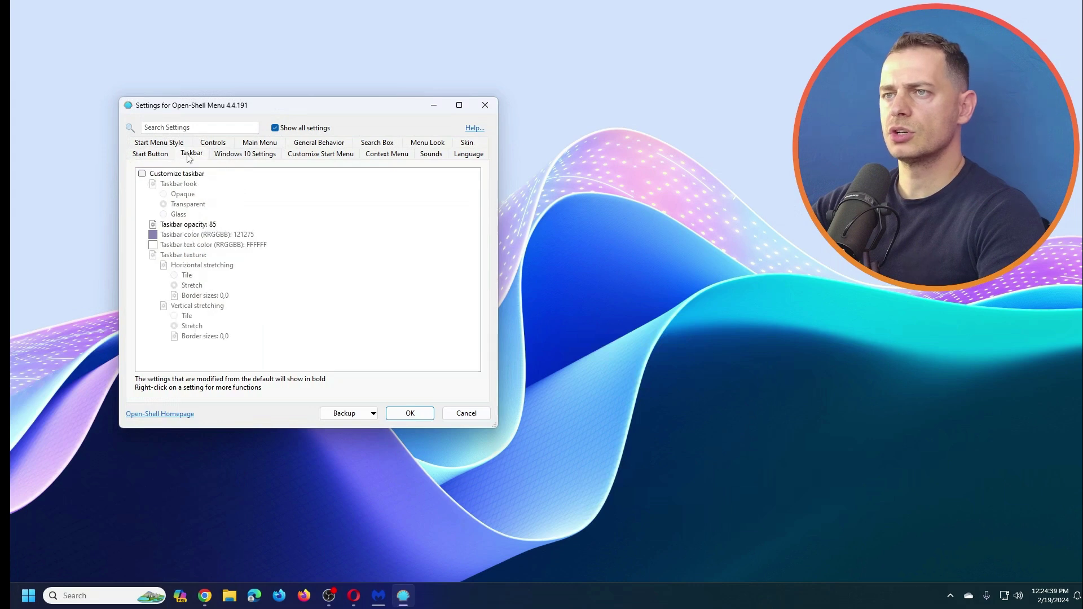
{"action": "left_click", "coordinate": [245, 156]}
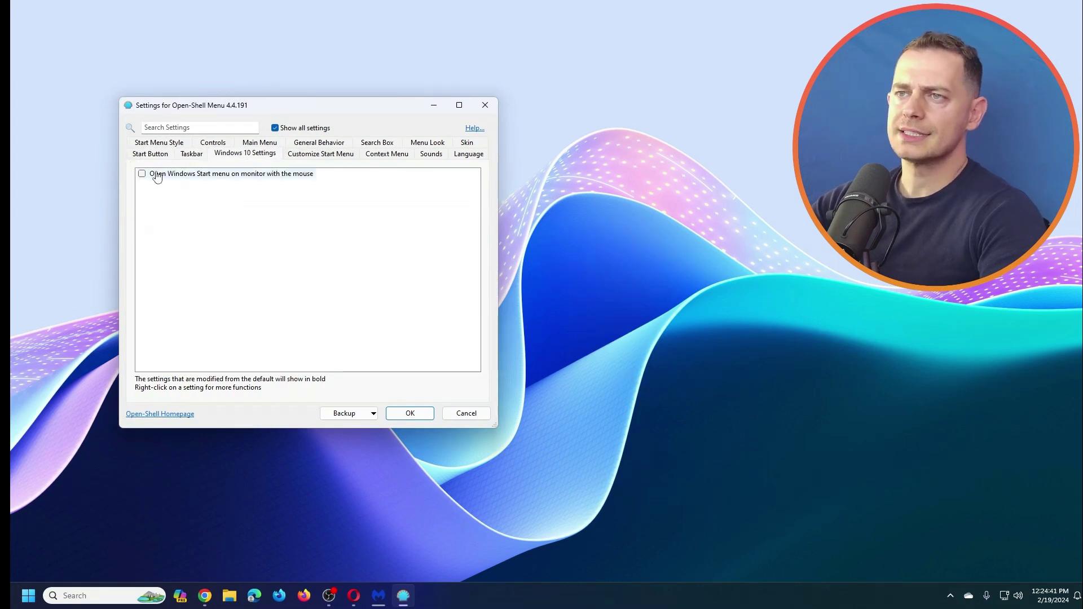
{"action": "left_click", "coordinate": [314, 156]}
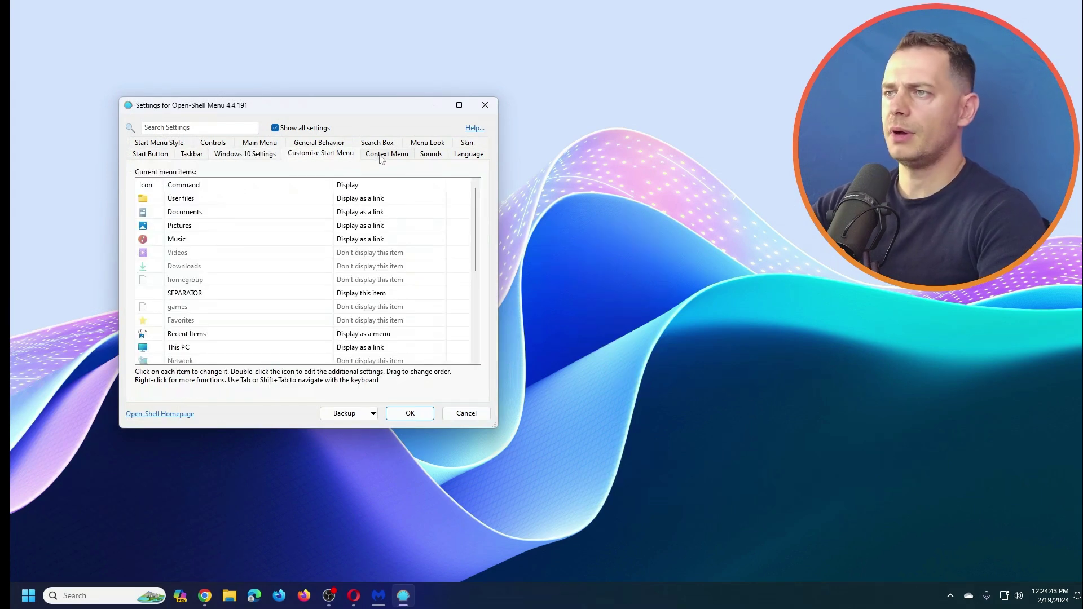
{"action": "left_click", "coordinate": [383, 155]}
{"action": "left_click", "coordinate": [432, 159]}
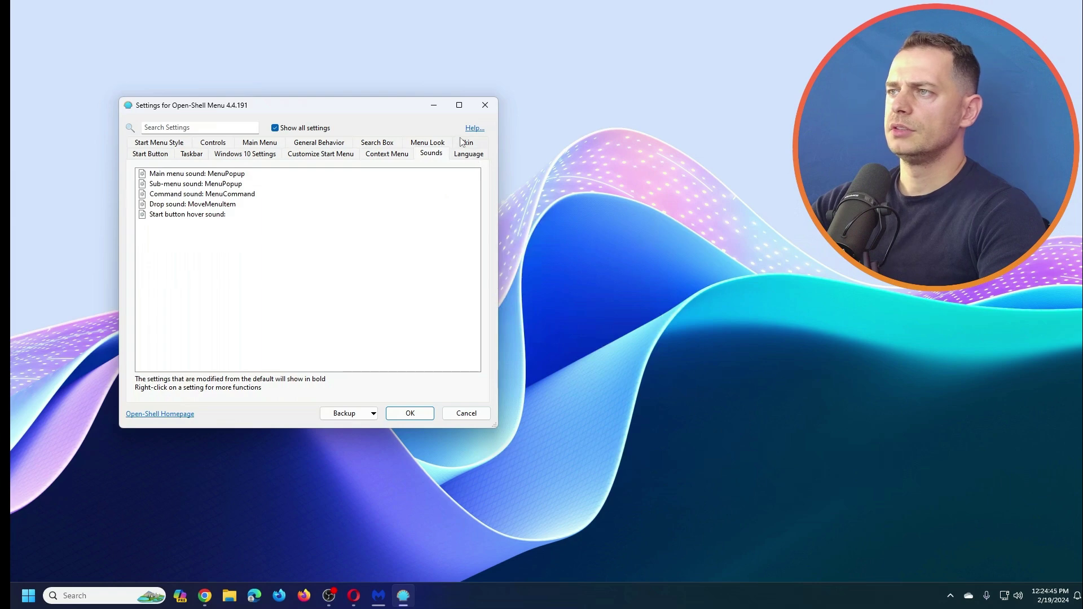
Set the skin to Classic Skin, save, and open the Start menu to preview it
{"action": "left_click", "coordinate": [466, 143]}
{"action": "left_click", "coordinate": [252, 173]}
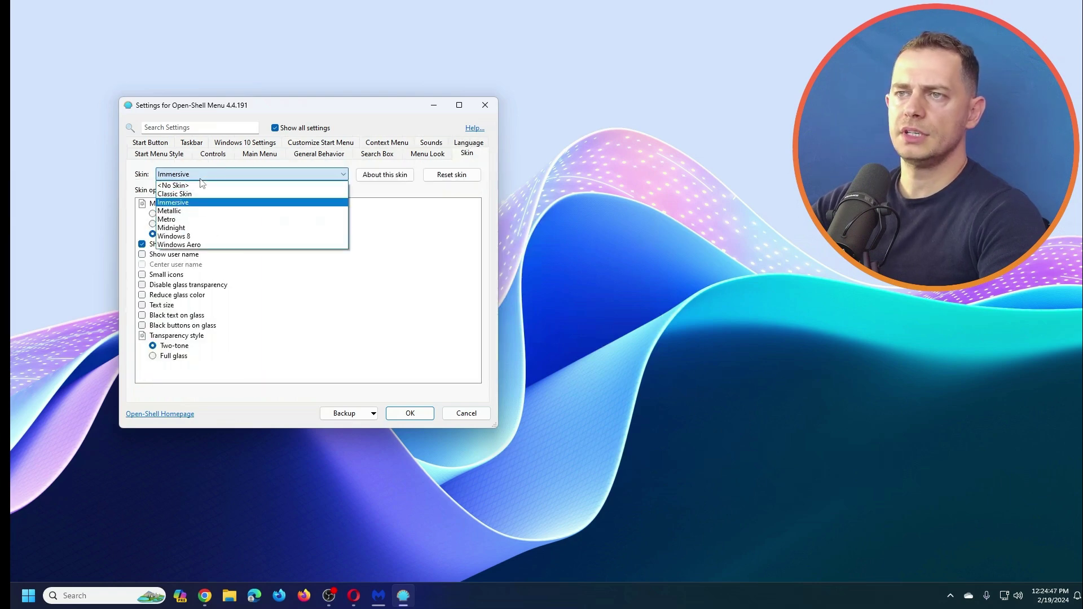
{"action": "left_click", "coordinate": [226, 187]}
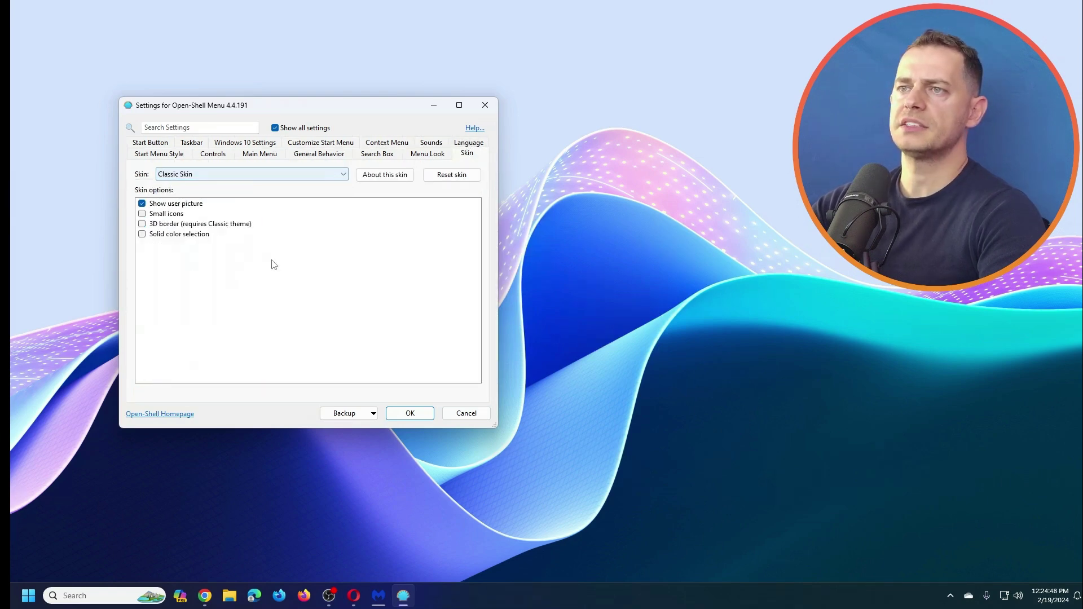
{"action": "left_click", "coordinate": [411, 413]}
{"action": "key", "text": "super"}
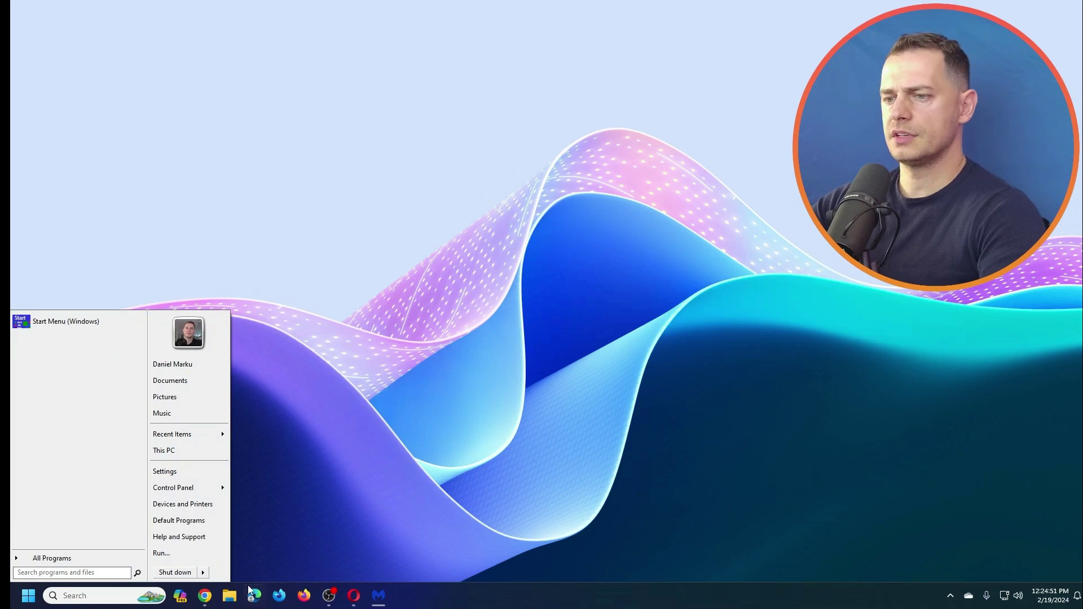
Switch the Open-Shell skin to Windows 8, save, and reopen the Open-Shell Menu settings
{"action": "right_click", "coordinate": [27, 595]}
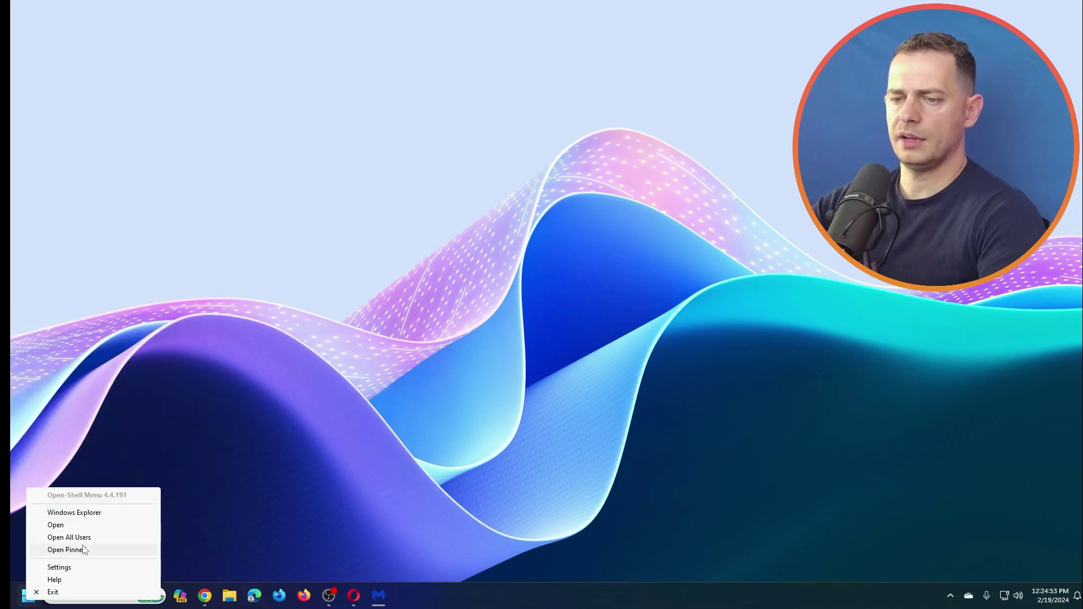
{"action": "left_click", "coordinate": [68, 567]}
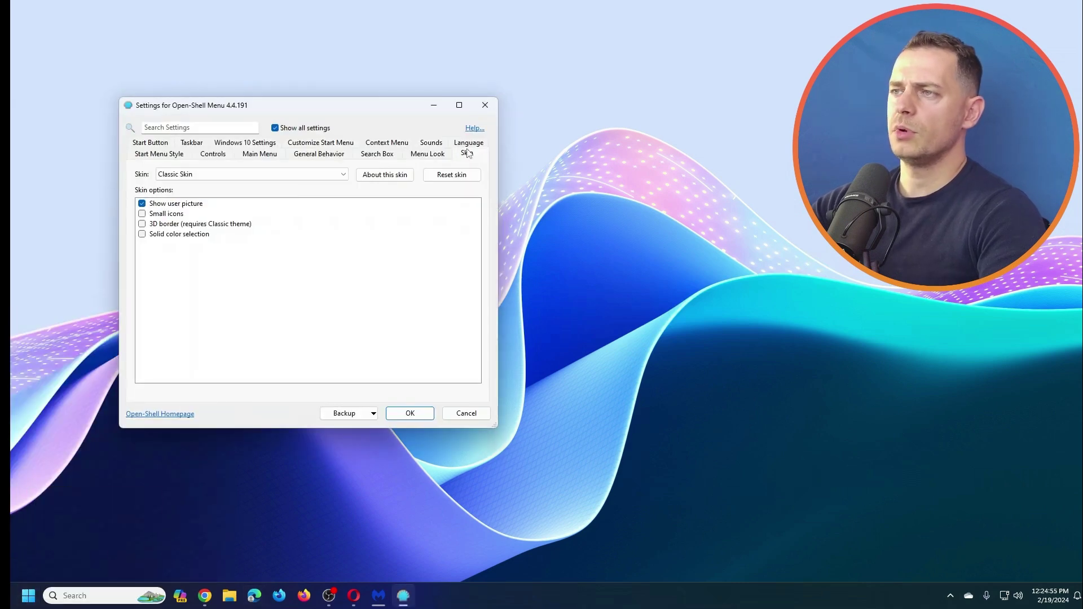
{"action": "left_click", "coordinate": [243, 174]}
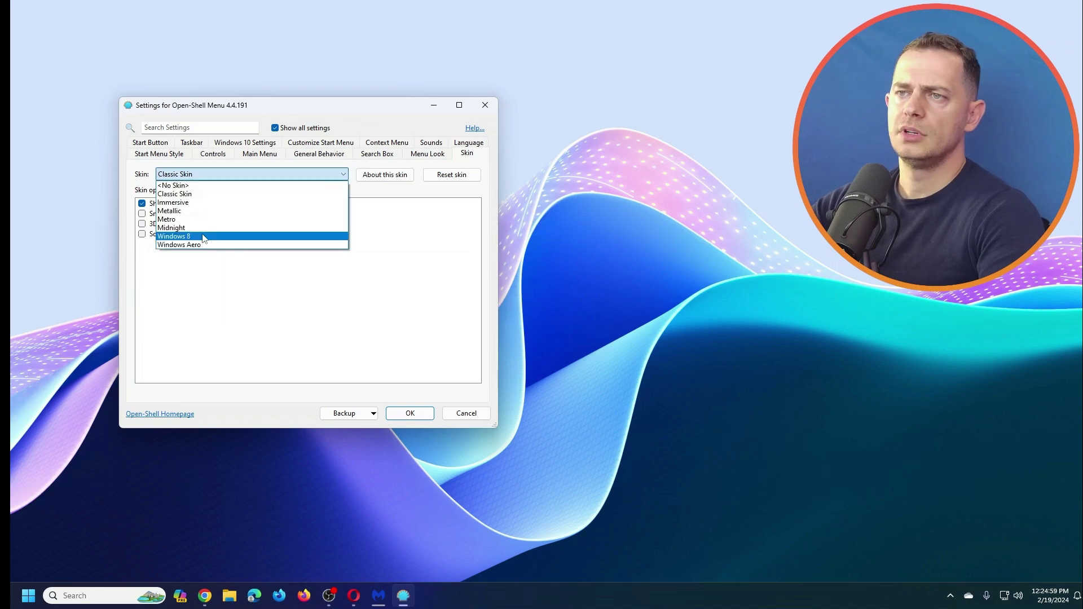
{"action": "left_click", "coordinate": [223, 249]}
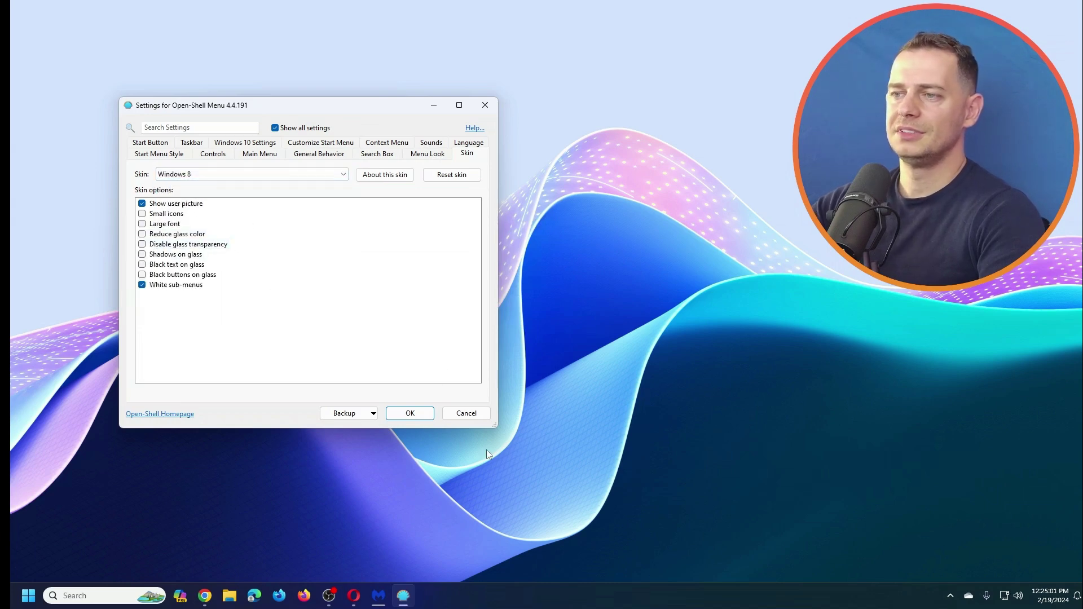
{"action": "left_click", "coordinate": [412, 414]}
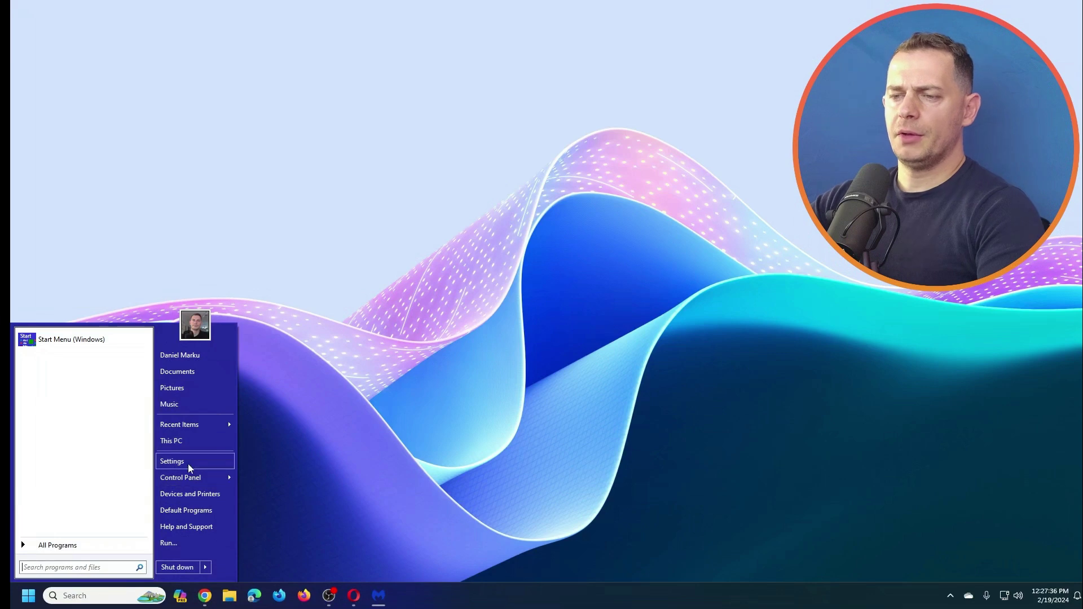
{"action": "right_click", "coordinate": [28, 596]}
{"action": "left_click", "coordinate": [62, 568]}
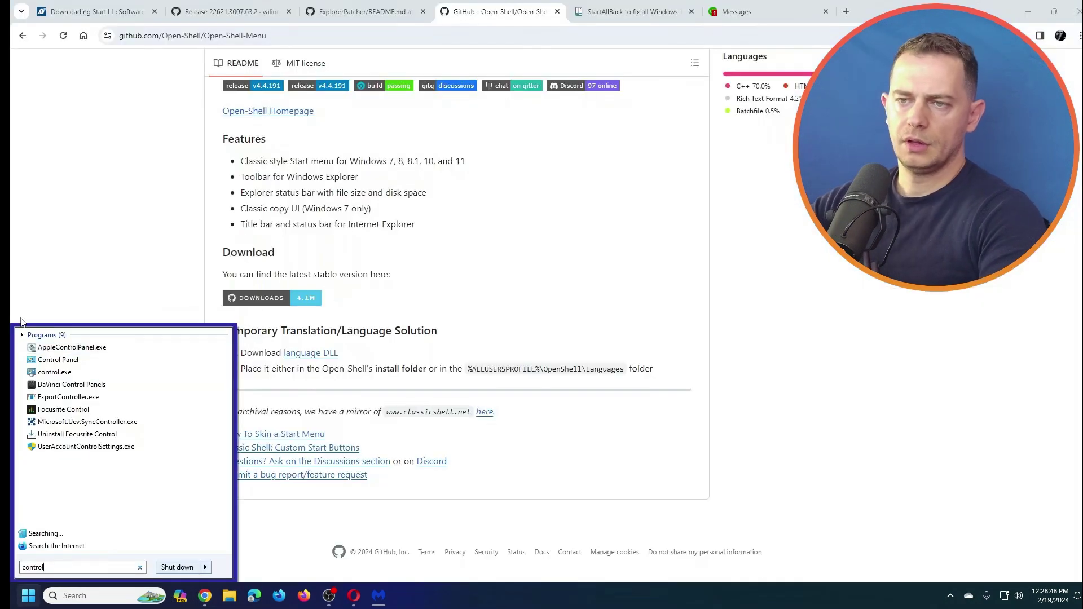
Open Control Panel from the search results and uninstall Open-Shell from the installed programs list
{"action": "left_click", "coordinate": [57, 361]}
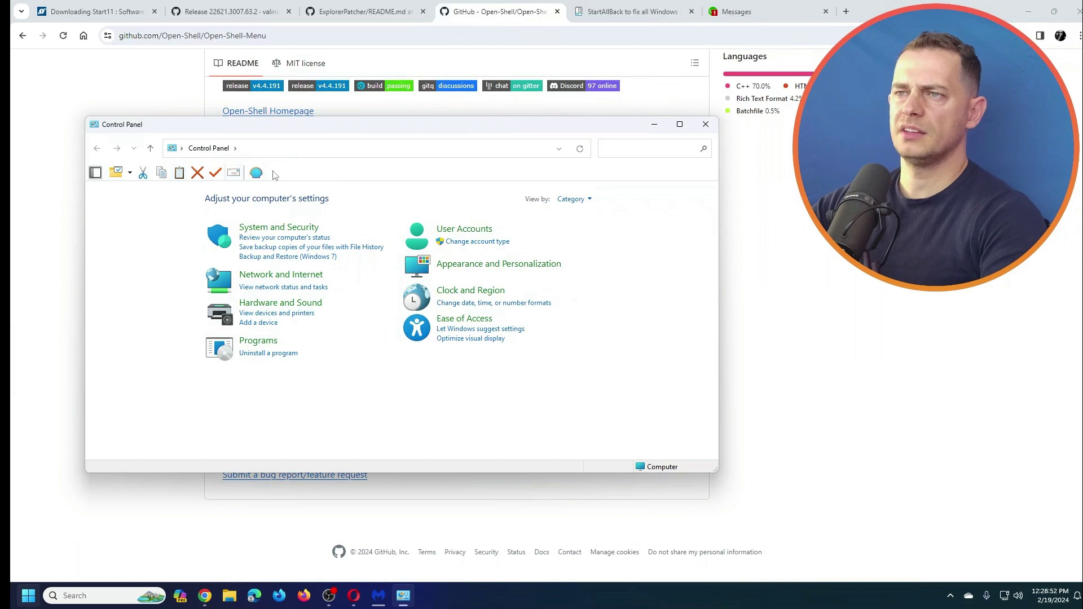
{"action": "left_click", "coordinate": [268, 352]}
{"action": "left_click", "coordinate": [229, 267]}
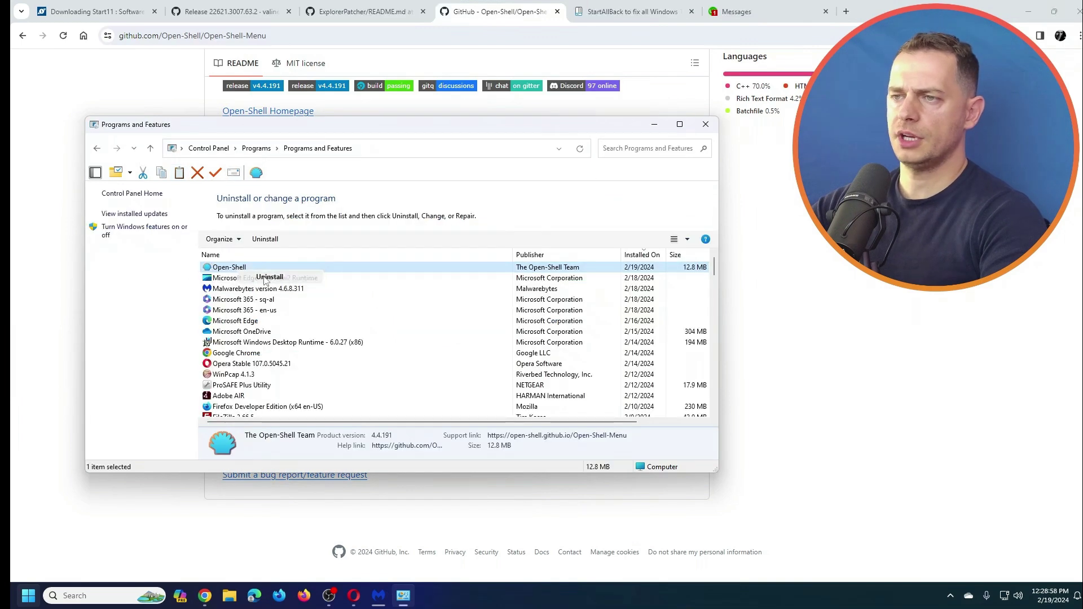
{"action": "left_click", "coordinate": [265, 238]}
{"action": "left_click", "coordinate": [607, 295]}
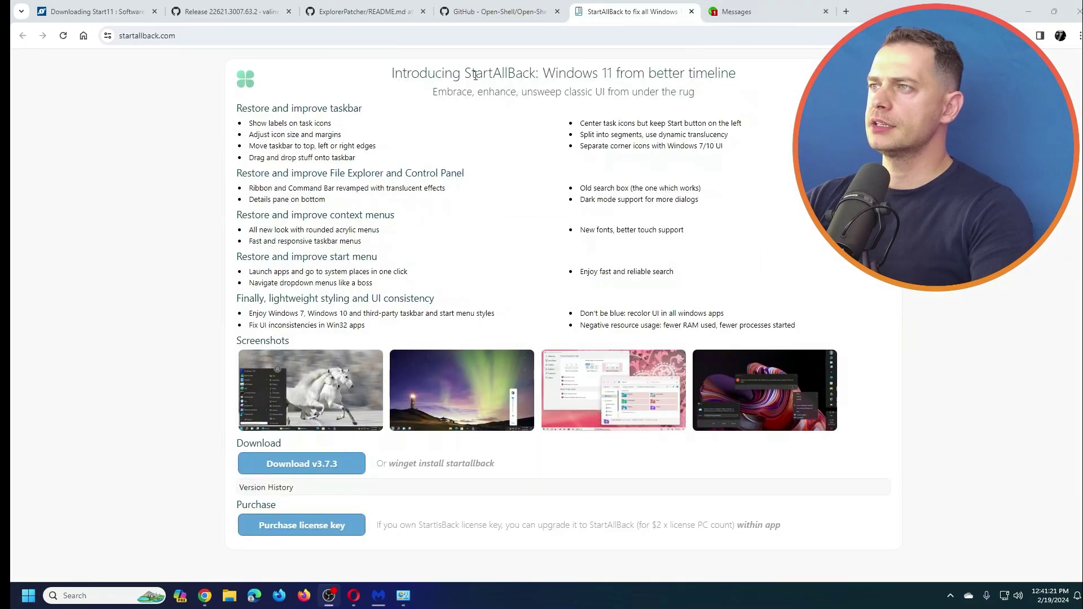
{"action": "left_click_drag", "start_coordinate": [465, 74], "coordinate": [540, 74]}
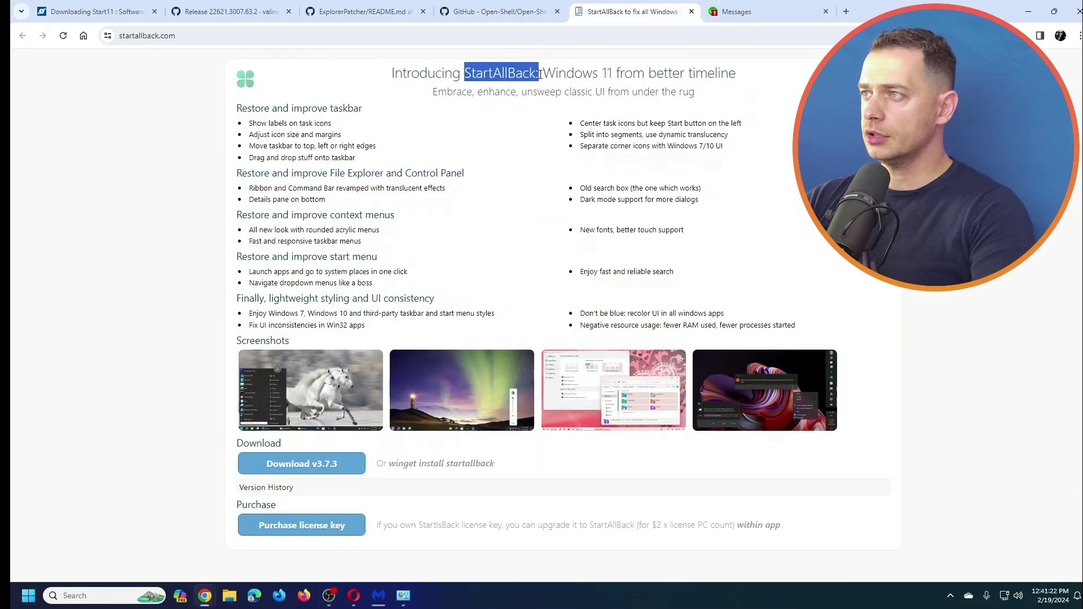
Run the StartAllBack 3.7.3 installer and choose to install it for everyone
{"action": "left_click", "coordinate": [112, 335]}
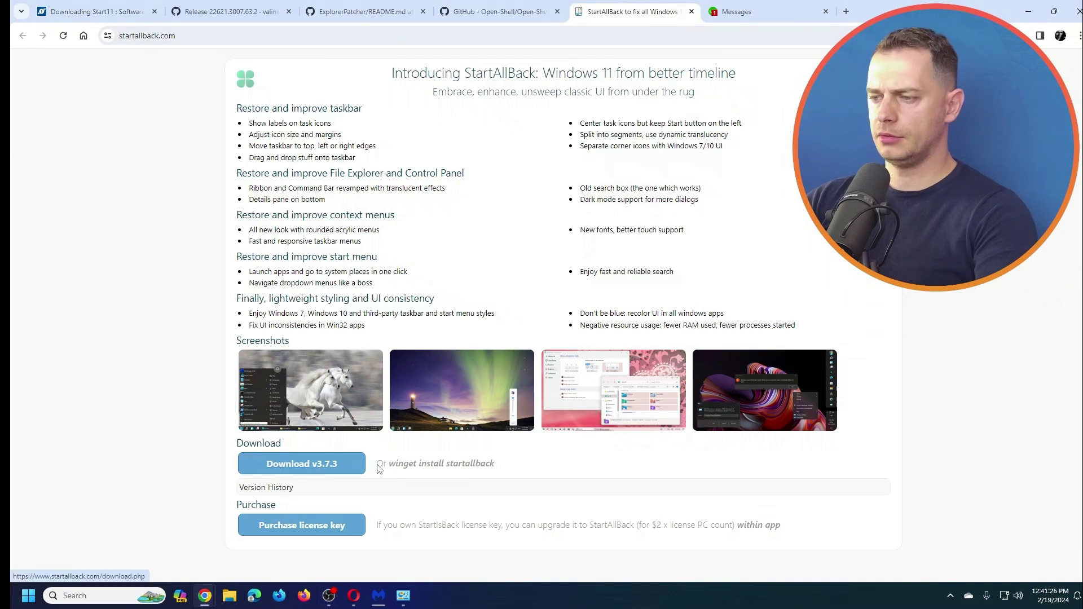
{"action": "left_click_drag", "start_coordinate": [652, 525], "coordinate": [731, 525]}
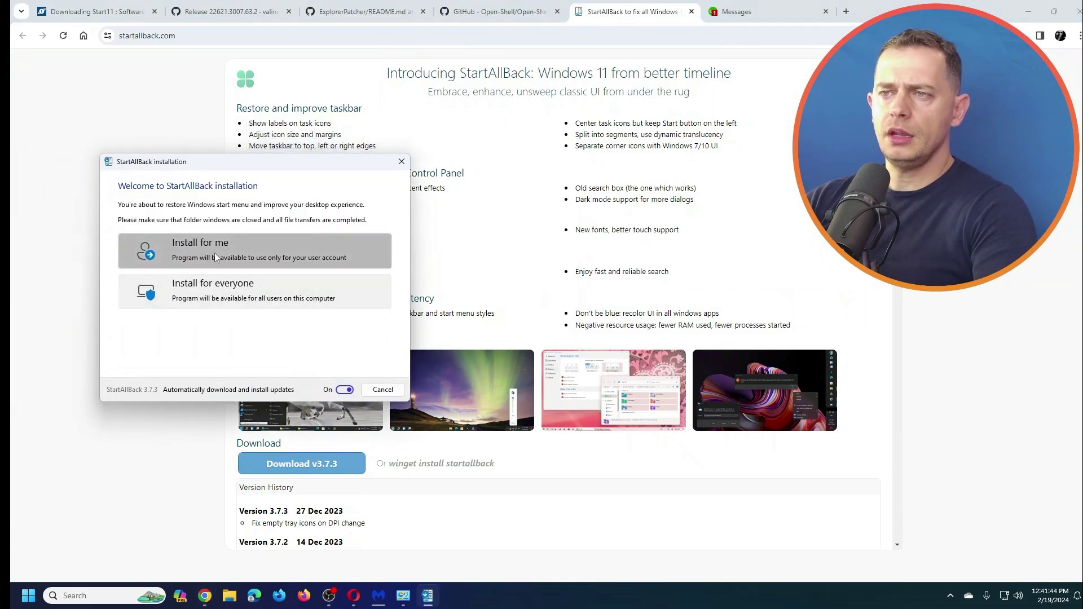
{"action": "left_click", "coordinate": [214, 309]}
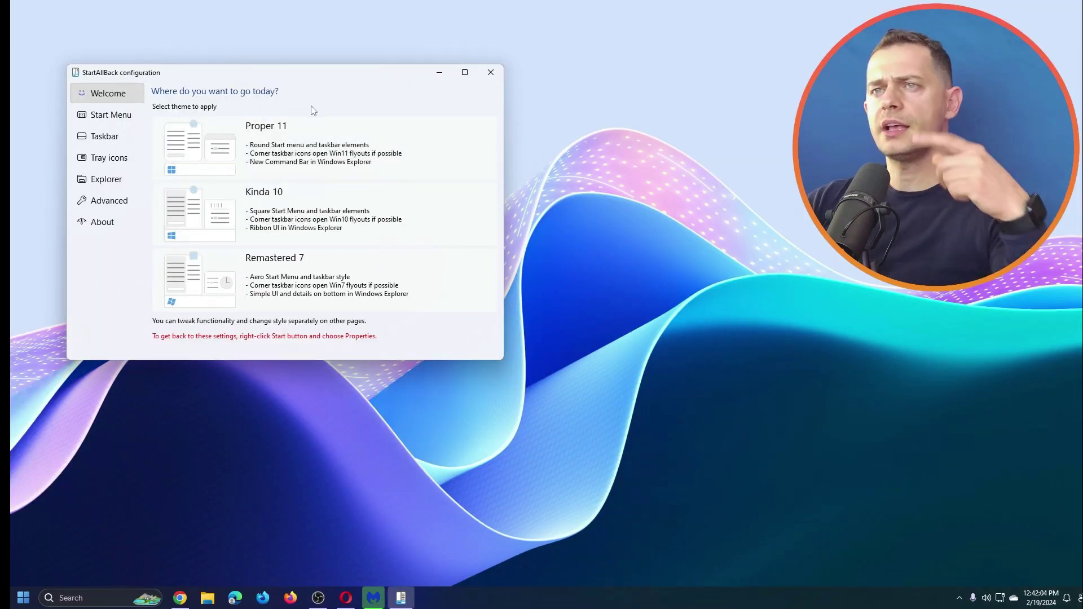
{"action": "left_click", "coordinate": [116, 117]}
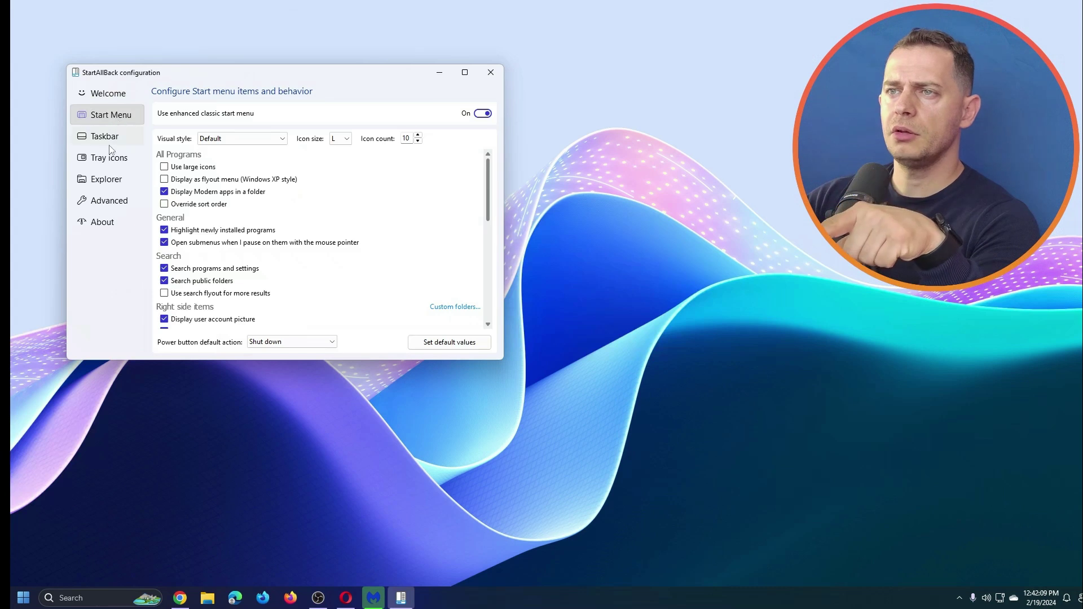
{"action": "left_click", "coordinate": [113, 137]}
{"action": "left_click", "coordinate": [116, 161]}
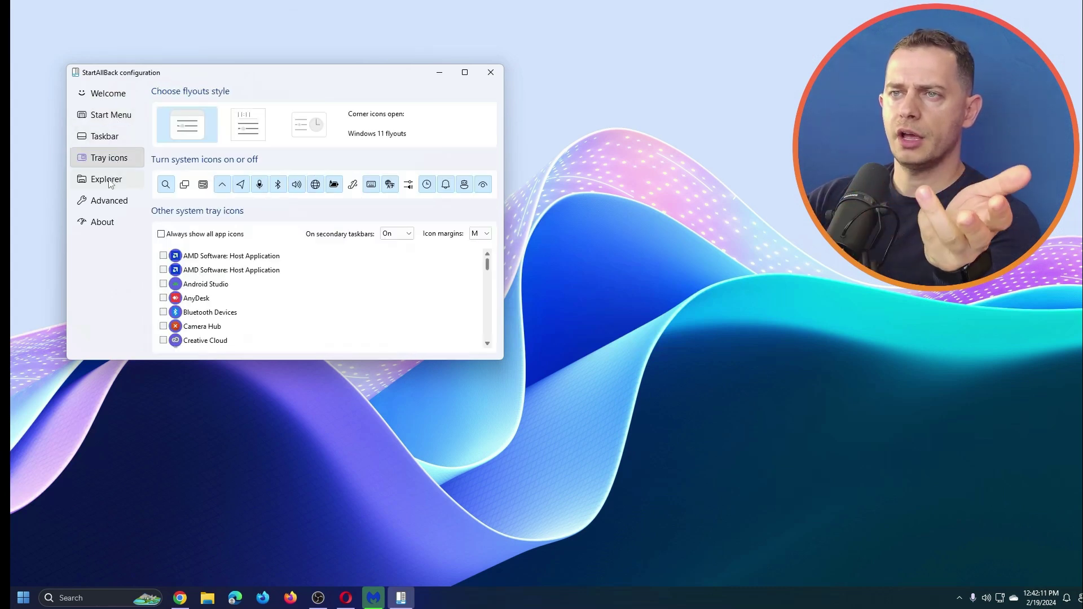
{"action": "left_click", "coordinate": [112, 179]}
{"action": "left_click", "coordinate": [116, 202]}
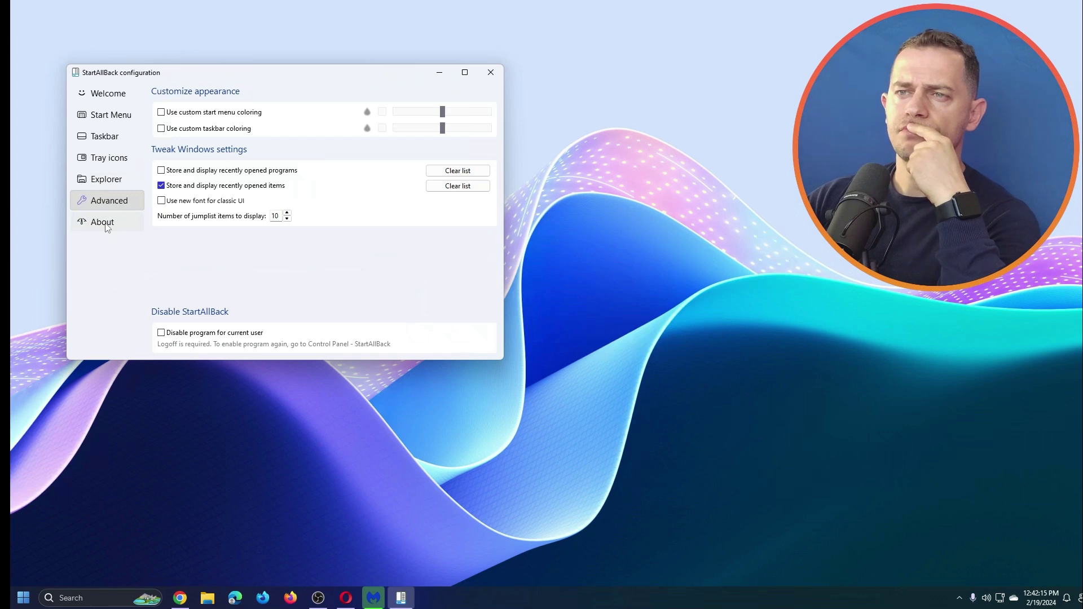
{"action": "left_click", "coordinate": [106, 225]}
{"action": "left_click", "coordinate": [192, 170]}
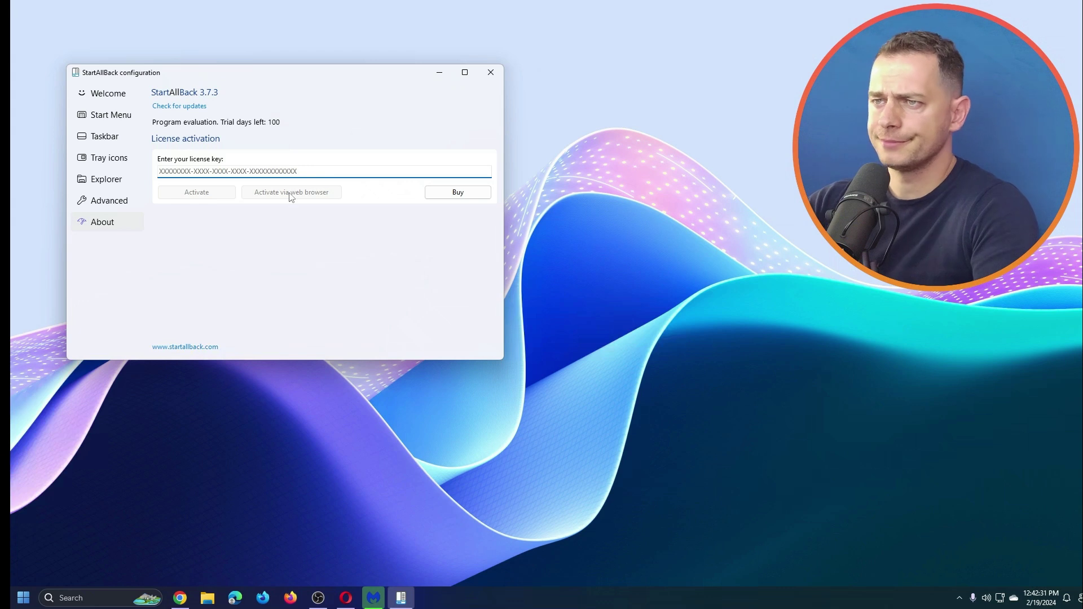
{"action": "left_click", "coordinate": [102, 92]}
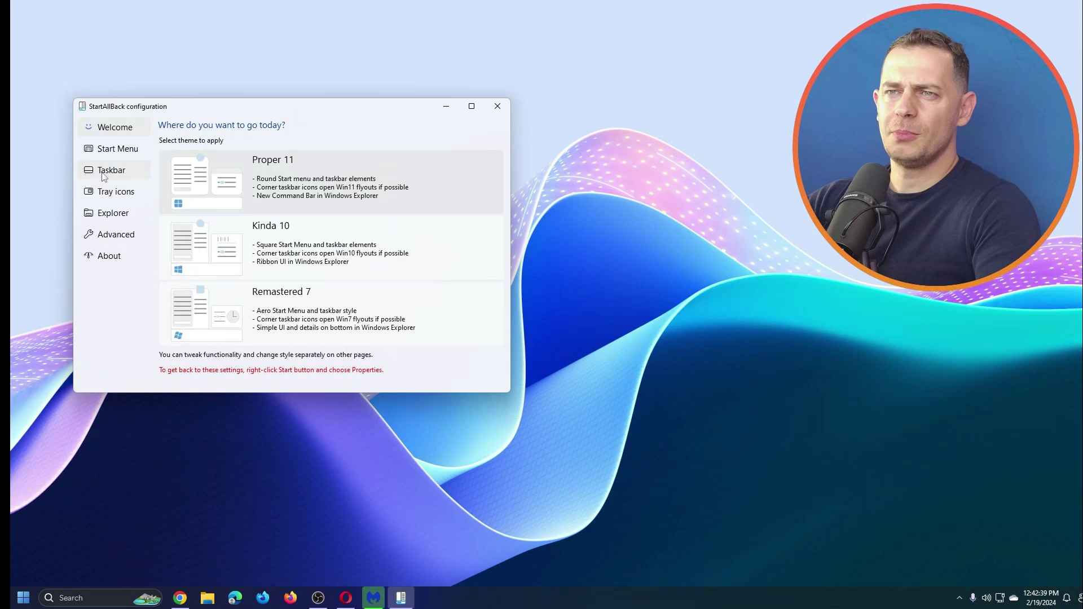
Open StartAllBack's Start menu settings page and preview the classic Start menu
{"action": "left_click", "coordinate": [111, 150]}
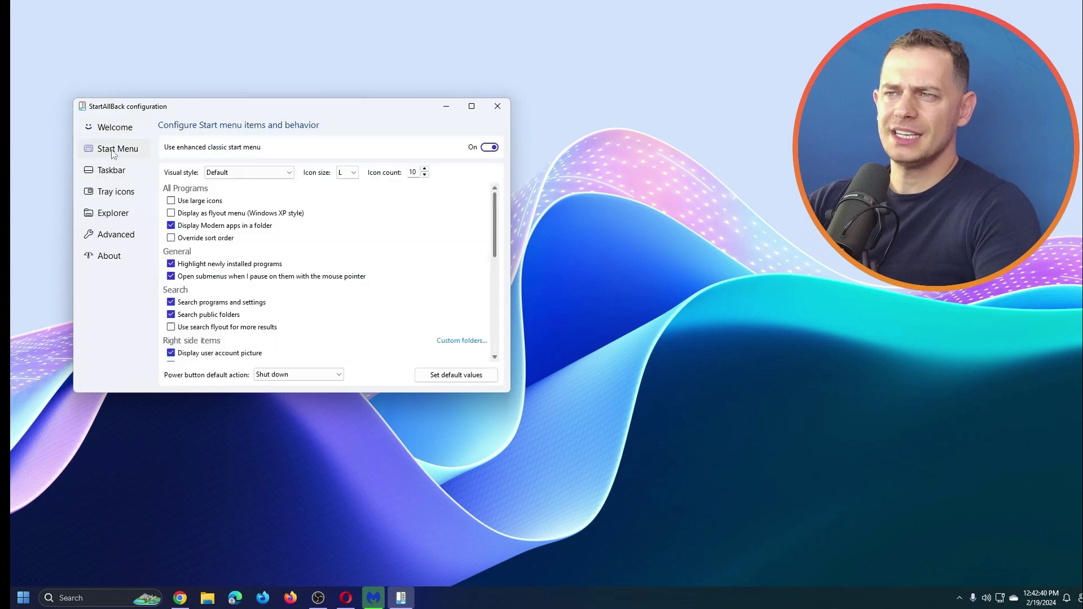
{"action": "scroll", "coordinate": [290, 235], "scroll_direction": "down", "scroll_amount": 3}
{"action": "scroll", "coordinate": [285, 261], "scroll_direction": "up", "scroll_amount": 3}
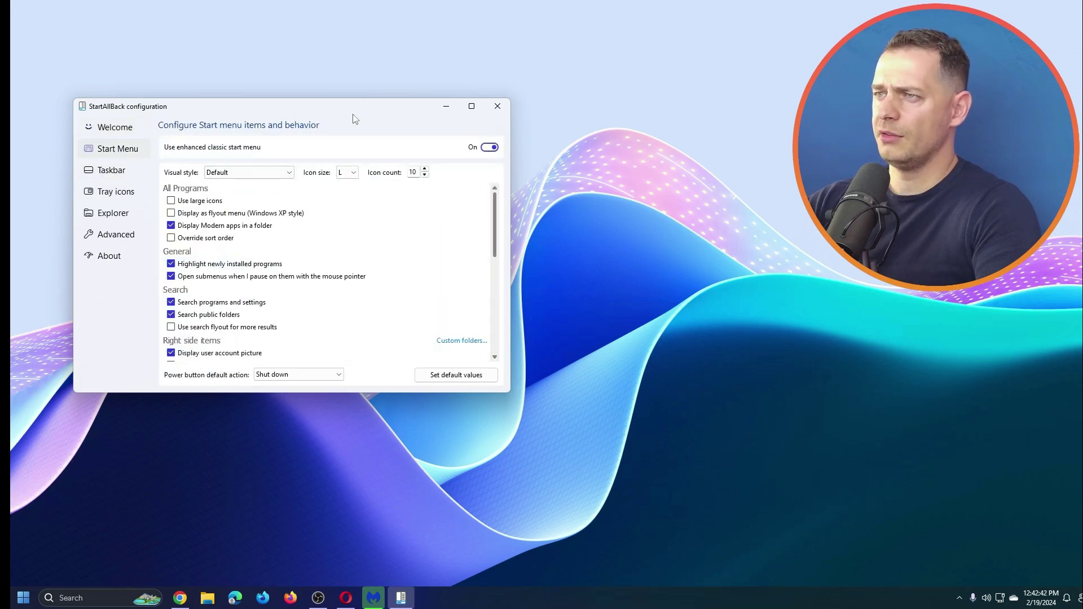
{"action": "key", "text": "super"}
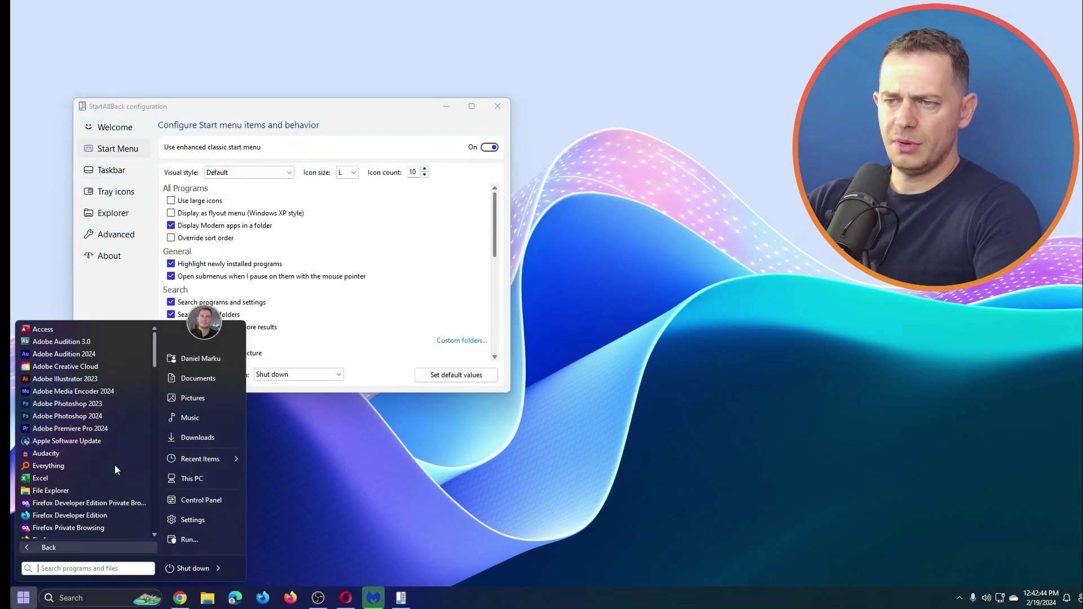
{"action": "left_click_drag", "start_coordinate": [282, 106], "coordinate": [601, 148]}
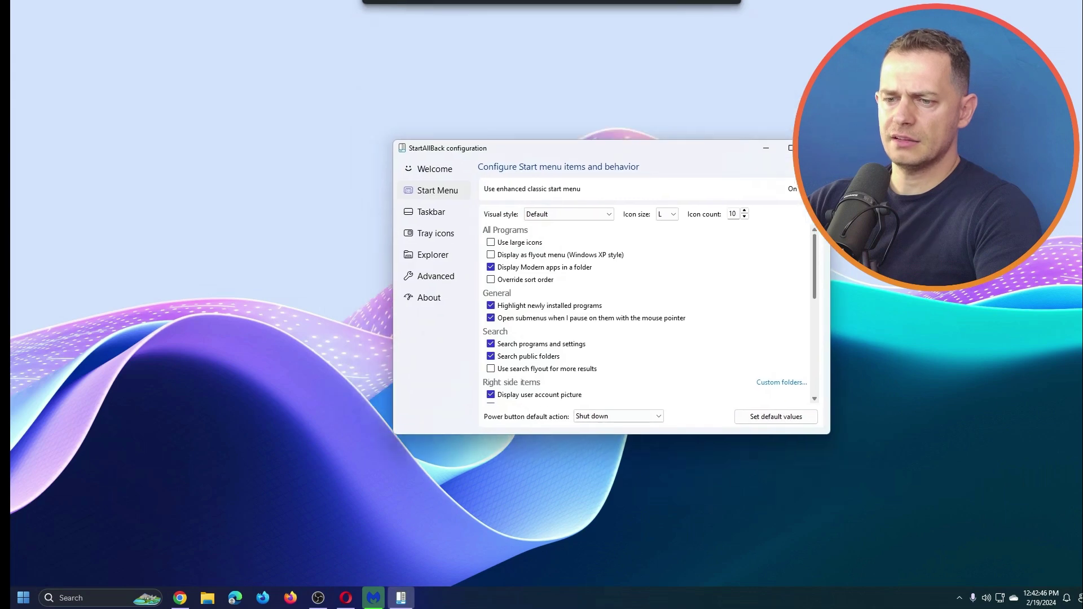
{"action": "key", "text": "super"}
{"action": "scroll", "coordinate": [128, 464], "scroll_direction": "down", "scroll_amount": 3}
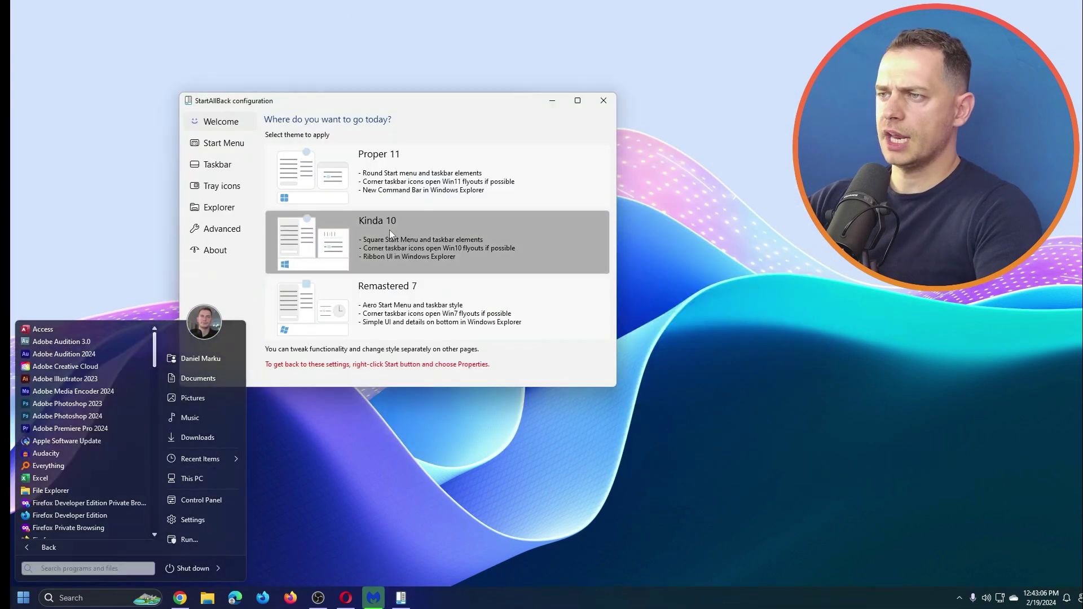
Apply the Kinda 10 theme, then Remastered 7, and preview the resulting Start menu
{"action": "left_click", "coordinate": [389, 229]}
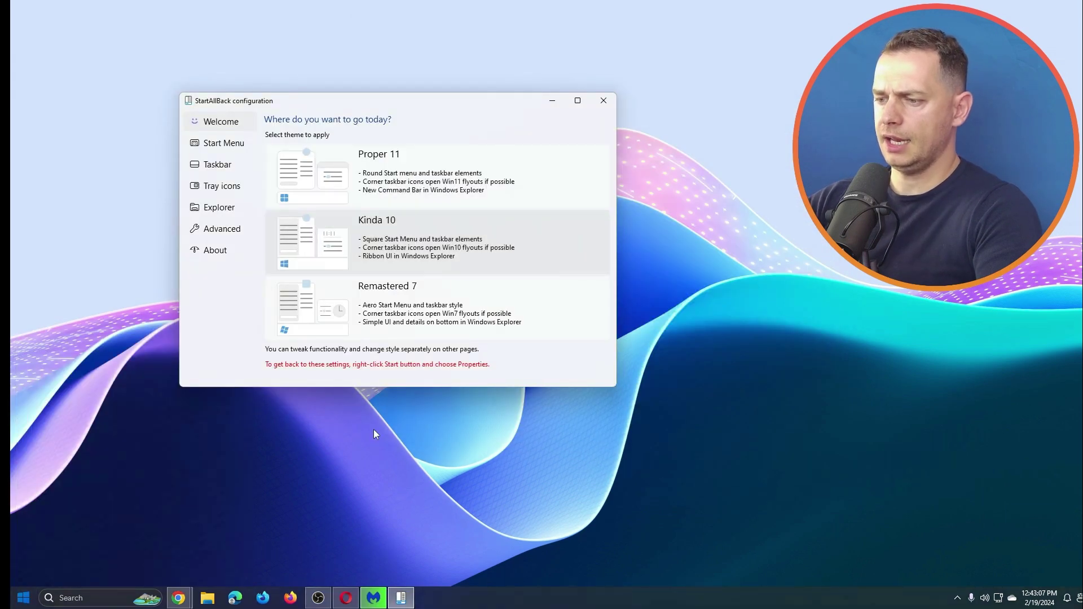
{"action": "left_click", "coordinate": [189, 601]}
{"action": "left_click", "coordinate": [22, 598]}
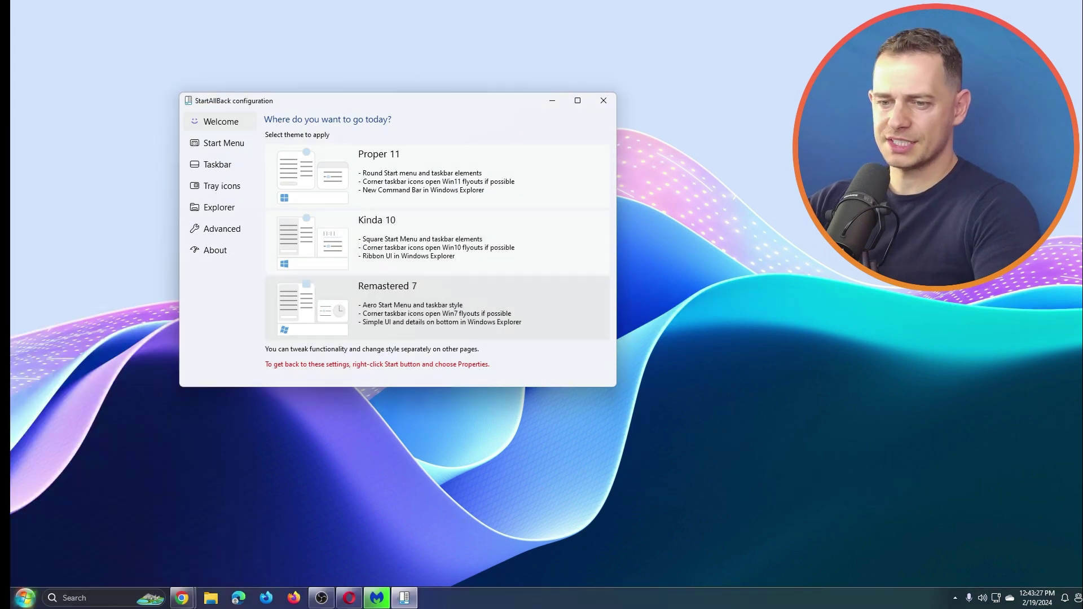
{"action": "left_click", "coordinate": [25, 598]}
{"action": "left_click", "coordinate": [591, 556]}
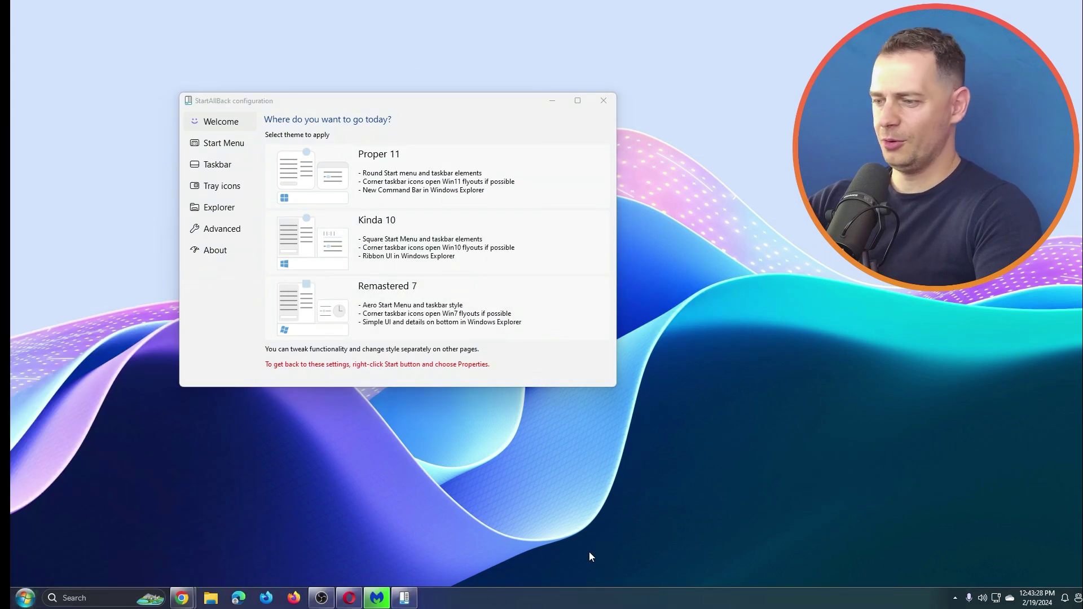
{"action": "left_click", "coordinate": [955, 602]}
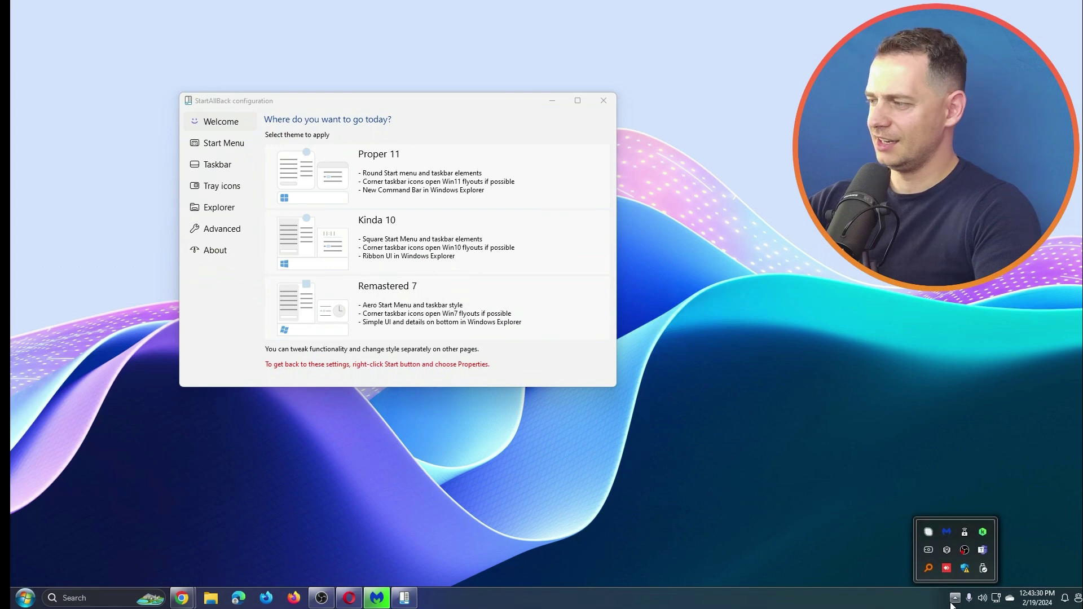
{"action": "left_click", "coordinate": [25, 598]}
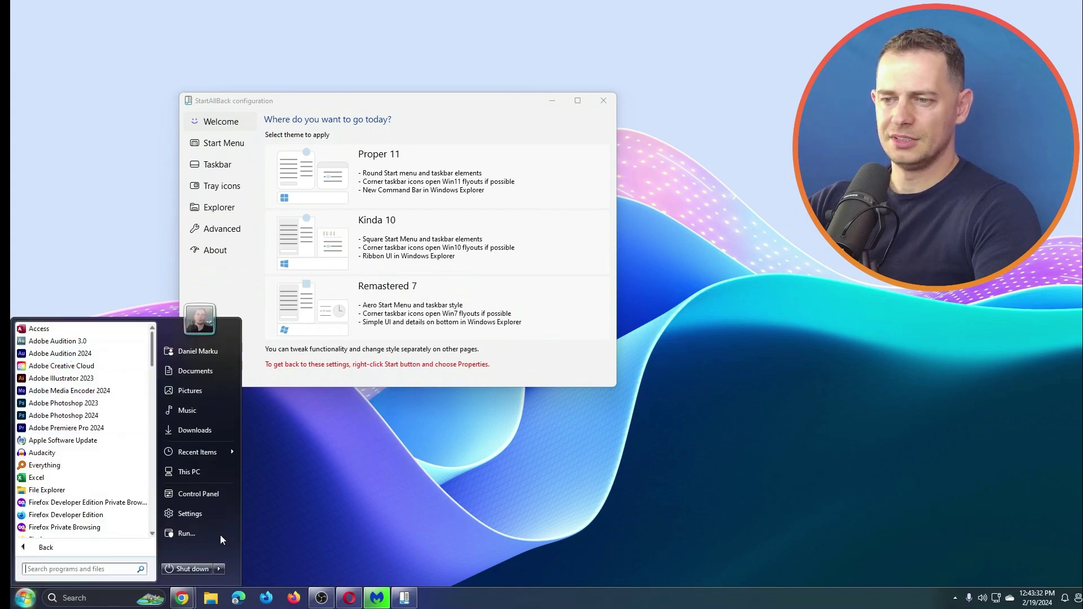
{"action": "left_click", "coordinate": [13, 603]}
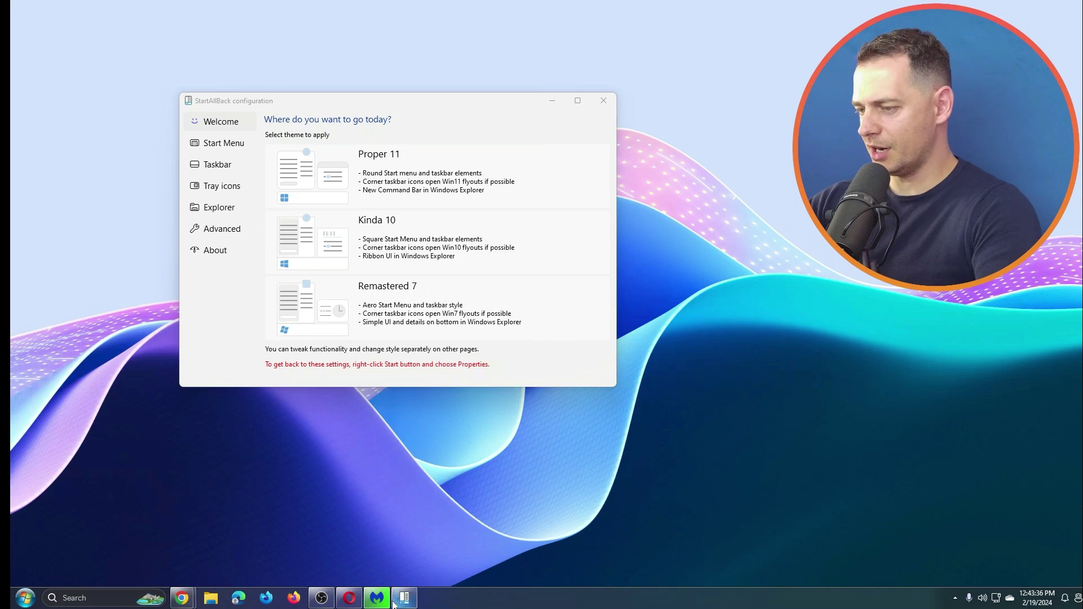
Check the Windows search flyout and switch back to the classic Start menu
{"action": "mouse_move", "coordinate": [190, 605]}
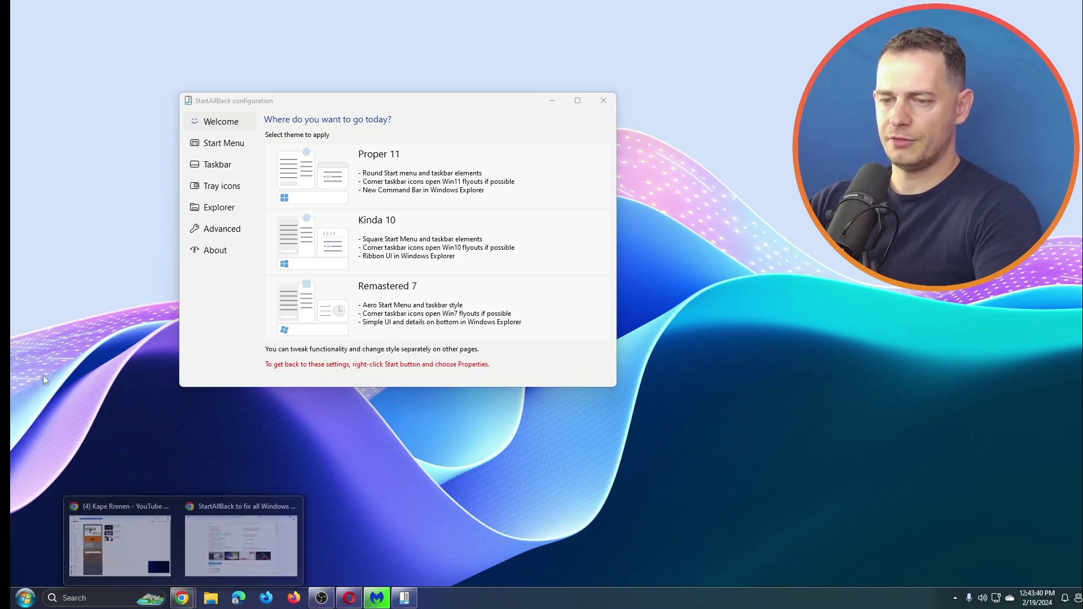
{"action": "key", "text": "super"}
{"action": "left_click", "coordinate": [73, 598]}
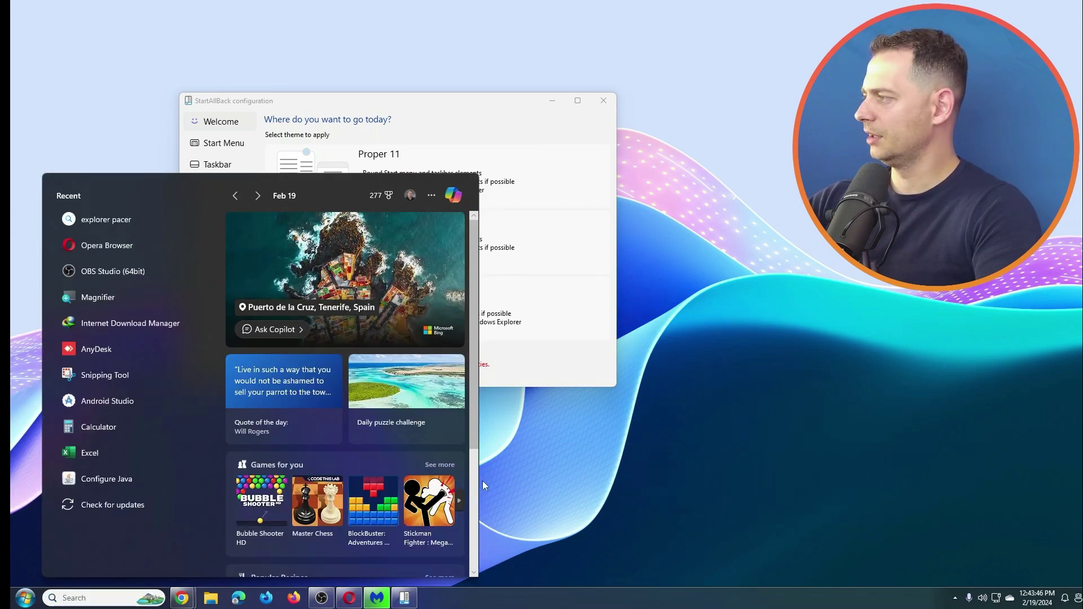
{"action": "key", "text": "super"}
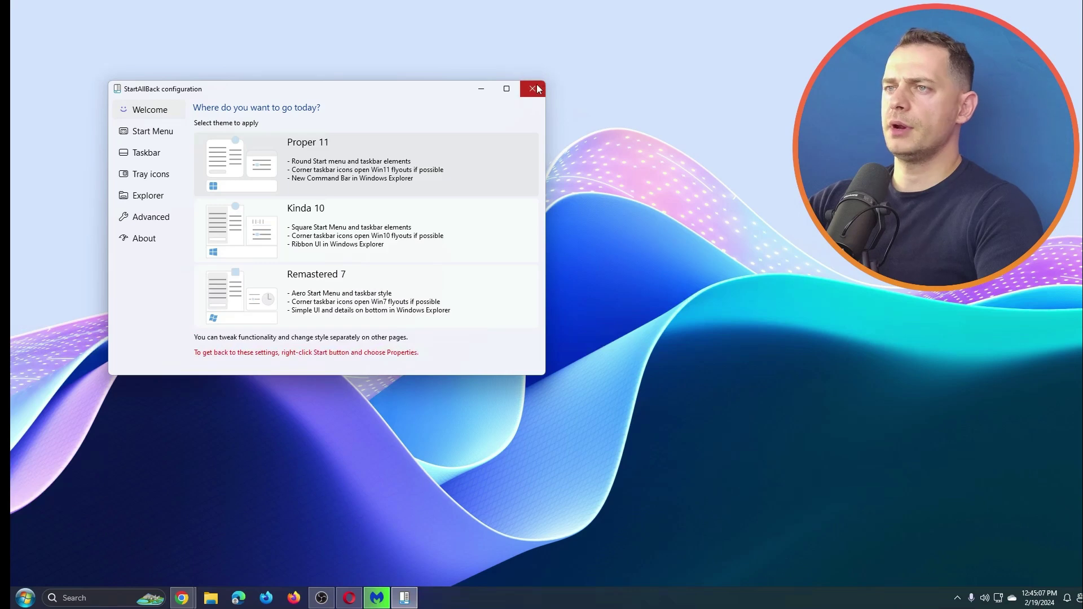
Close the StartAllBack configuration window, then open and close the classic Start menu
{"action": "left_click", "coordinate": [533, 89]}
{"action": "left_click", "coordinate": [25, 597]}
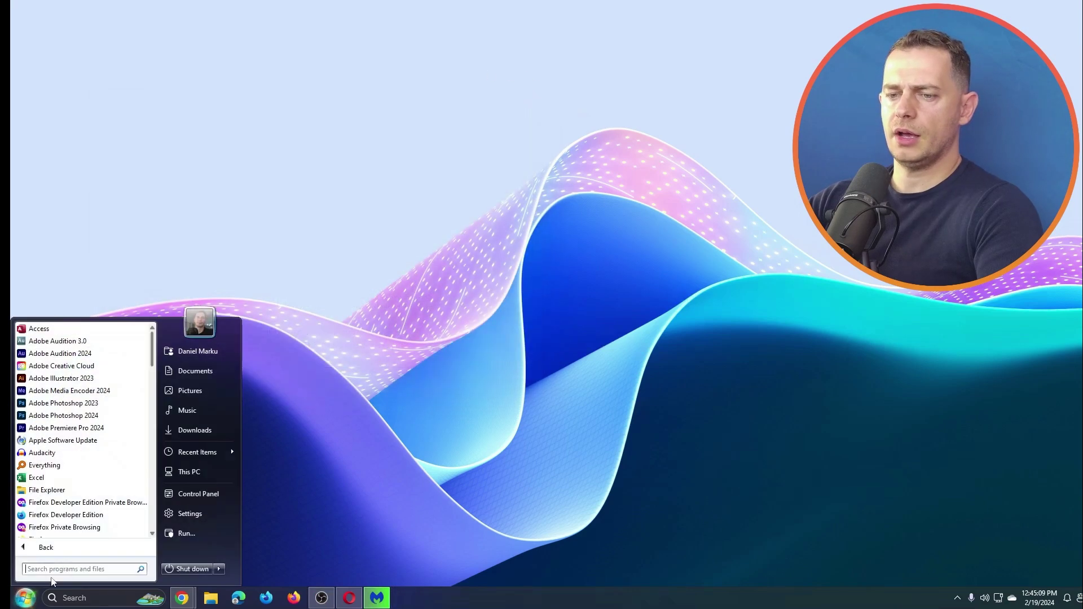
{"action": "left_click", "coordinate": [418, 321]}
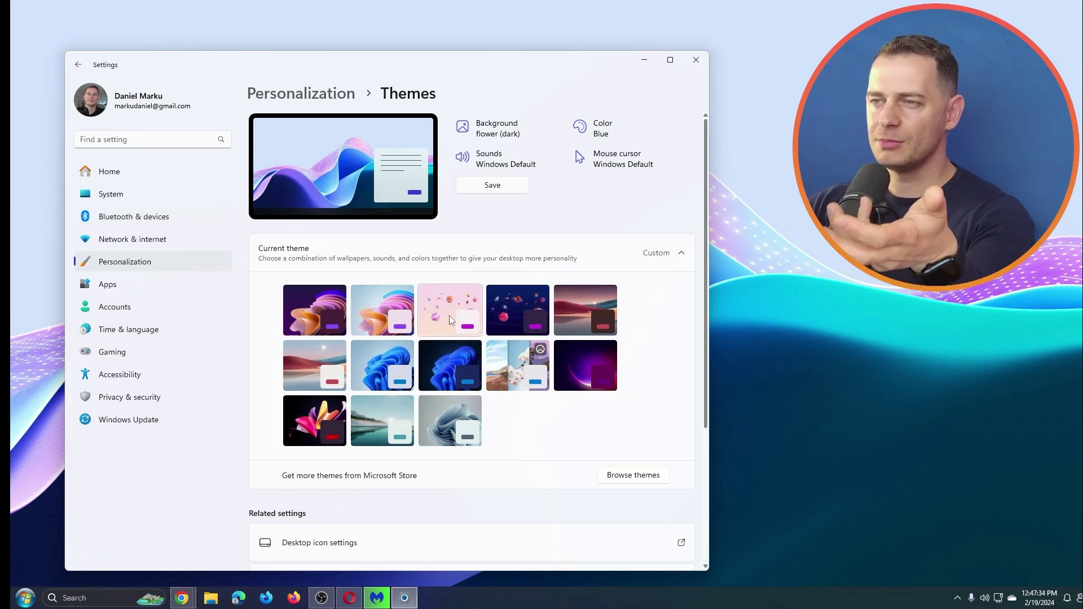
{"action": "scroll", "coordinate": [477, 332], "scroll_direction": "down", "scroll_amount": 3}
{"action": "scroll", "coordinate": [481, 332], "scroll_direction": "up", "scroll_amount": 1}
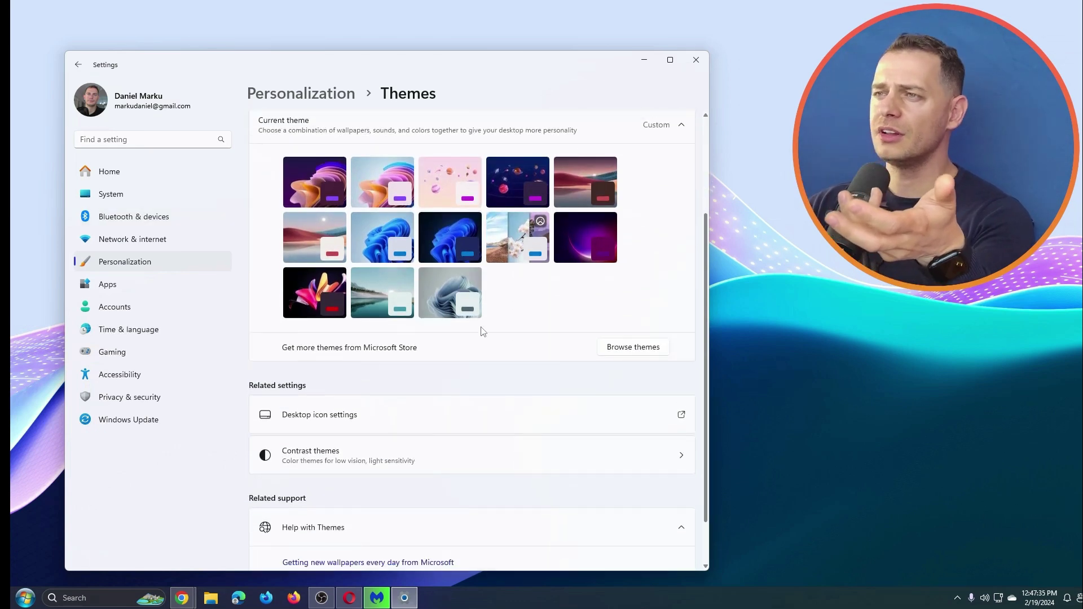